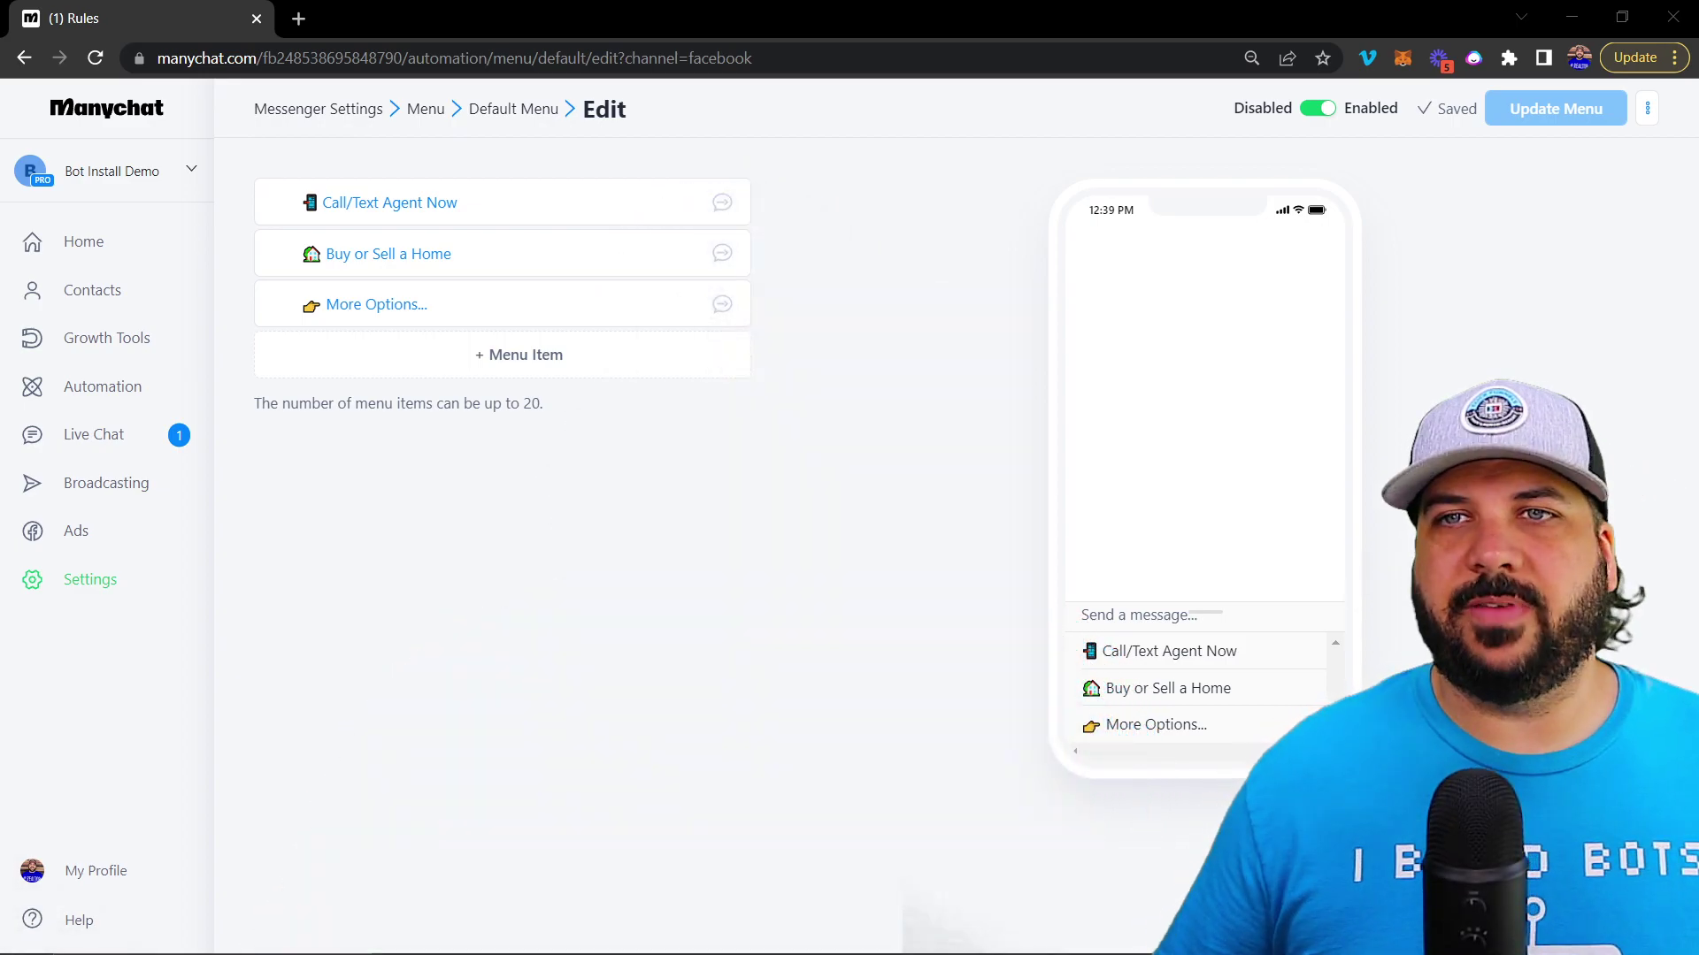
Open the Main Menu automation from the Automation flows page
click(96, 397)
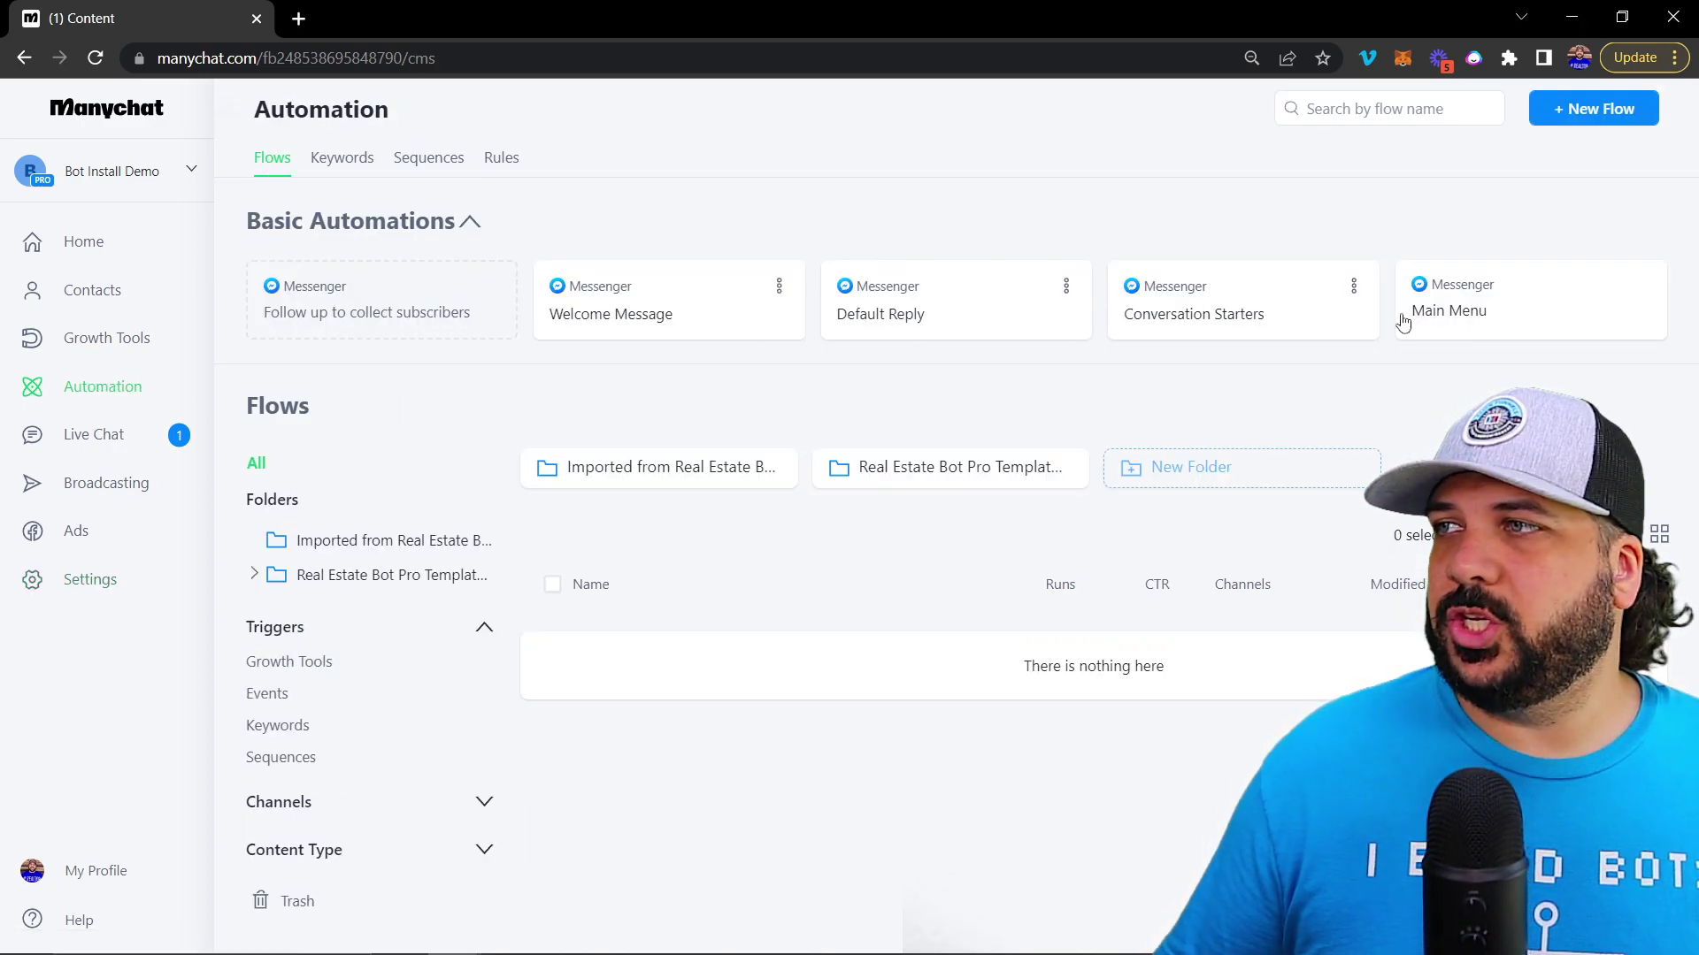
click(1480, 304)
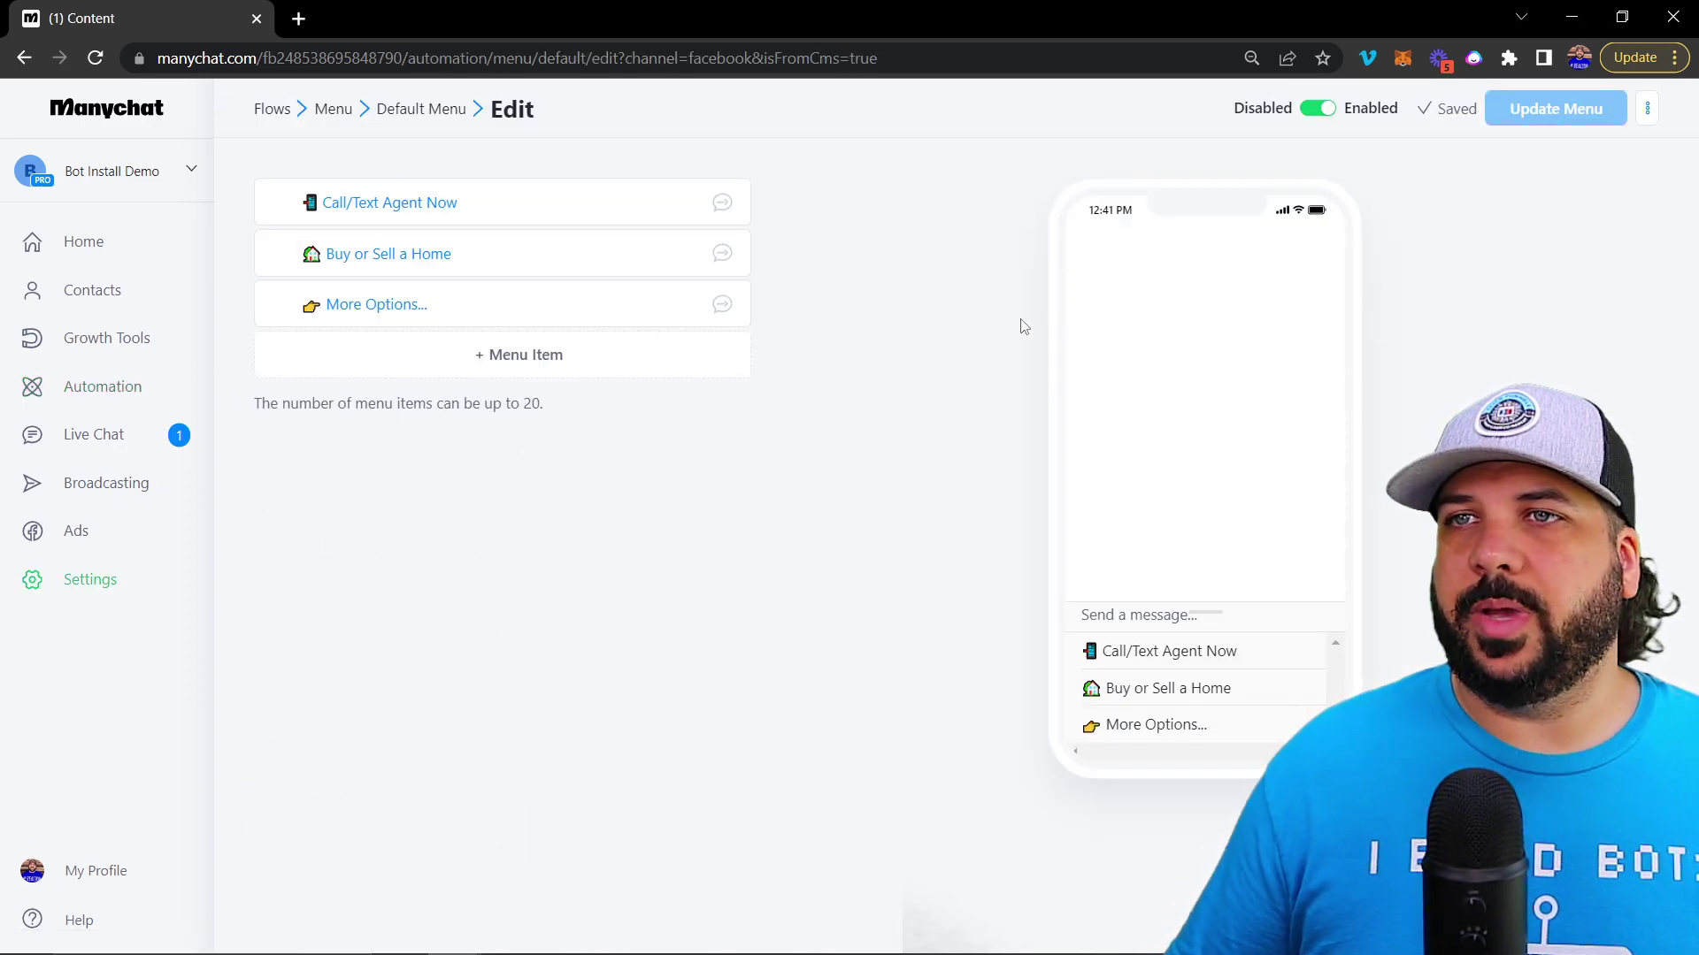
click(102, 387)
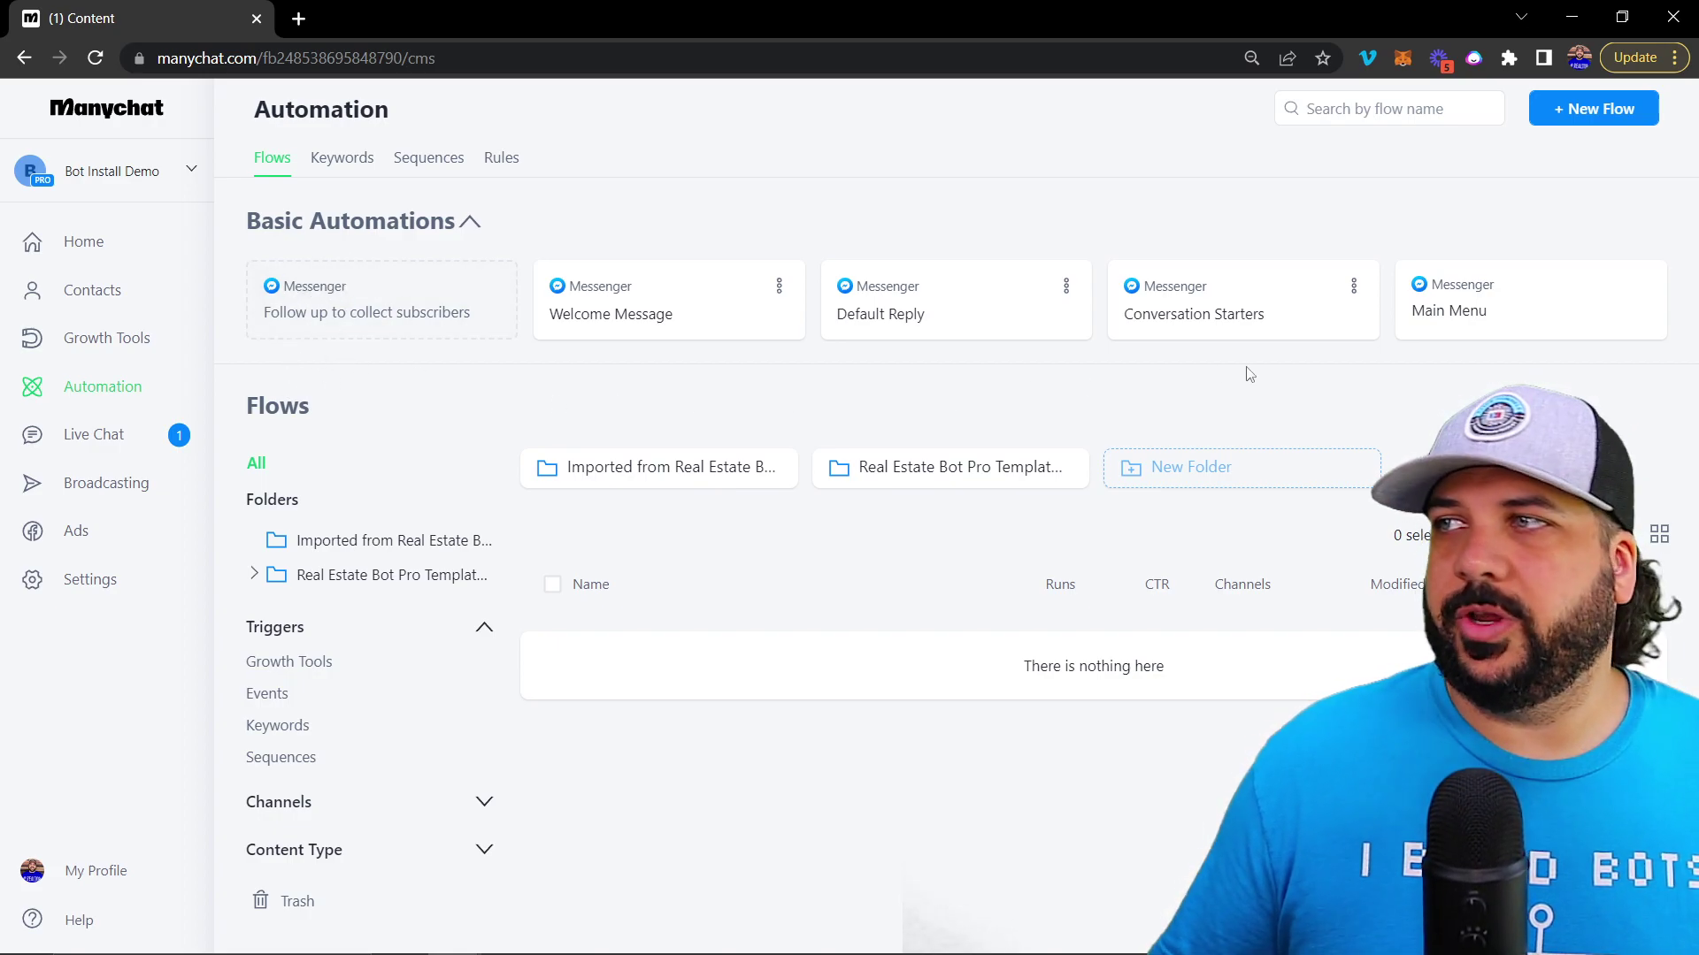
click(1462, 317)
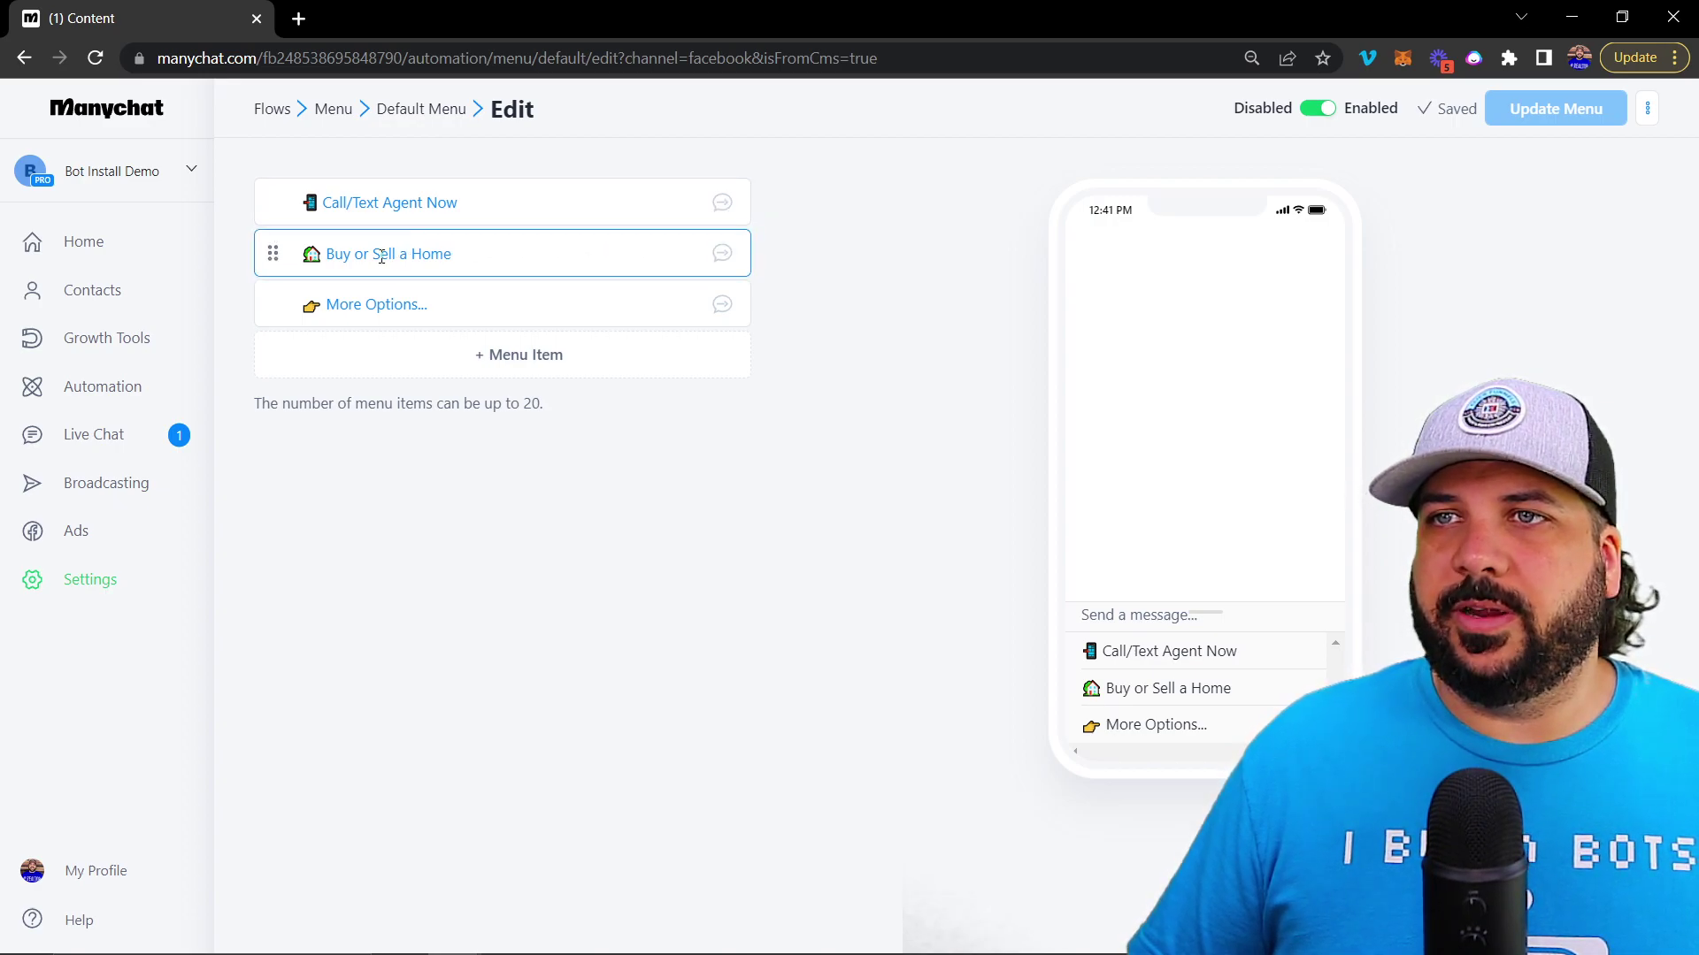
Open the Buy or Sell a Home flow's Send Message node and browse its Sell a Home and Mortgage Pre-Approval cards
click(723, 255)
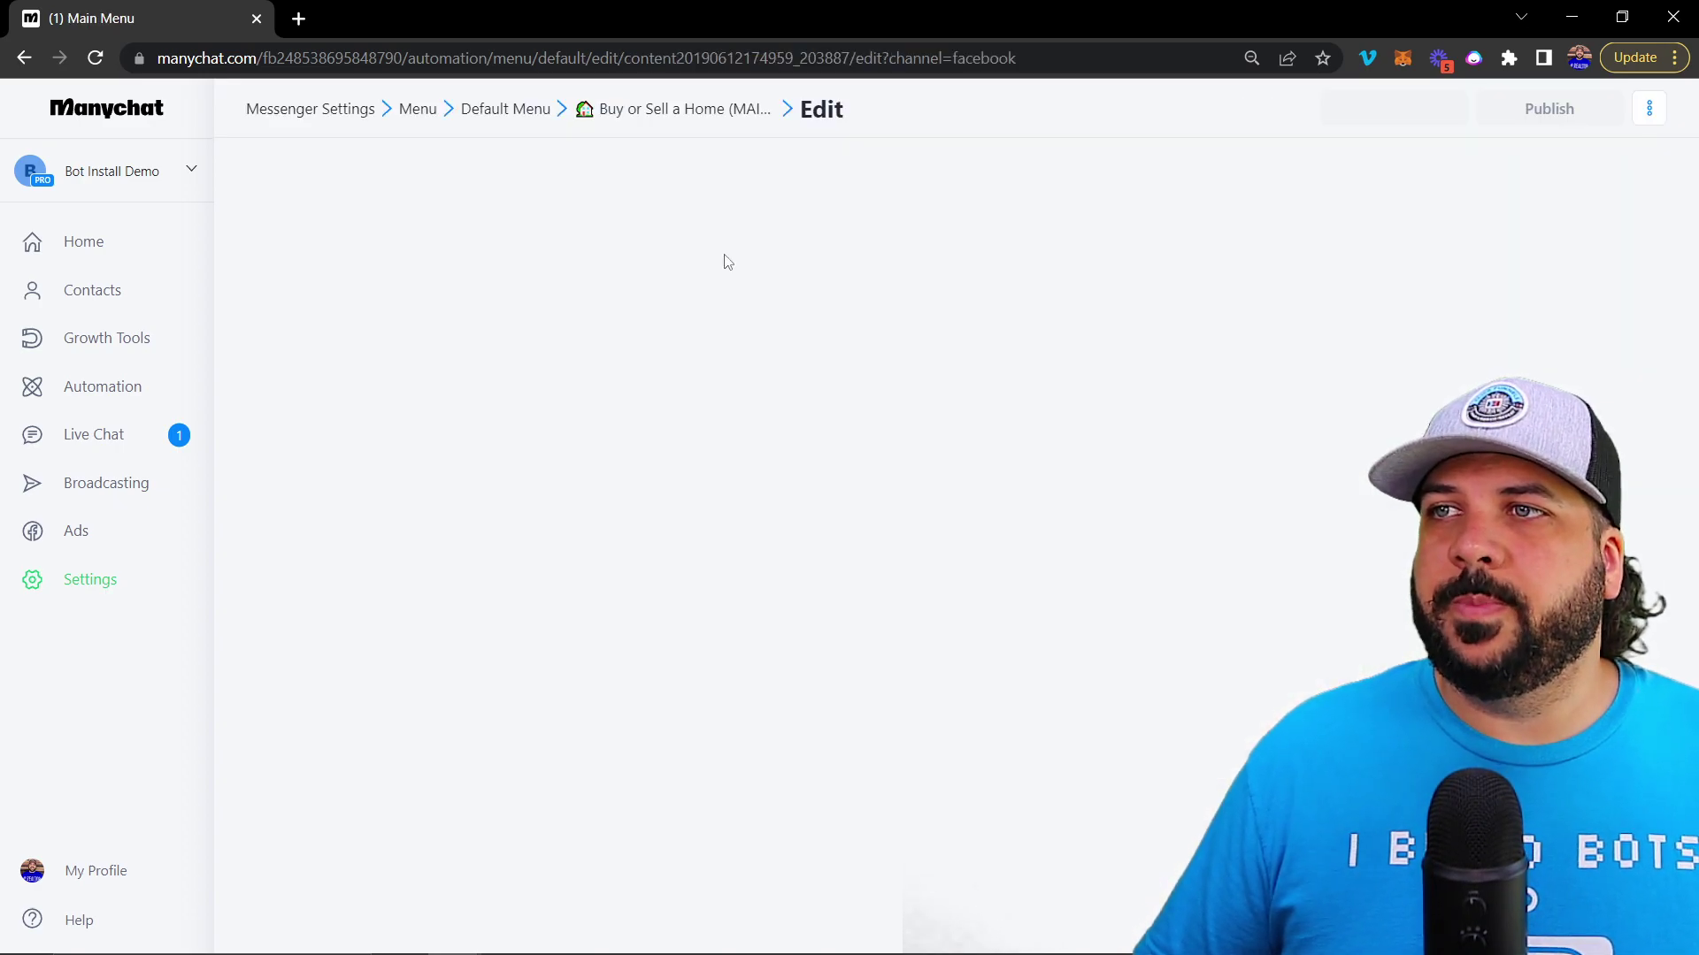
scroll(758, 235, up, 5)
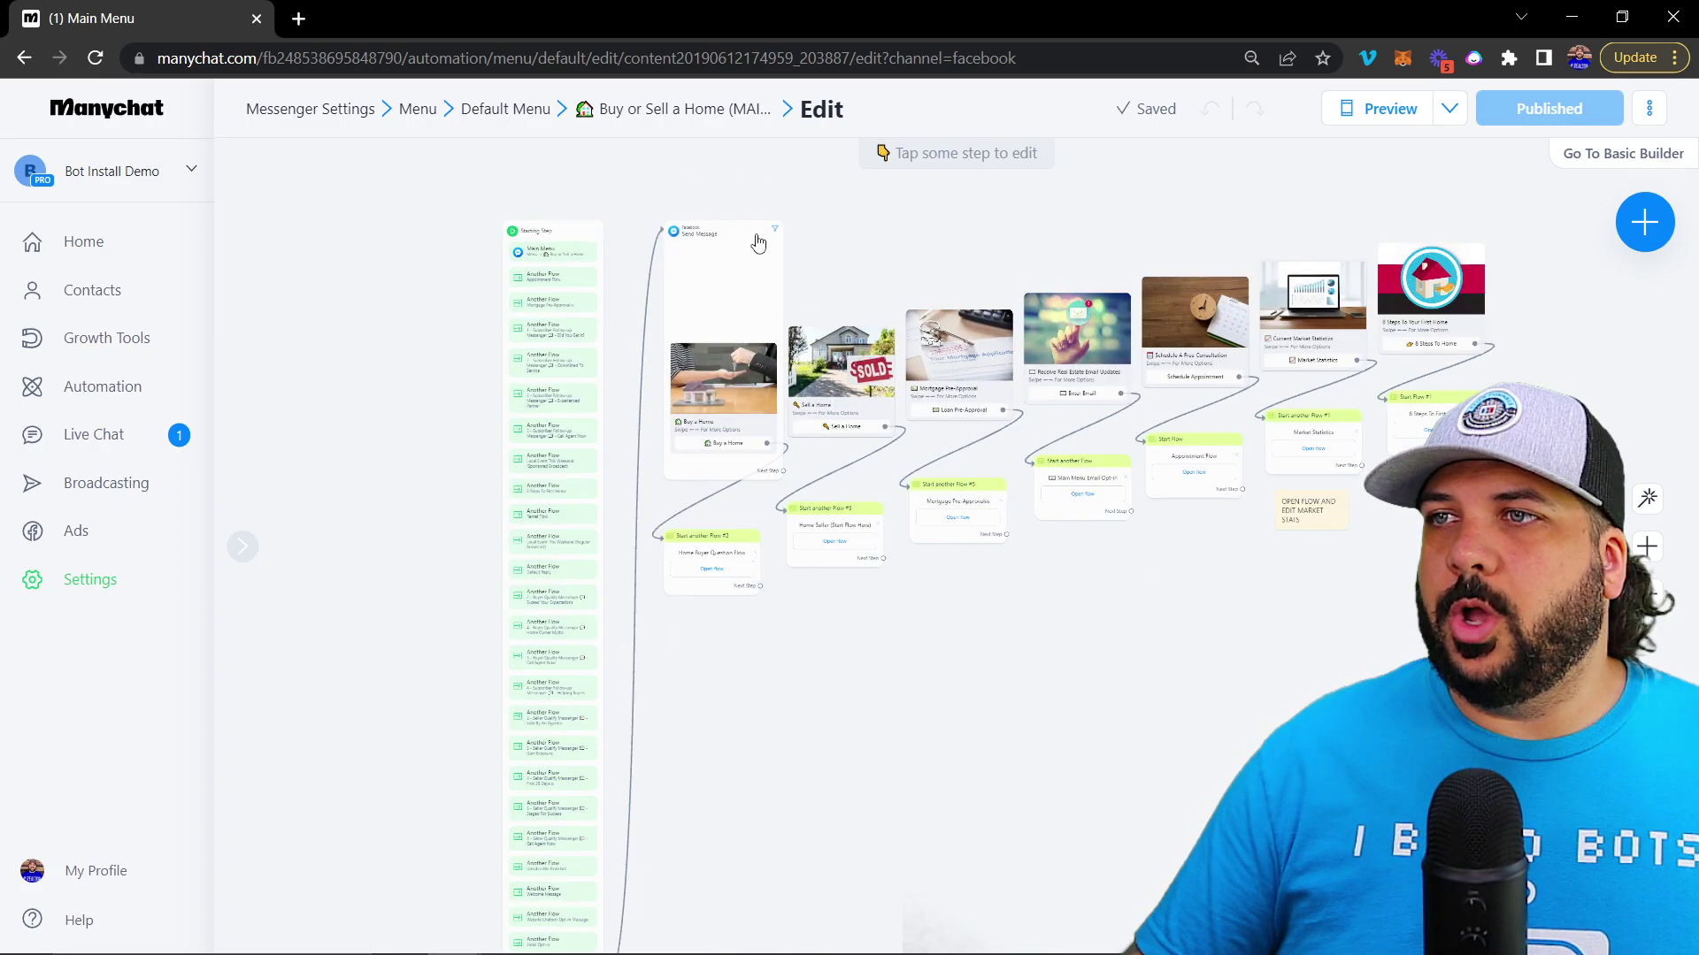
click(720, 349)
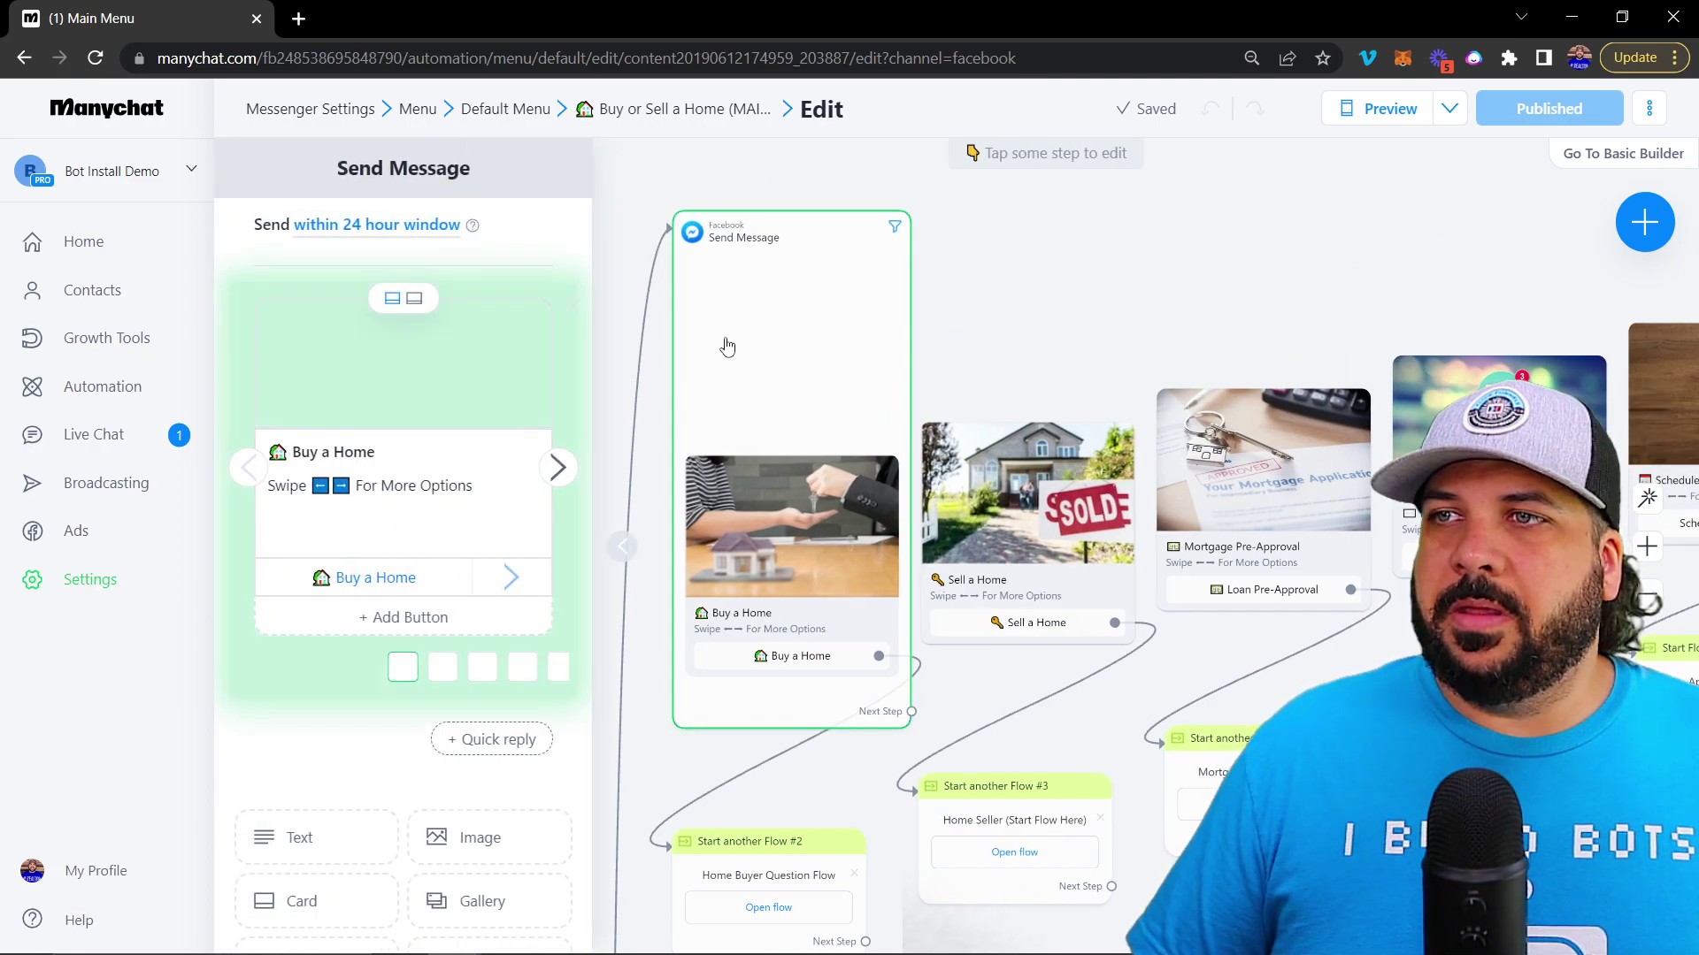
scroll(428, 662, down, 3)
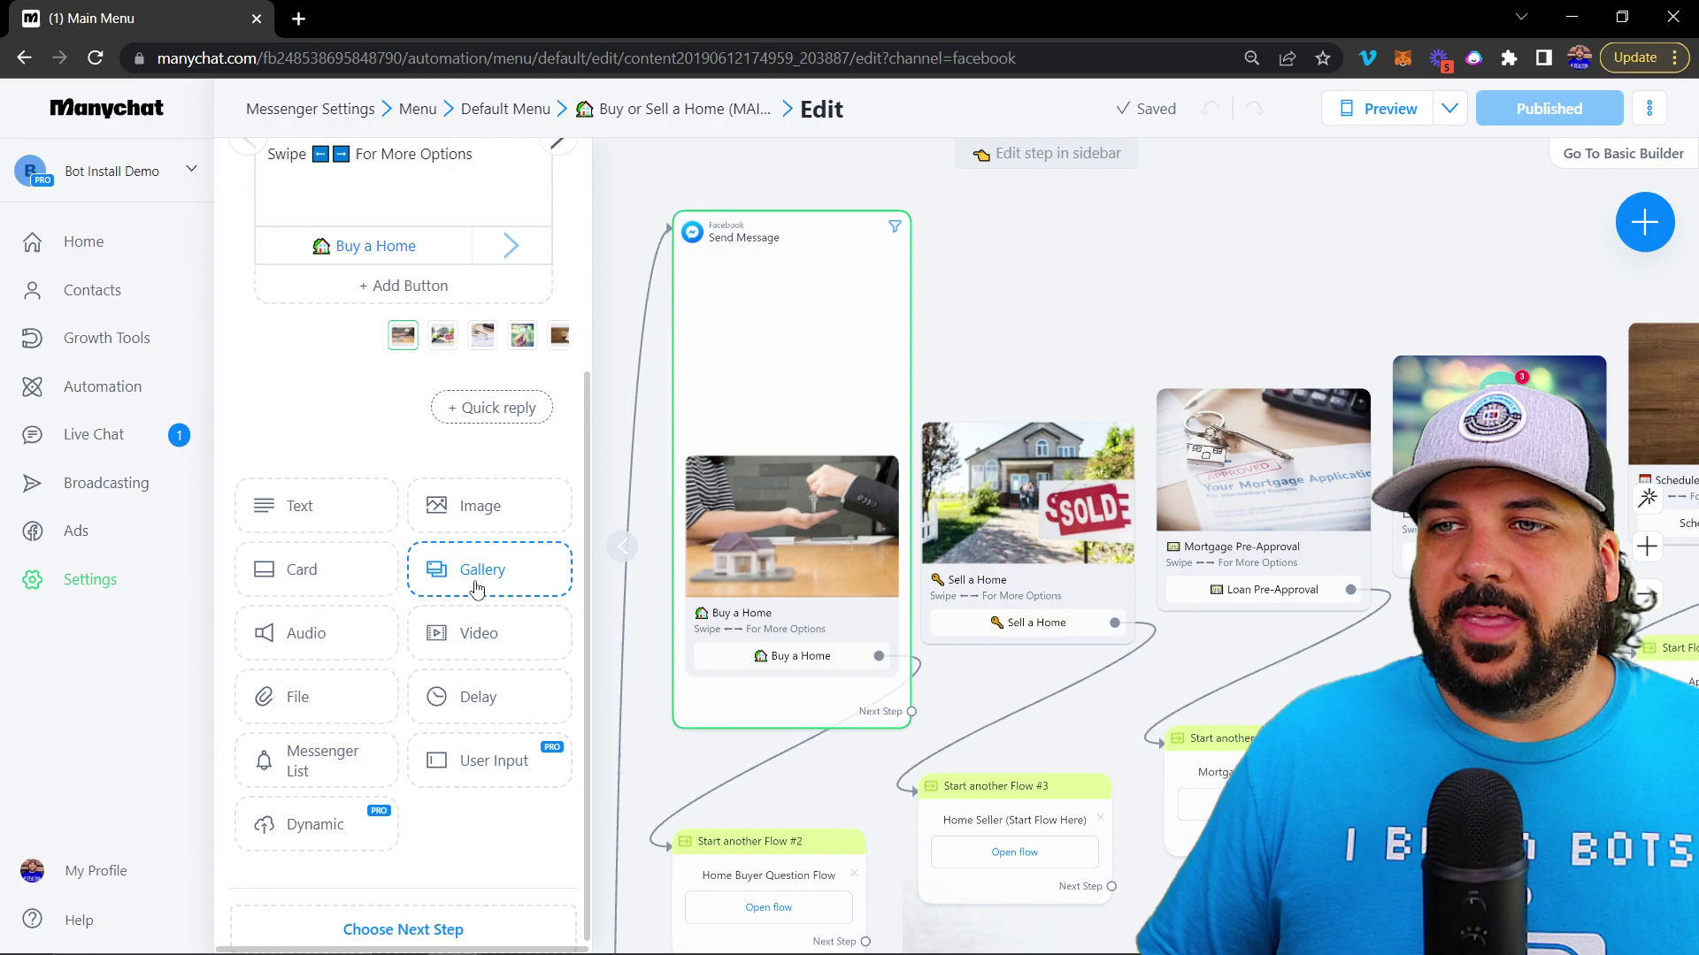
scroll(1023, 266, right, 3)
scroll(1023, 265, down, 2)
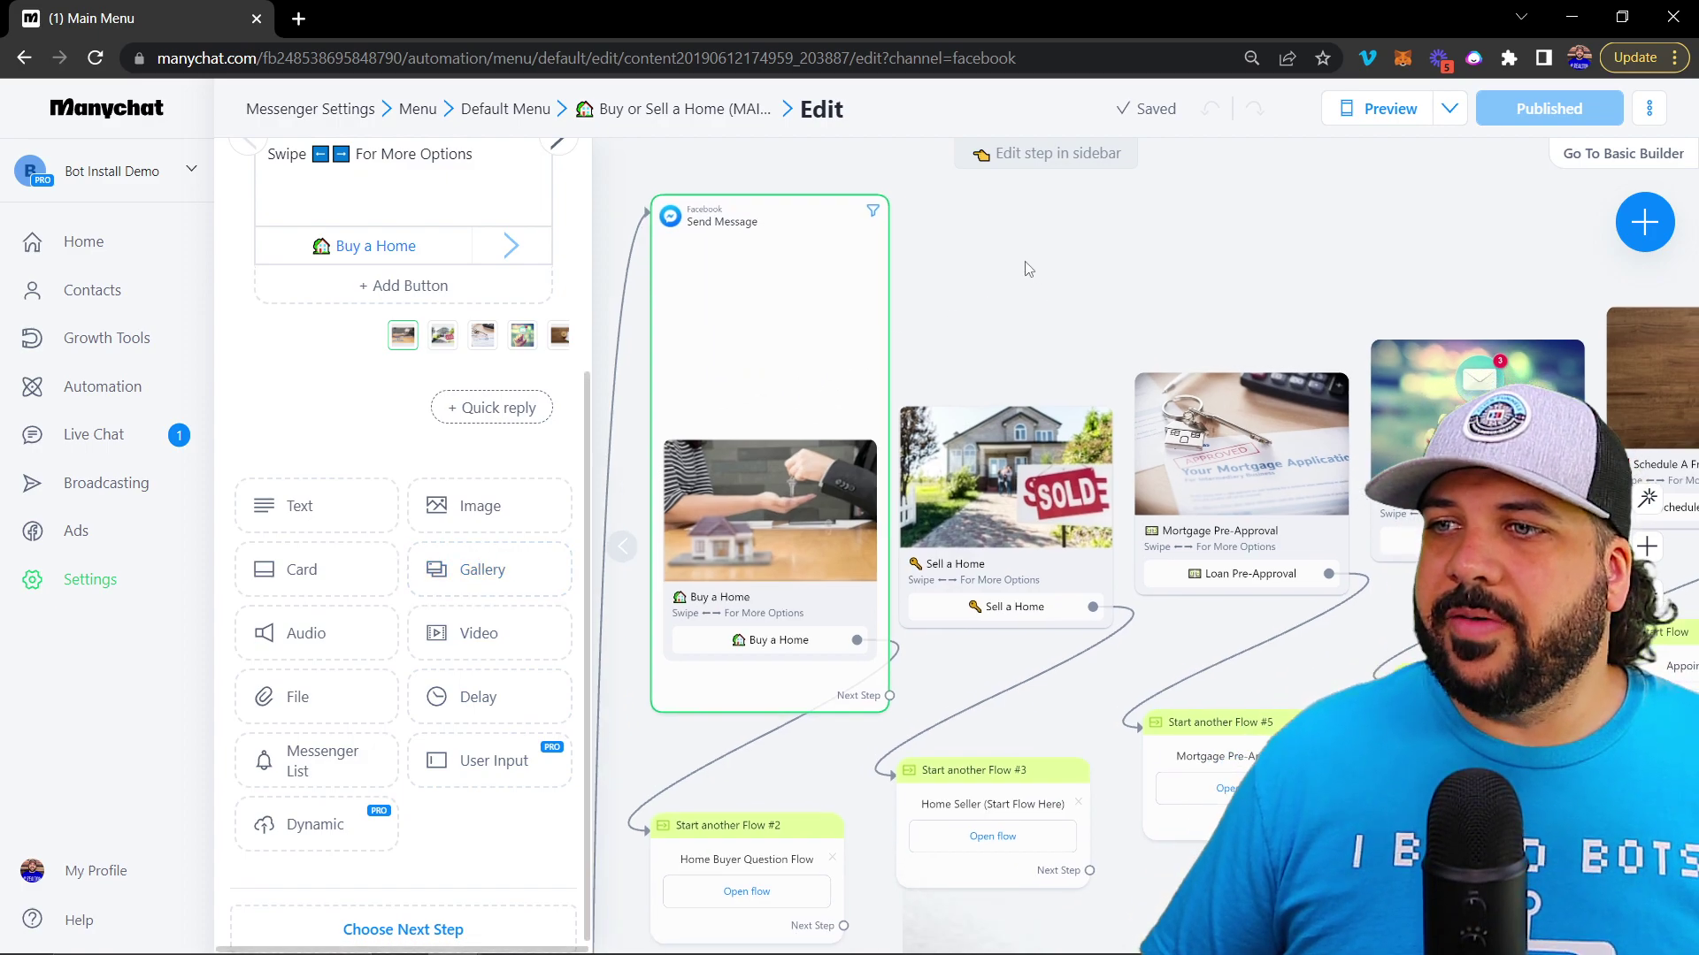
scroll(483, 448, up, 3)
click(558, 467)
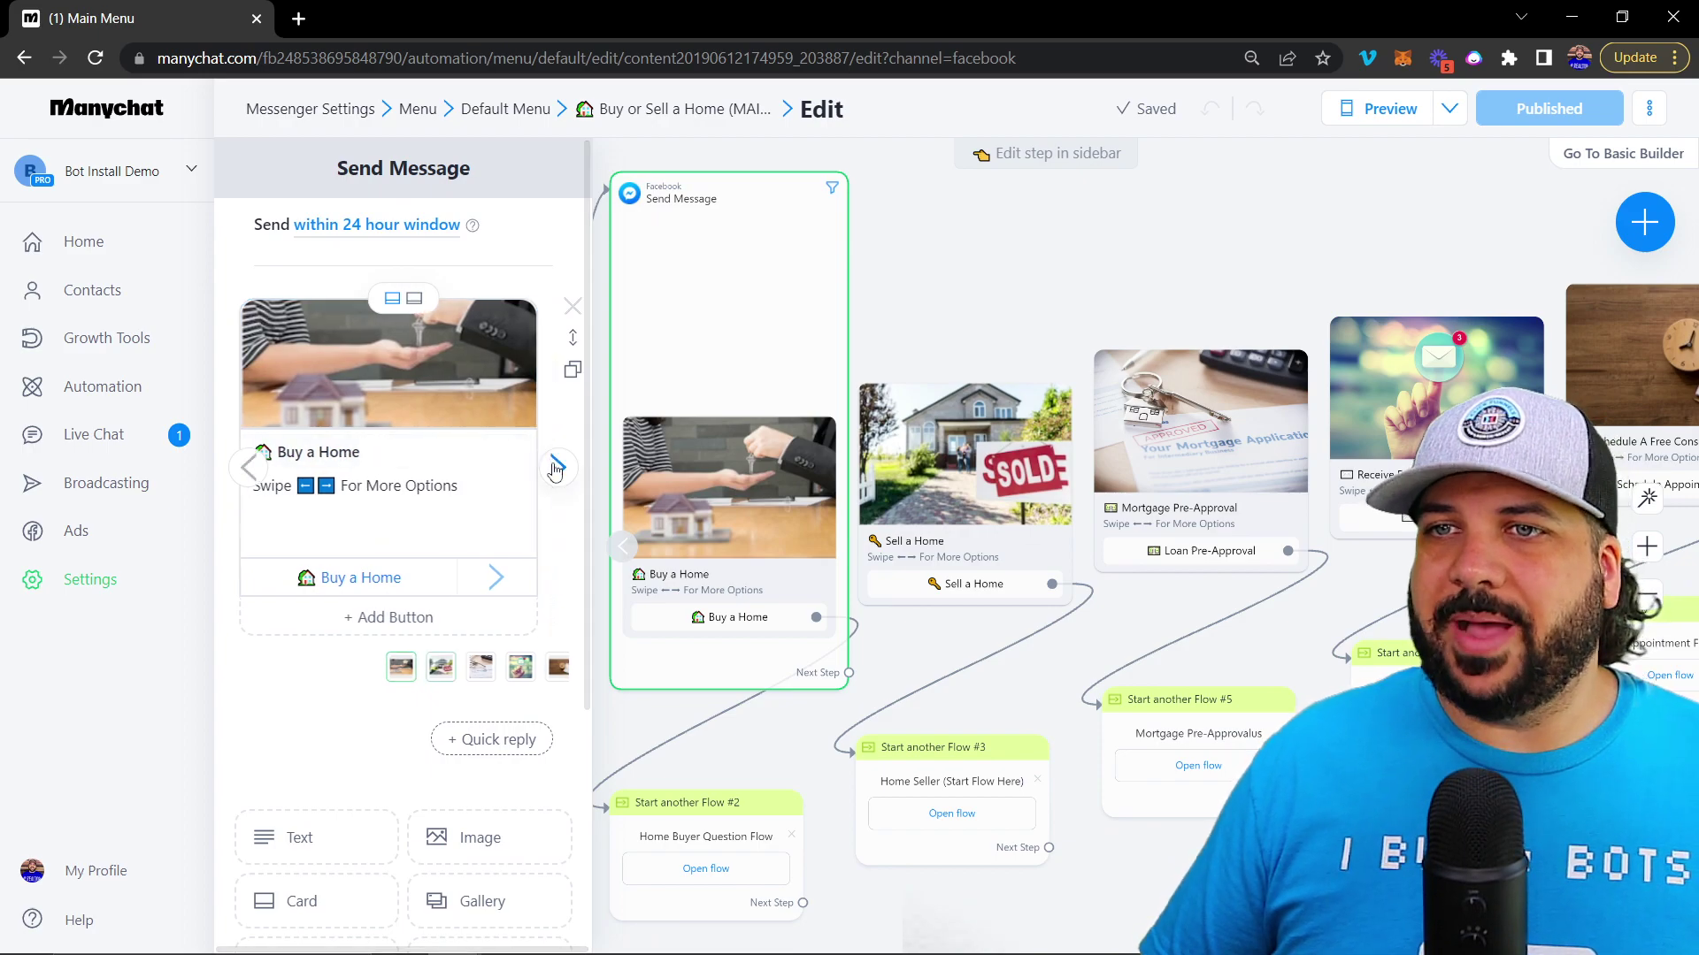
click(557, 467)
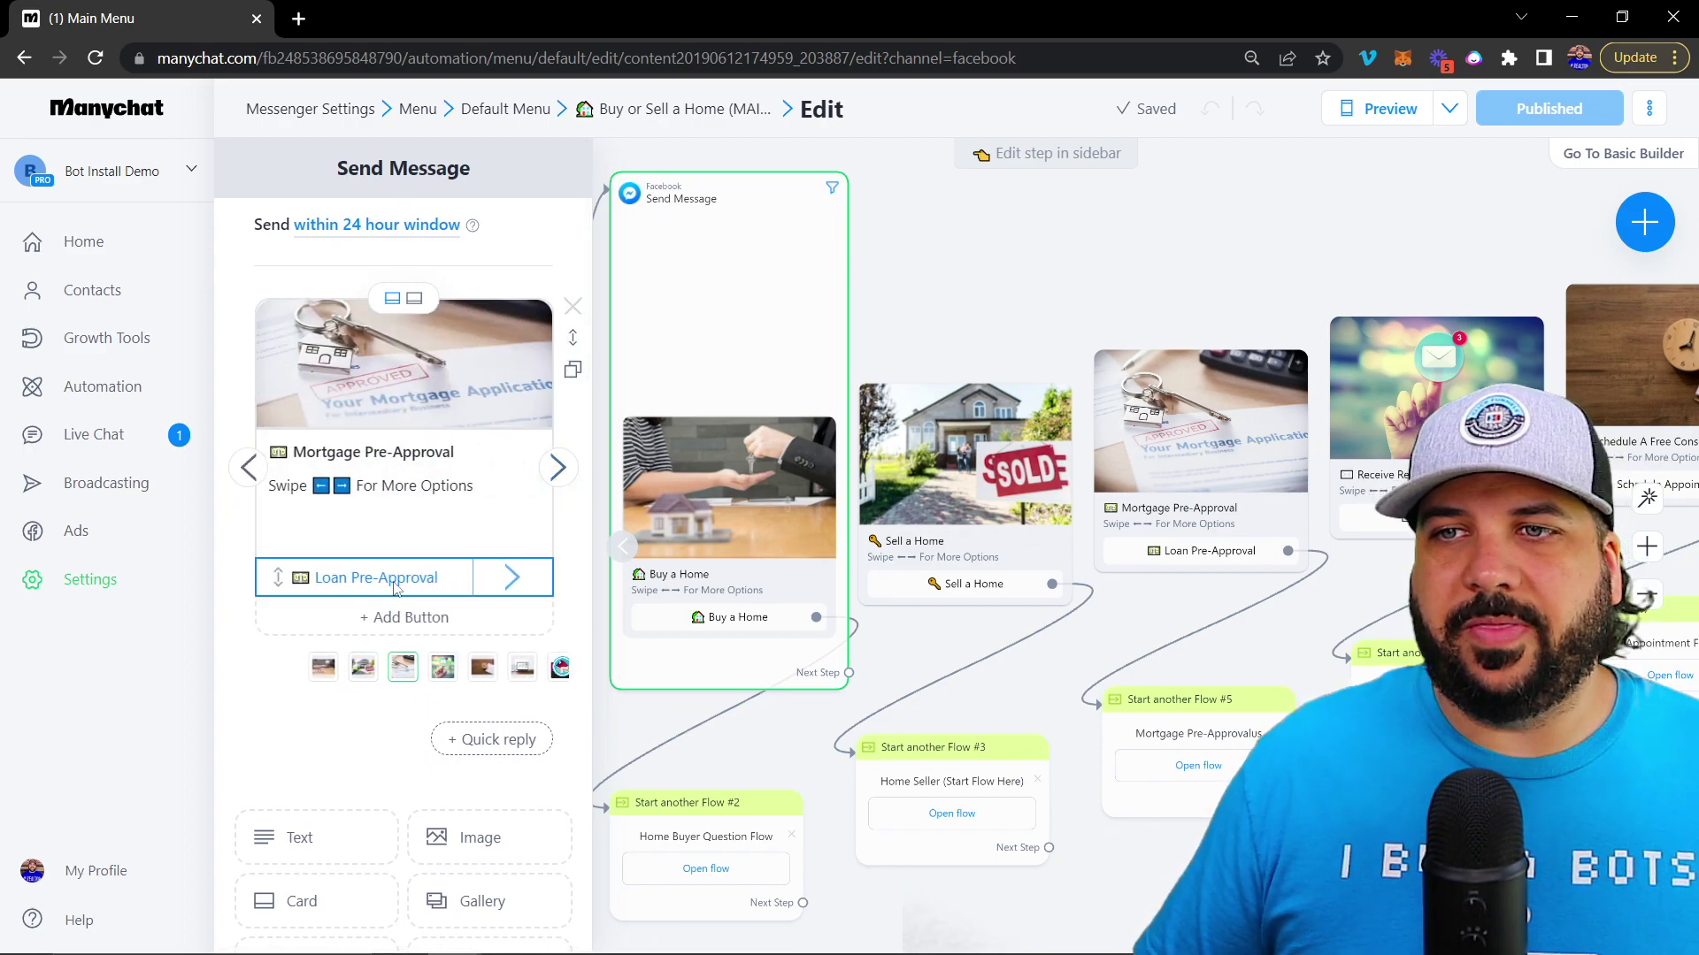
Pan through the later flow steps to the 8 Steps To First Home branch, then go back
drag(1236, 818, 988, 617)
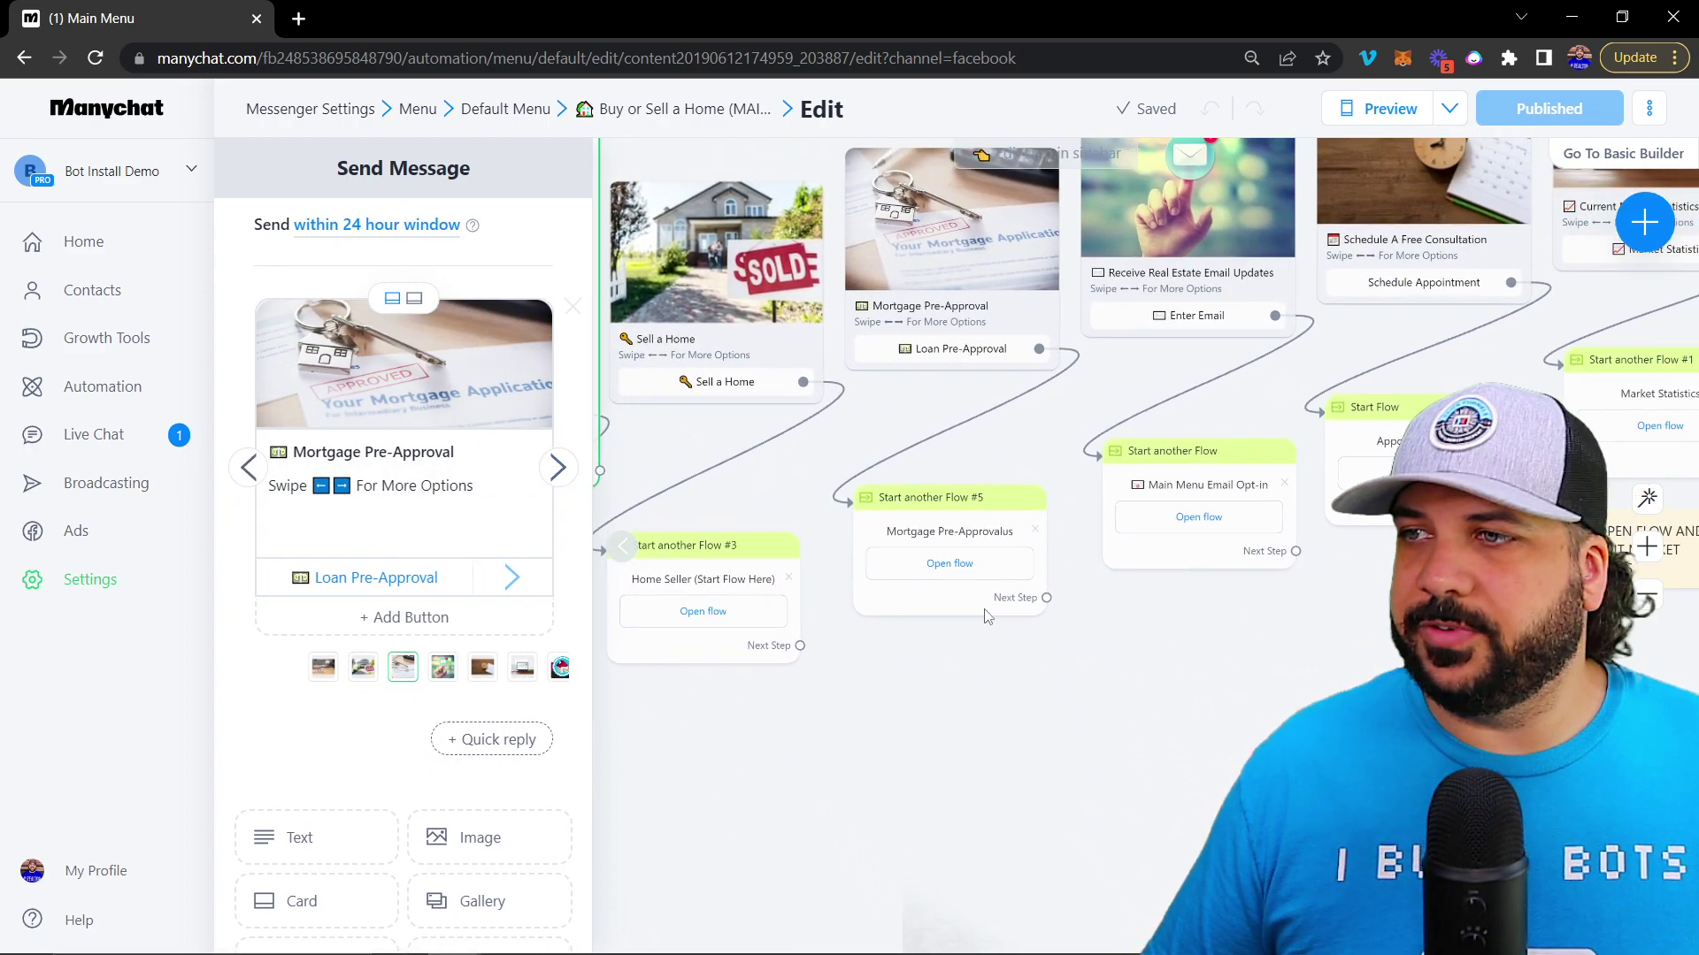
scroll(885, 655, left, 4)
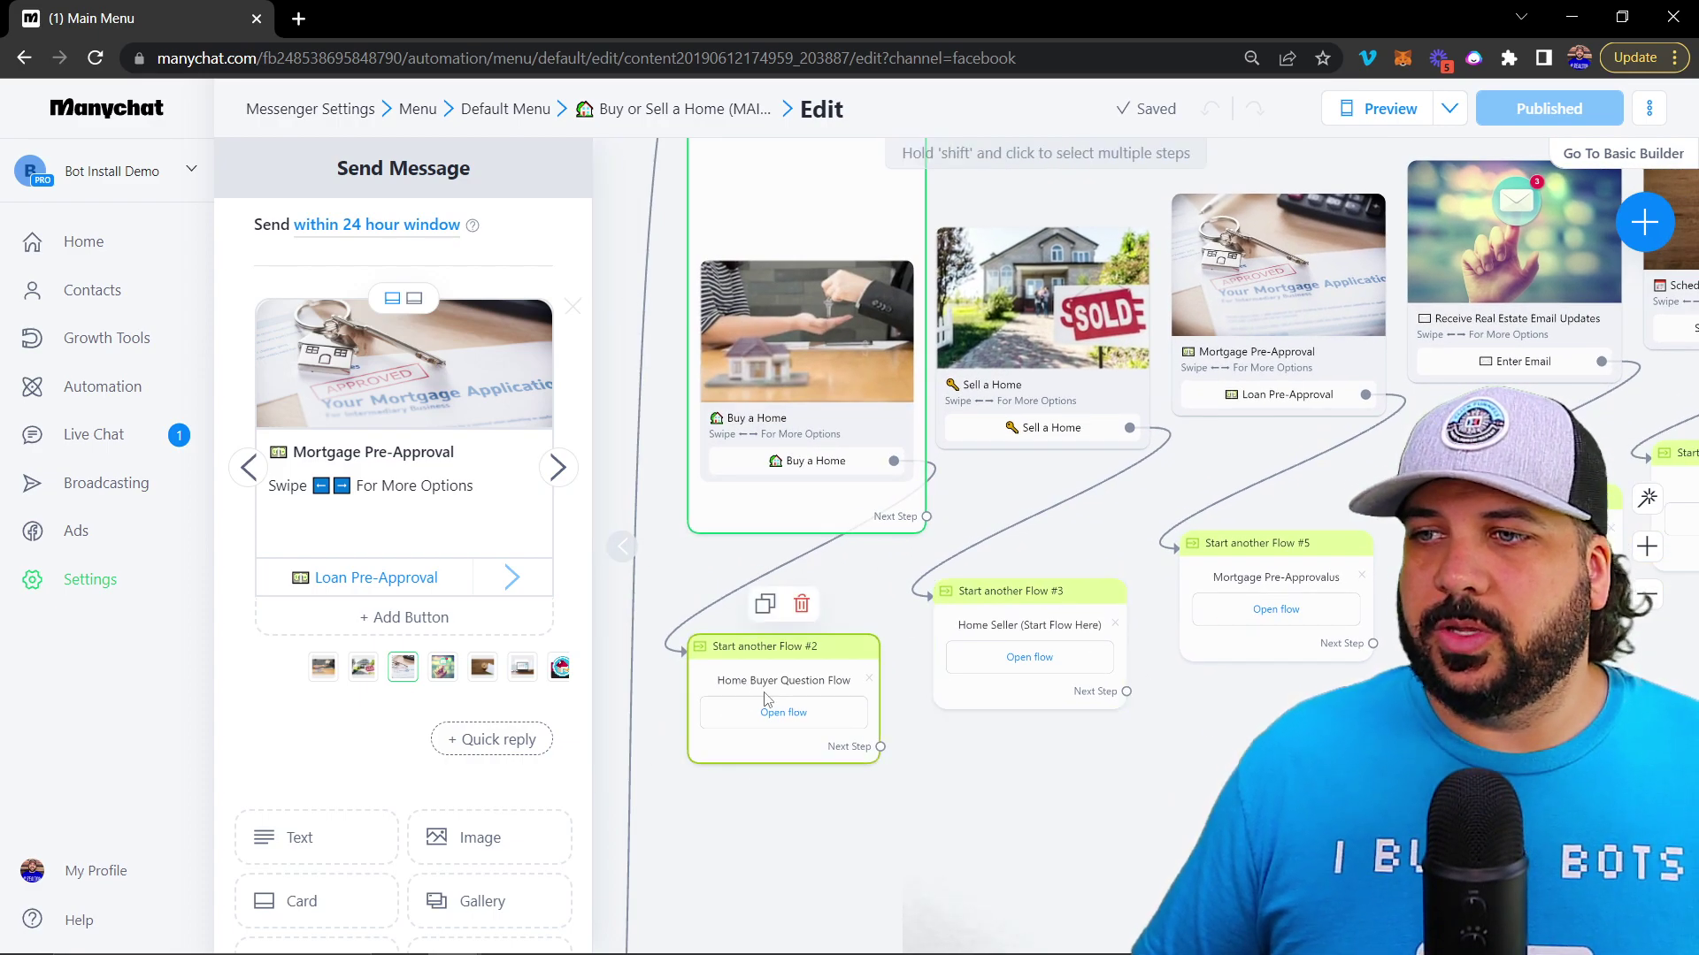
scroll(884, 637, right, 5)
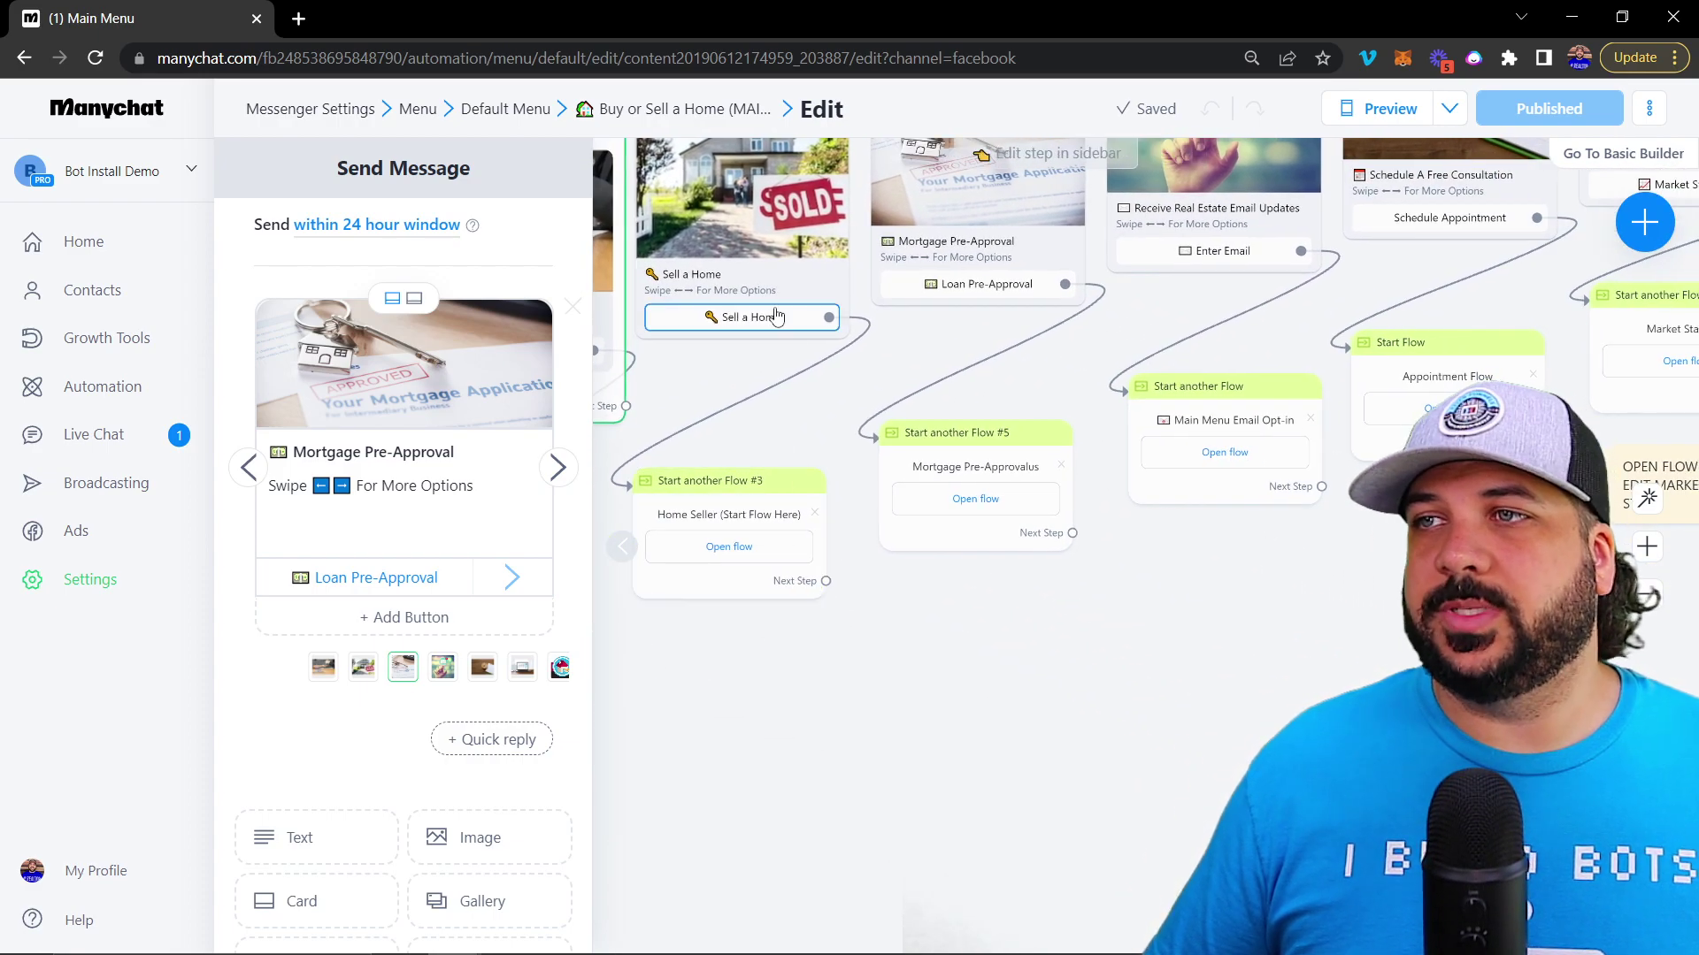
scroll(1100, 553, right, 5)
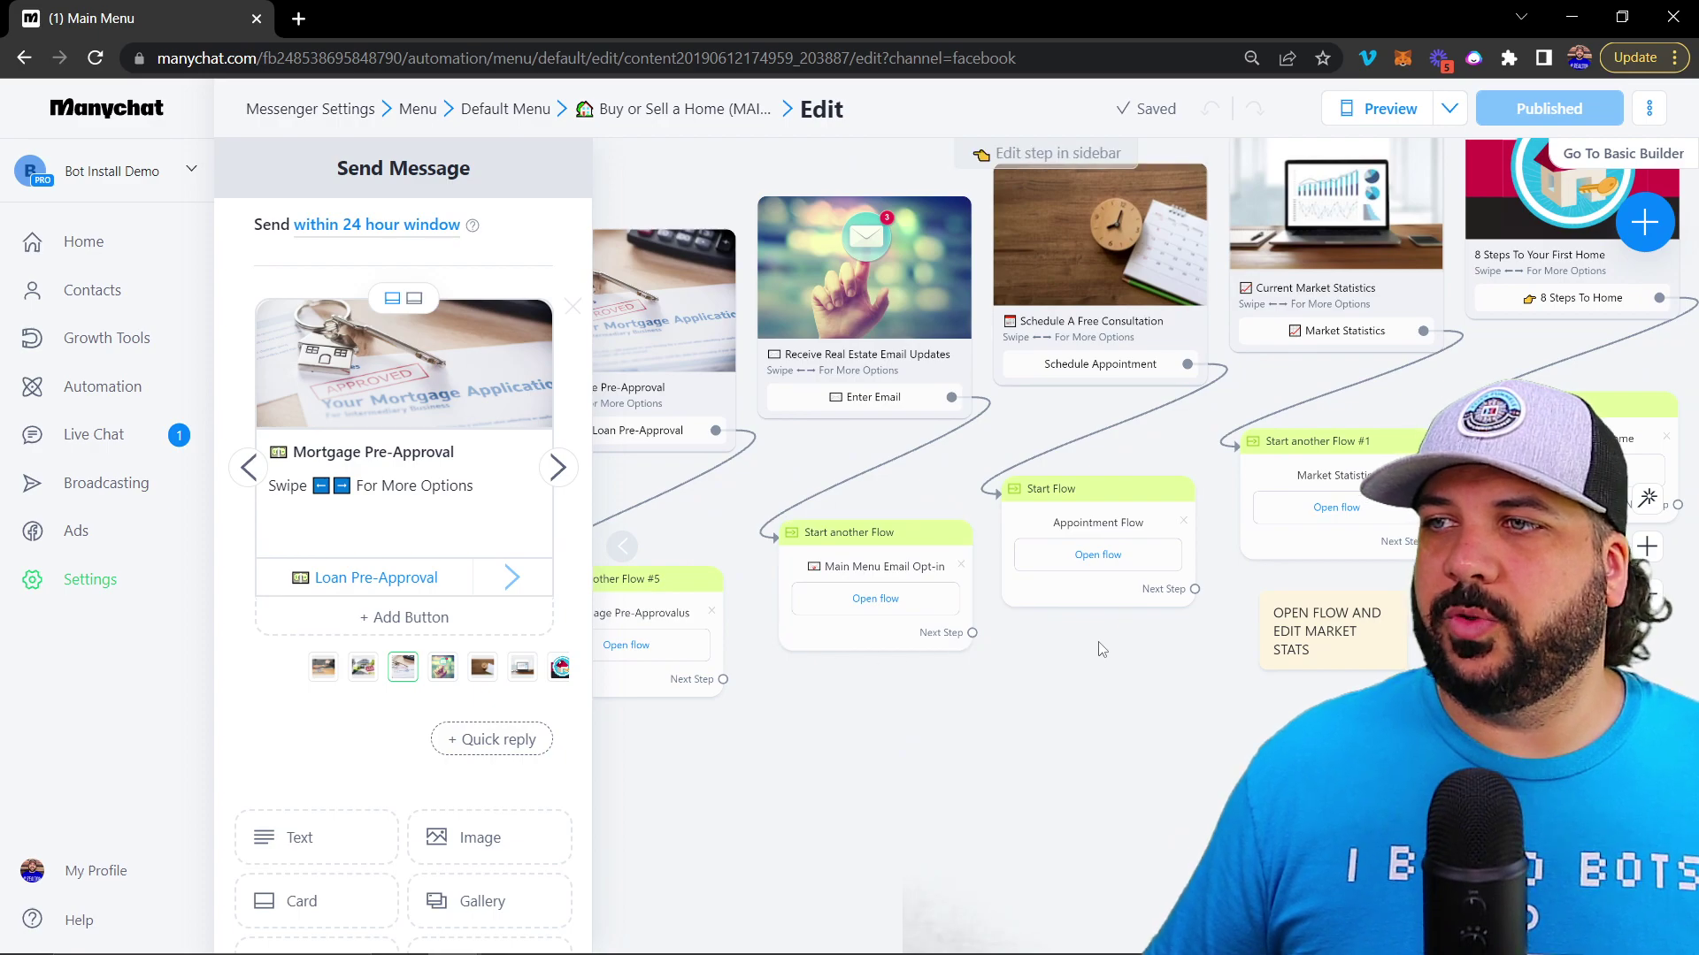
scroll(1101, 651, right, 5)
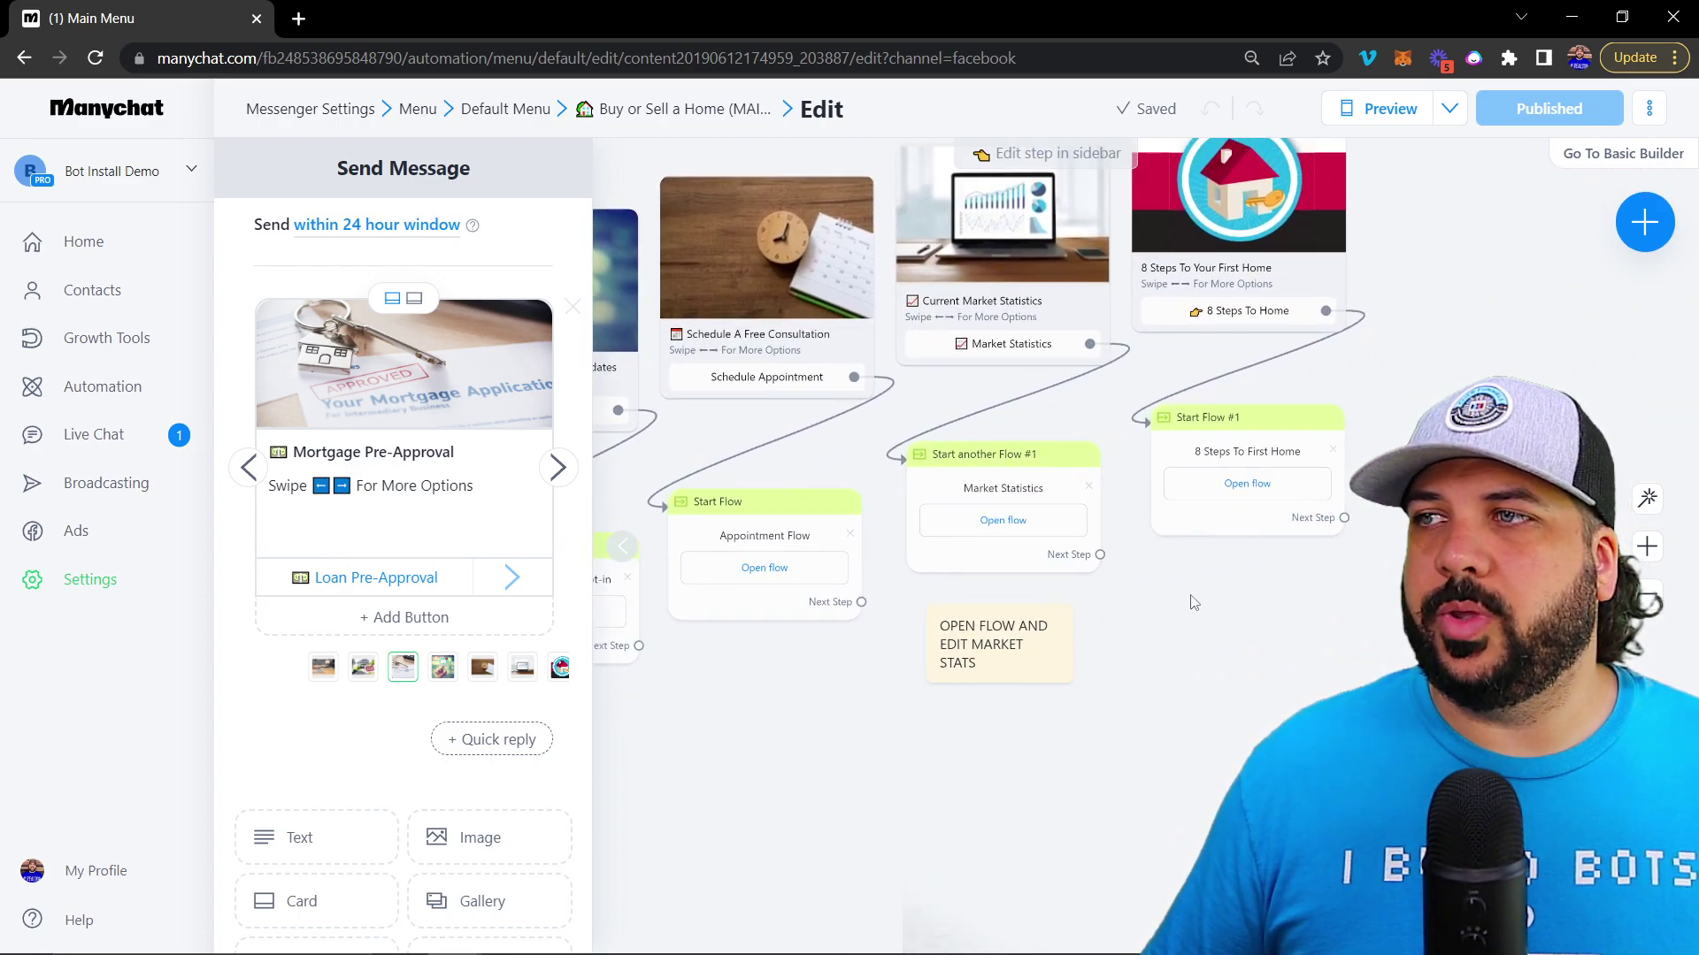
drag(1193, 603, 792, 650)
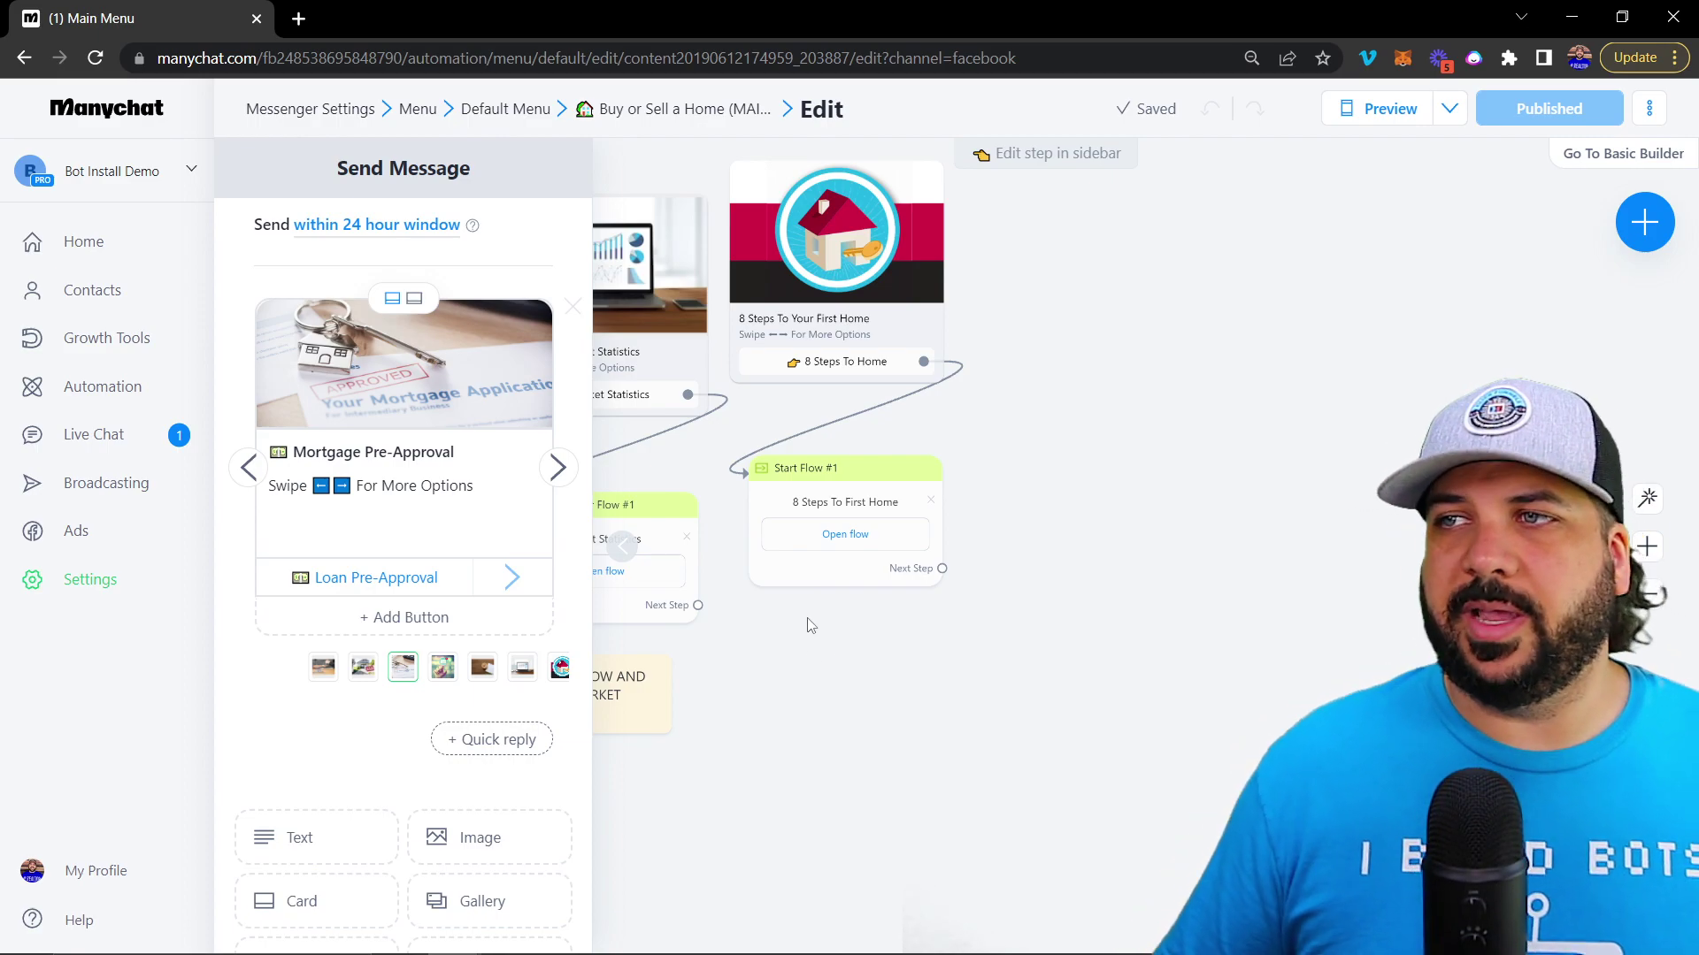
scroll(1068, 600, left, 8)
scroll(978, 741, left, 6)
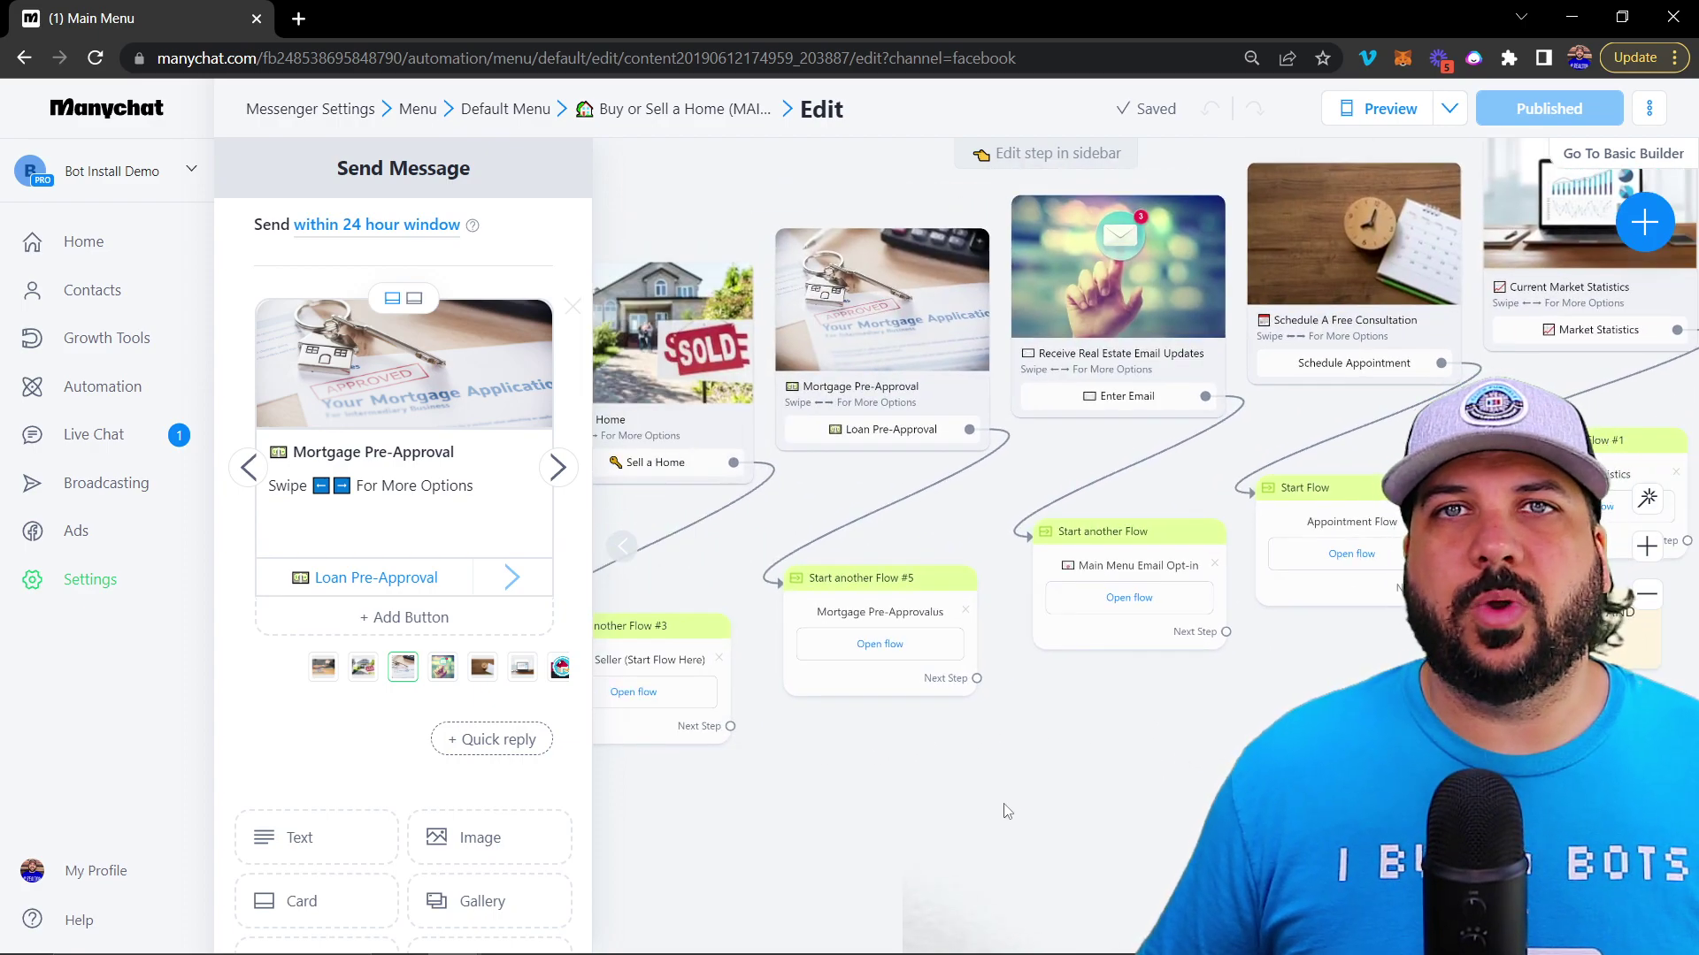
click(23, 58)
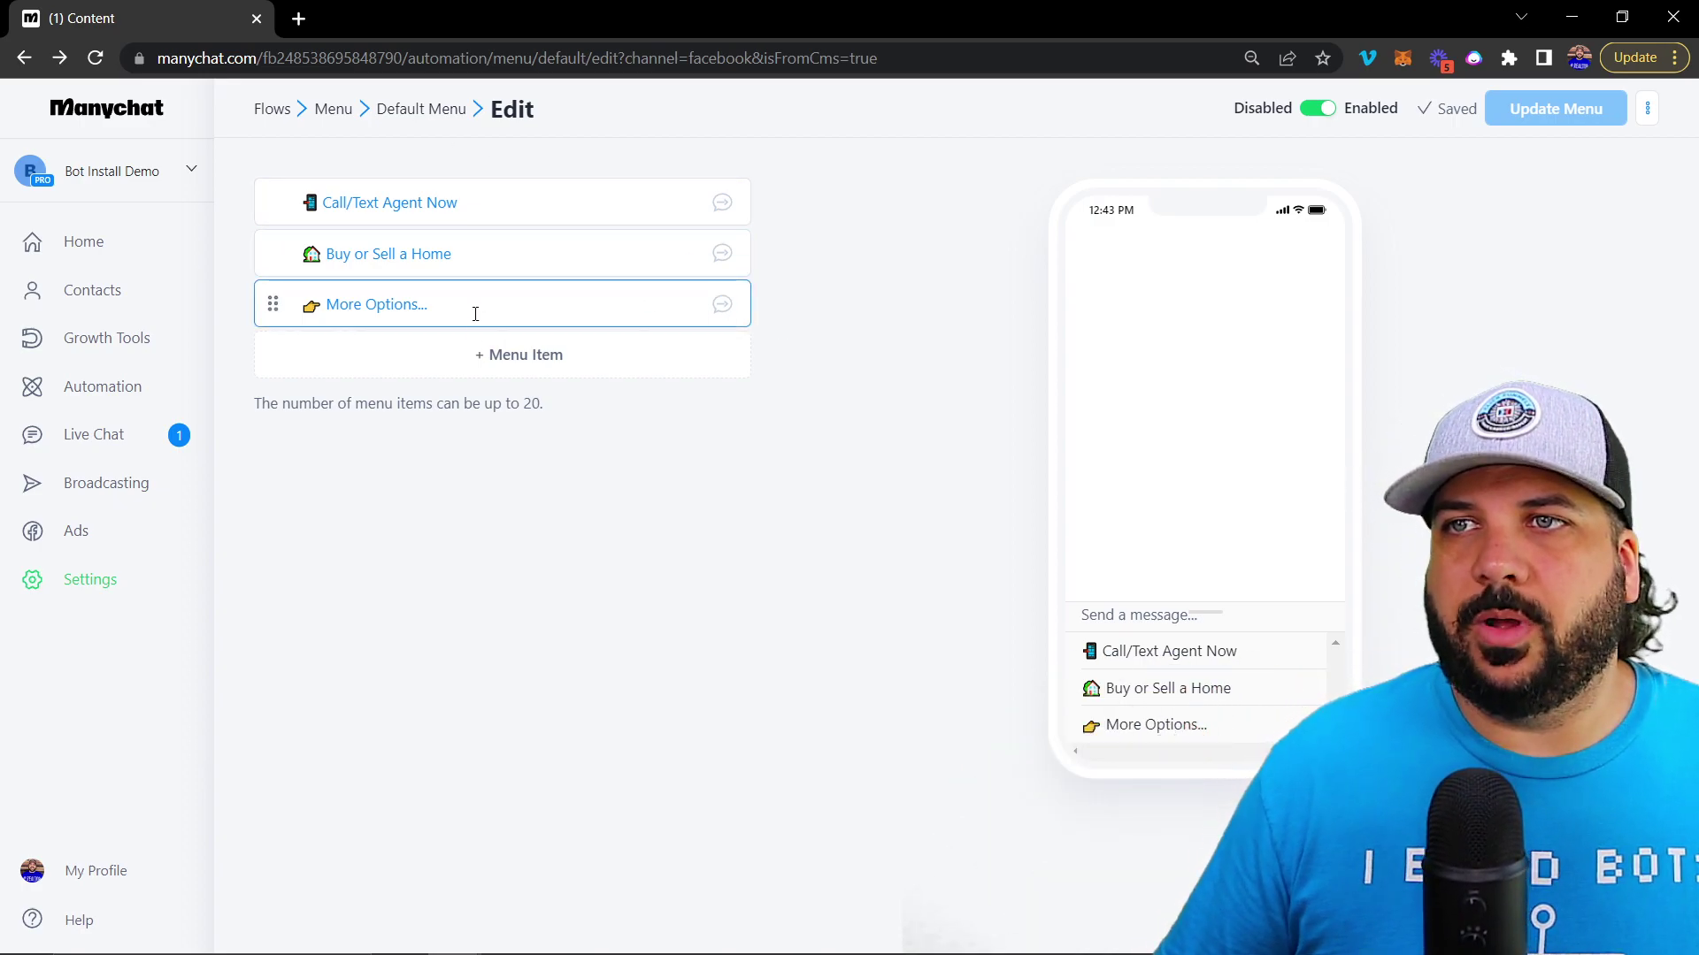
Review the More Options flow's cards through to its final Start Flow step, then return
click(722, 306)
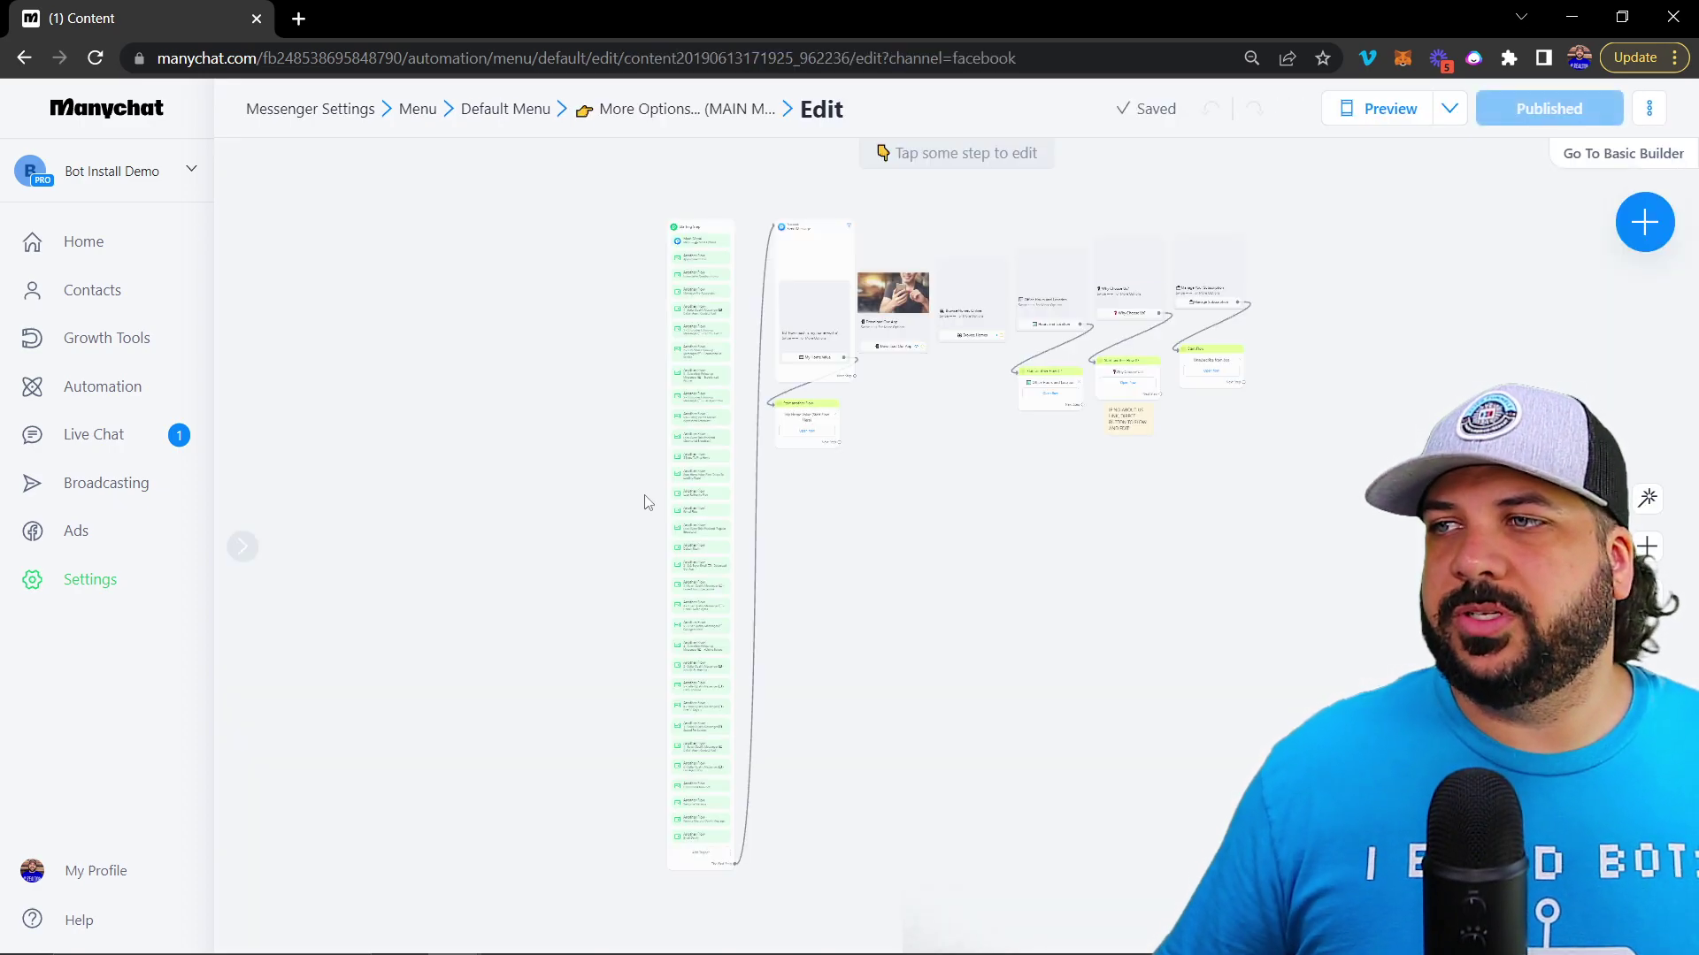
scroll(840, 248, up, 5)
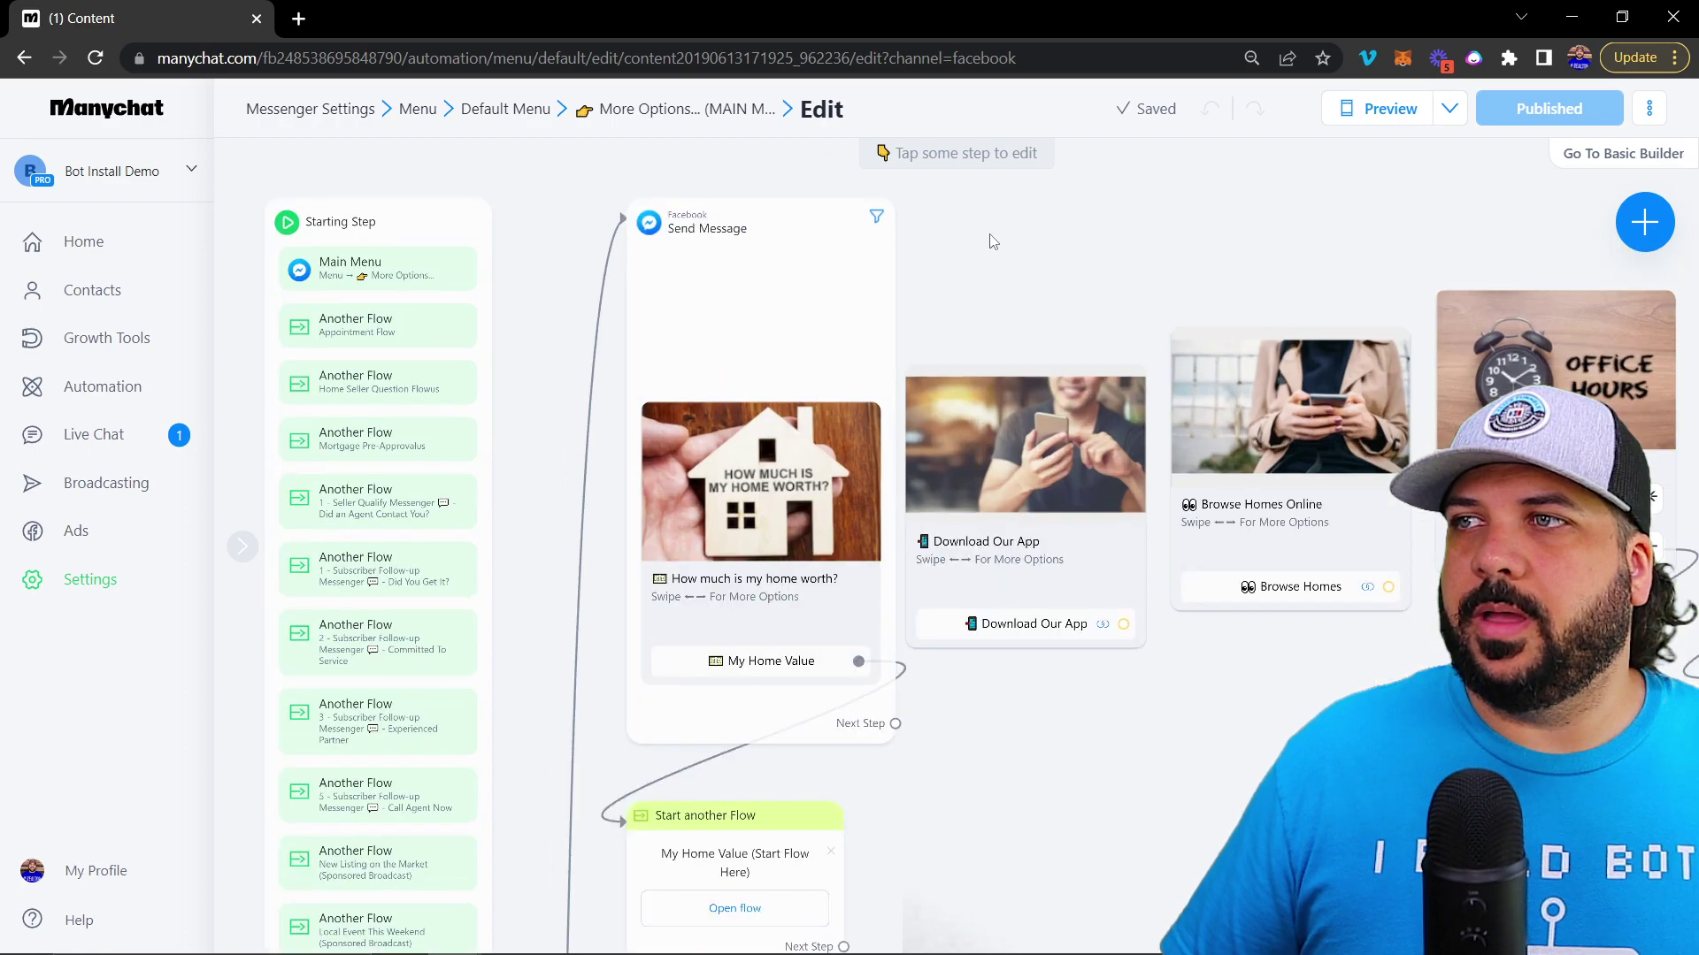
drag(1075, 235, 754, 166)
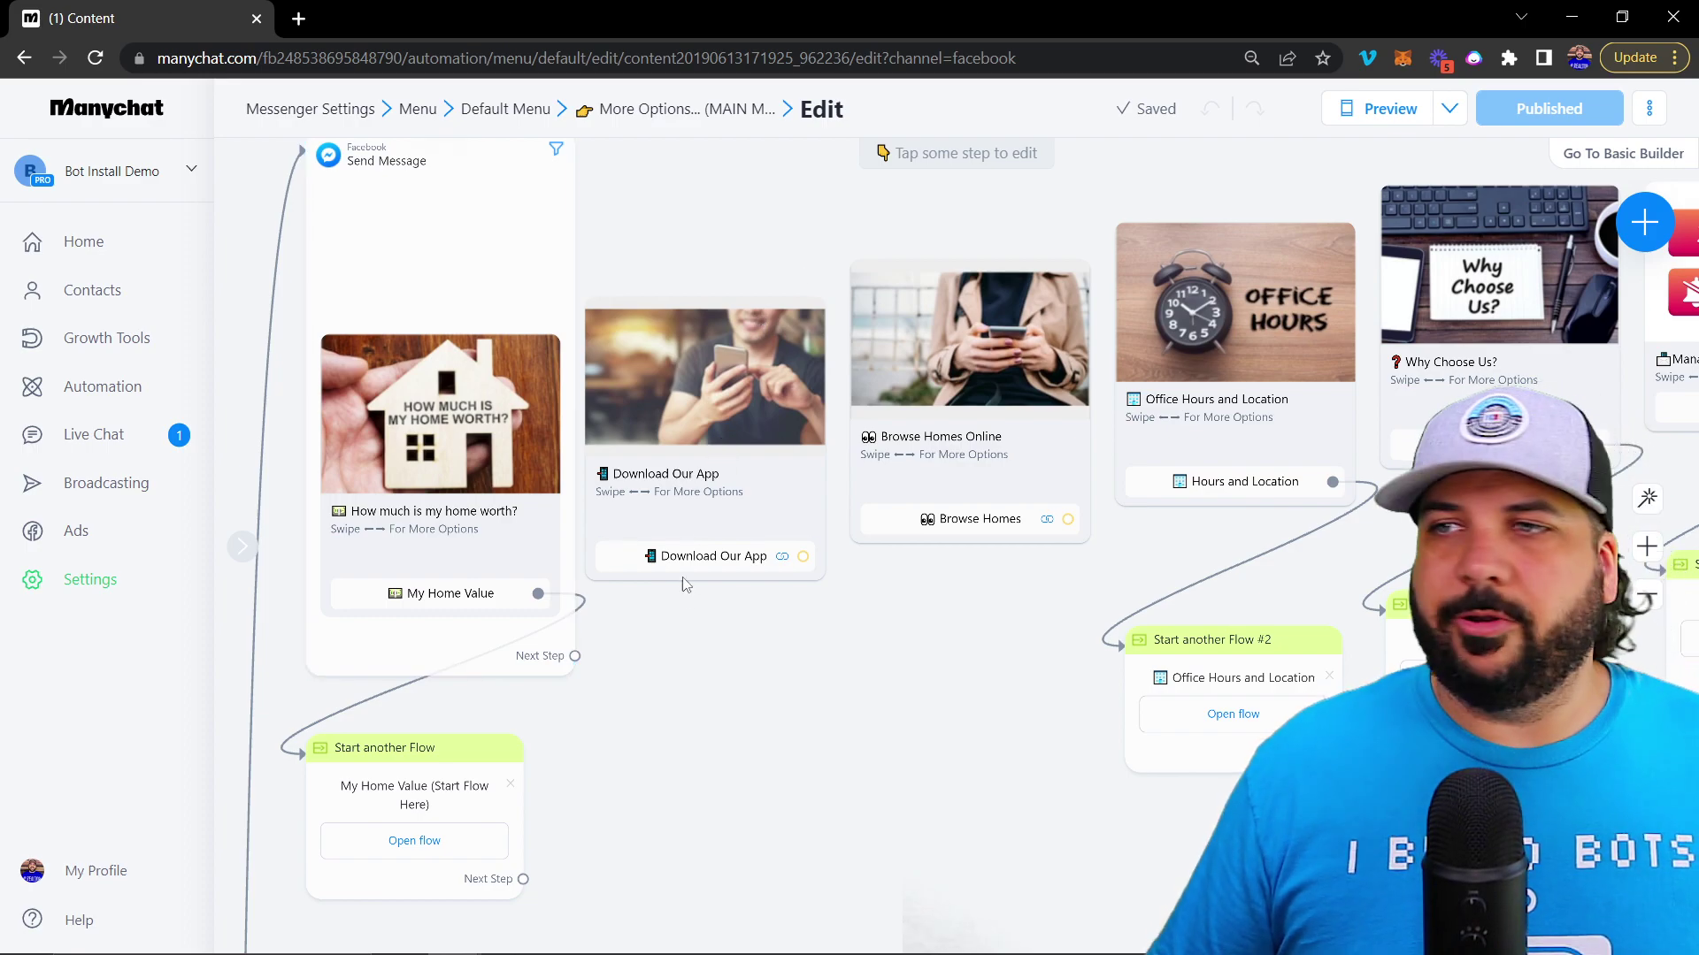
drag(900, 581, 645, 578)
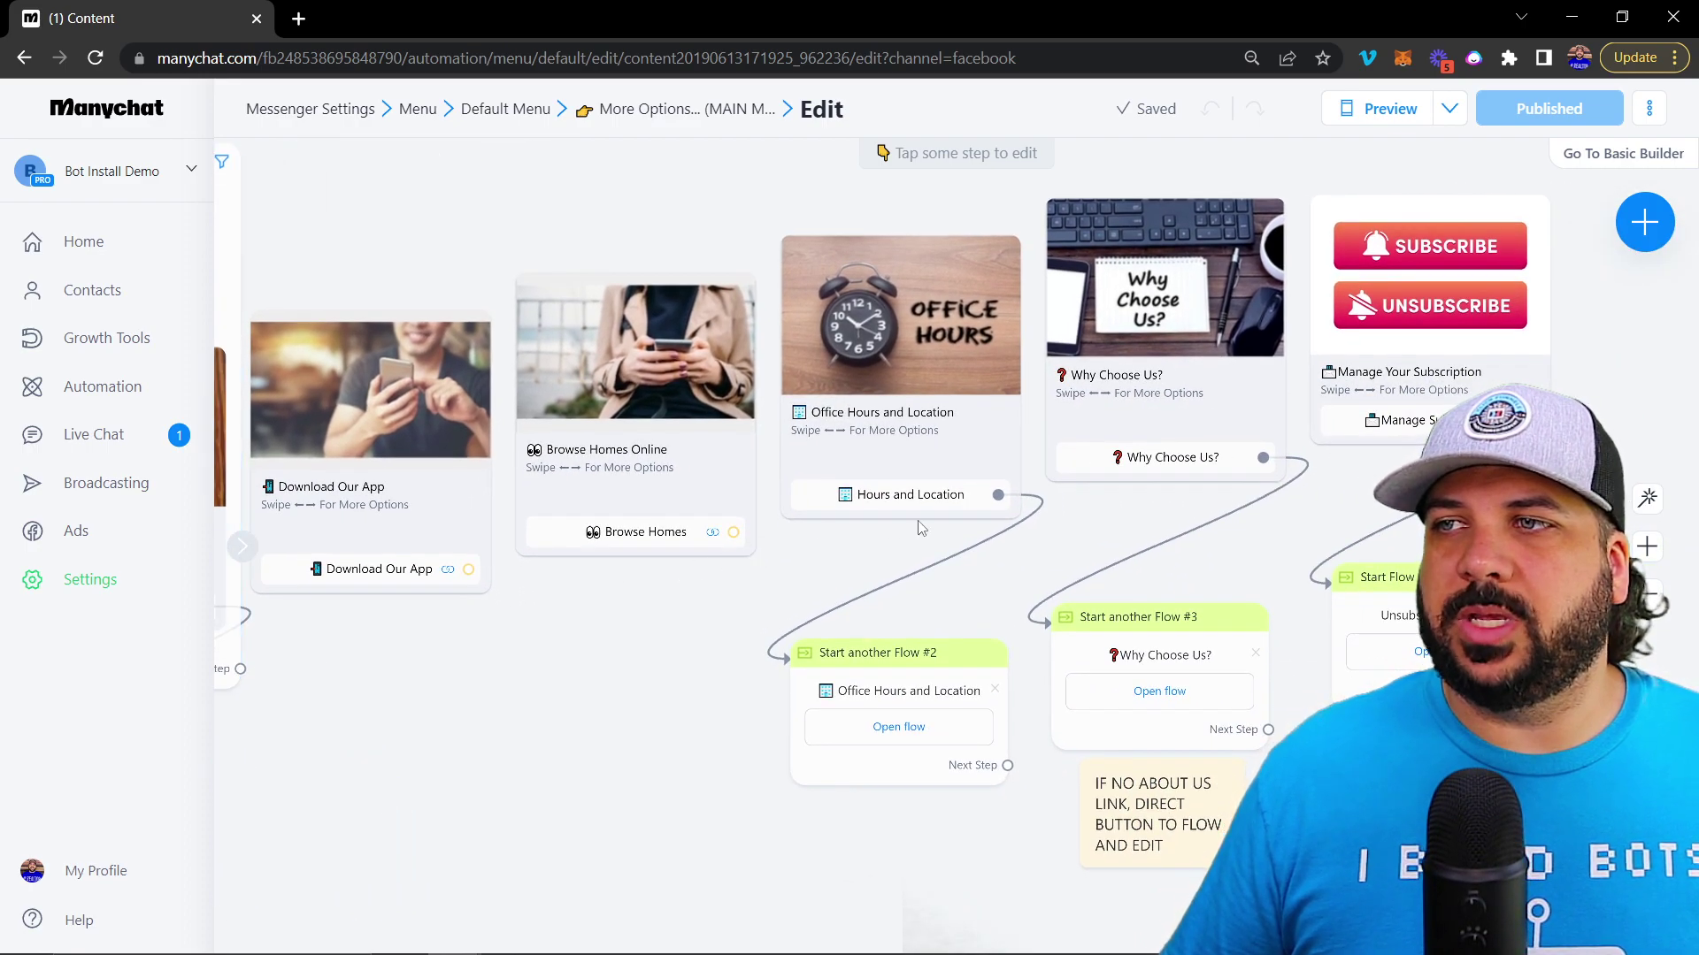
drag(920, 529, 372, 592)
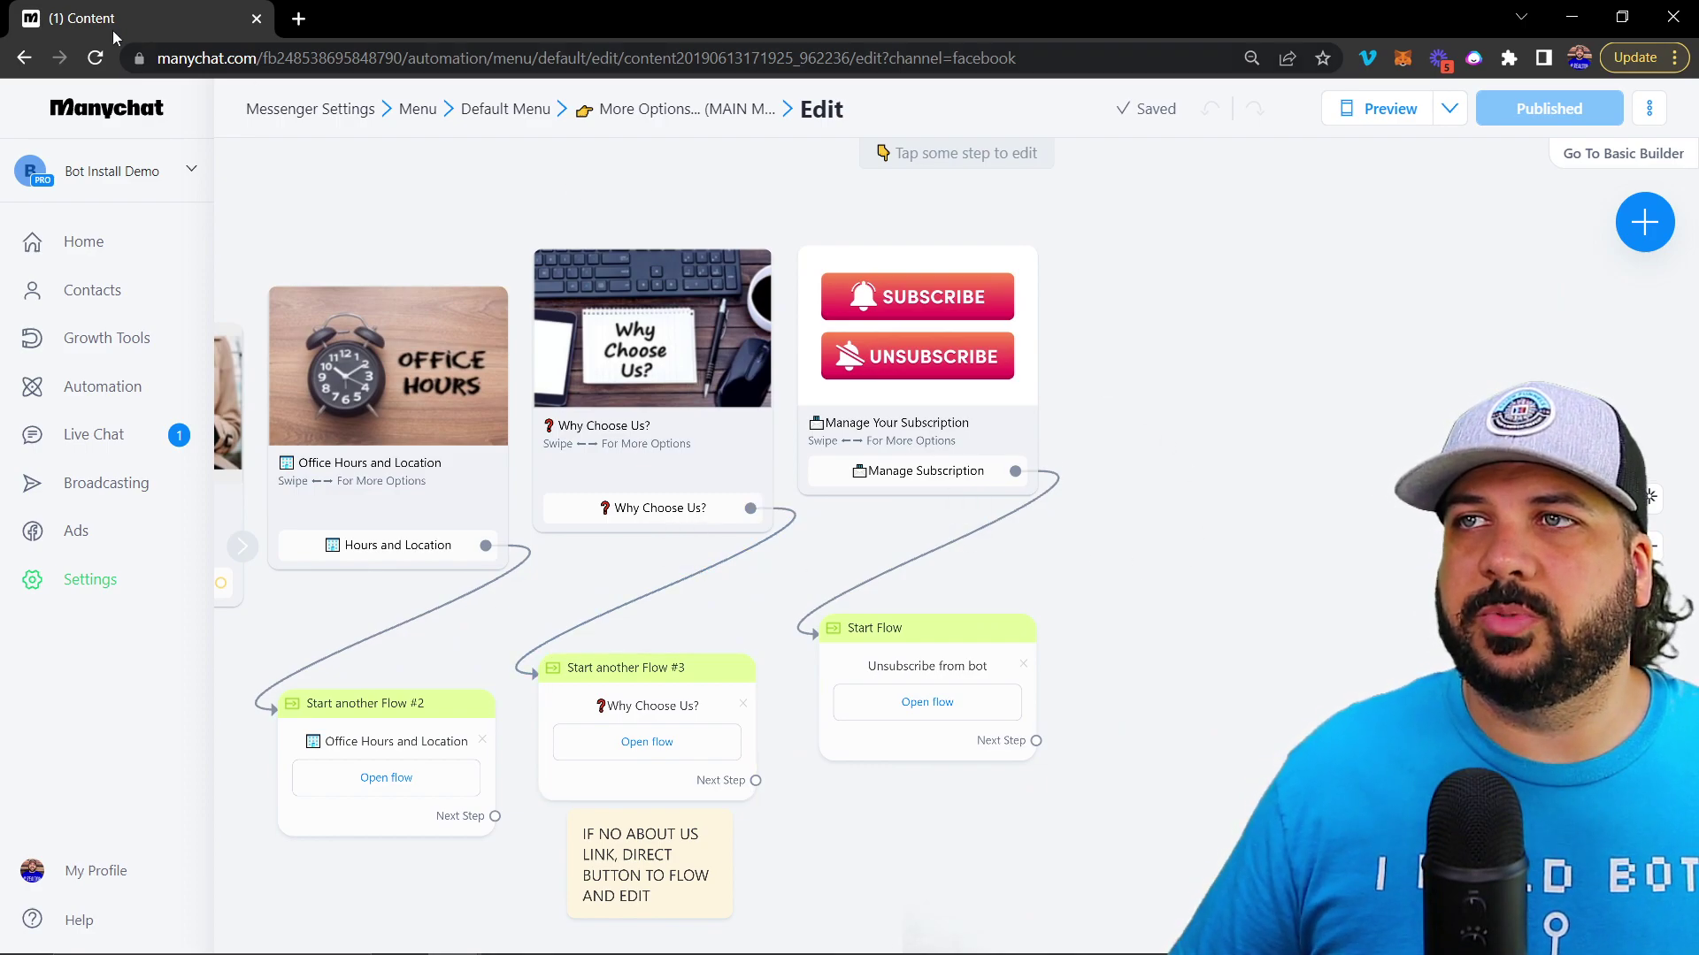
click(24, 57)
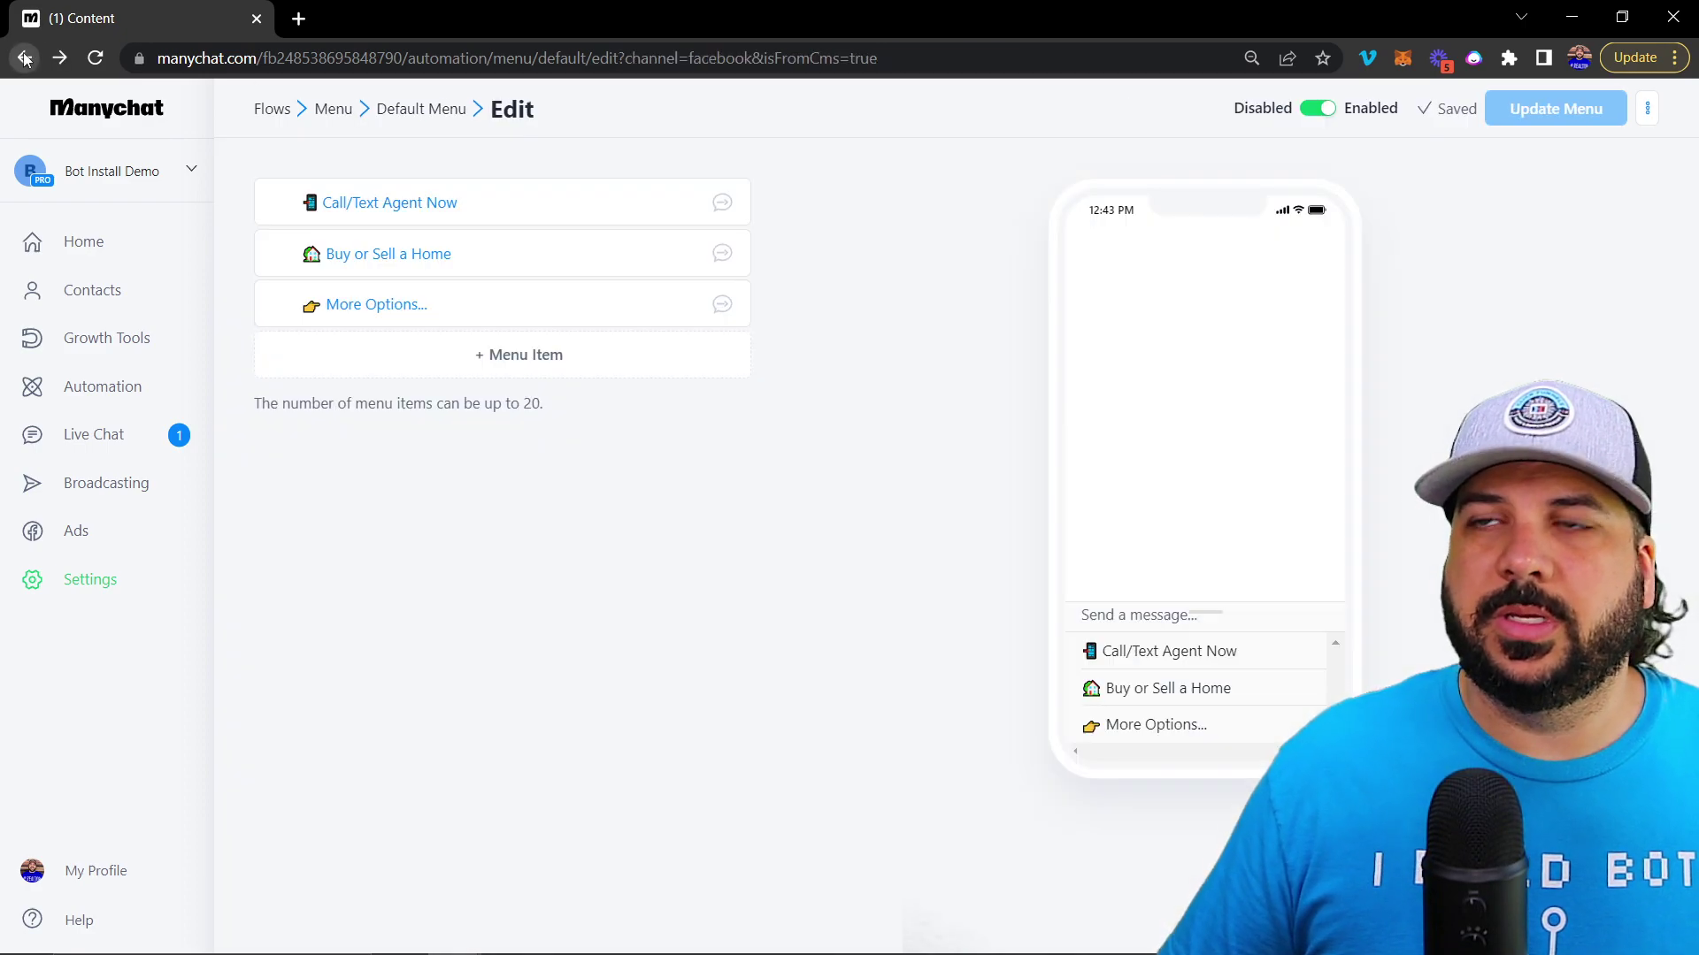
Add a fourth Default Menu item and name it 'Buy a Home'
click(511, 353)
double_click(447, 349)
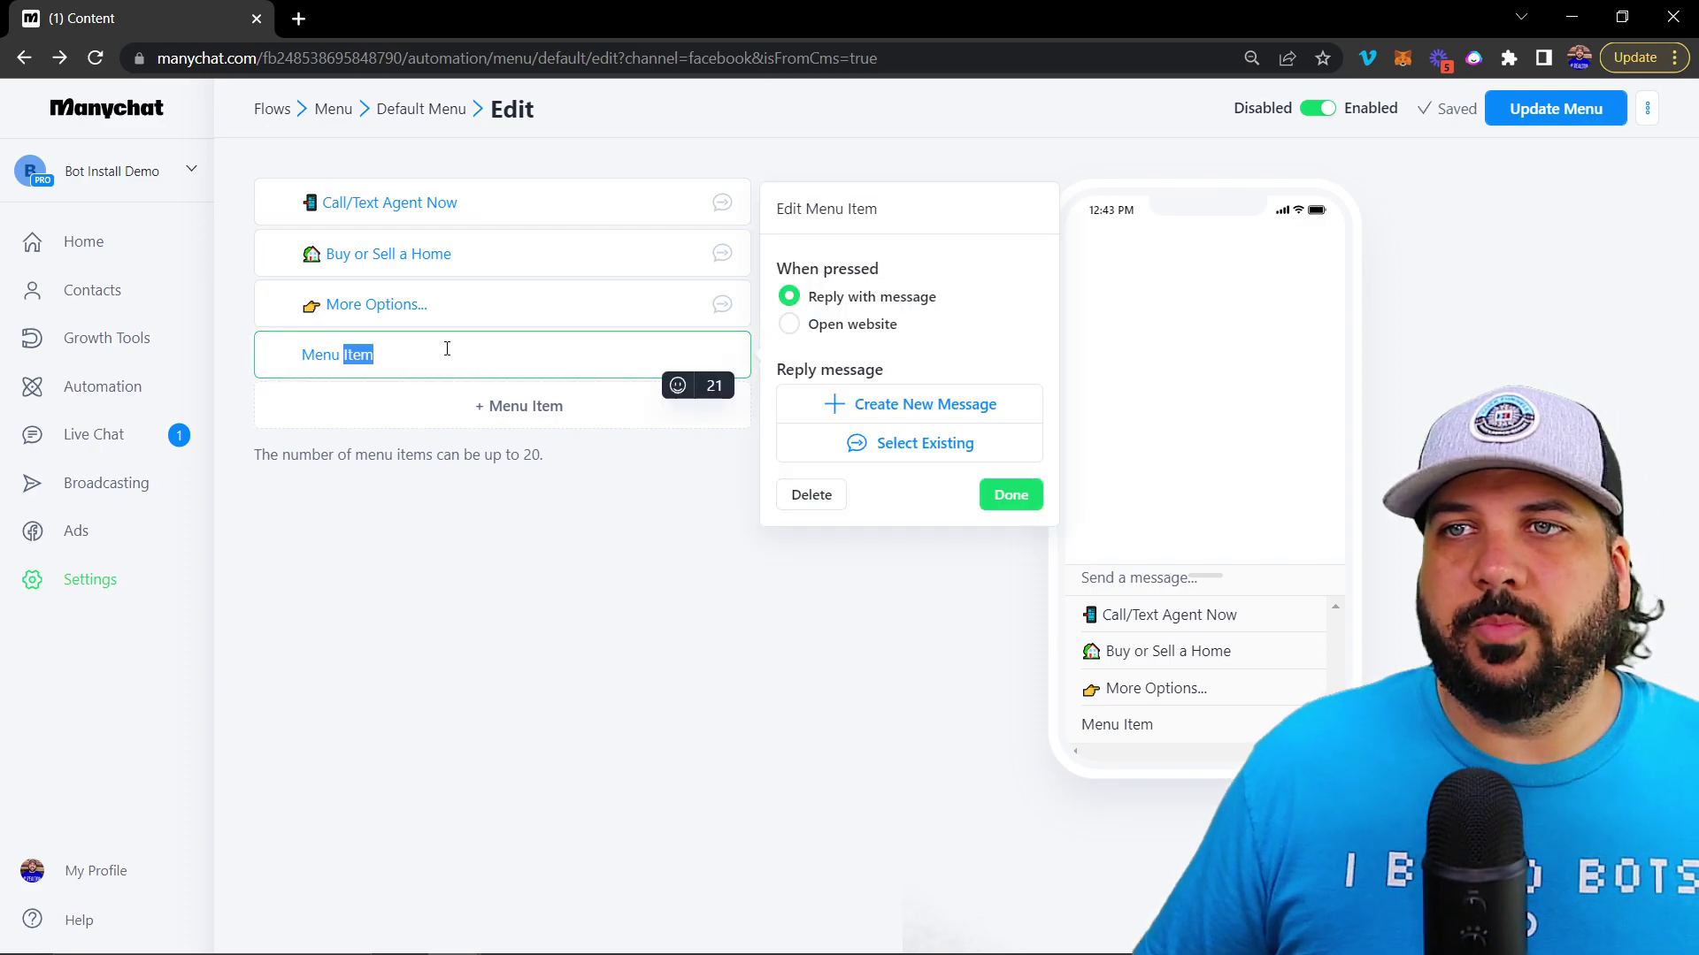
triple_click(446, 348)
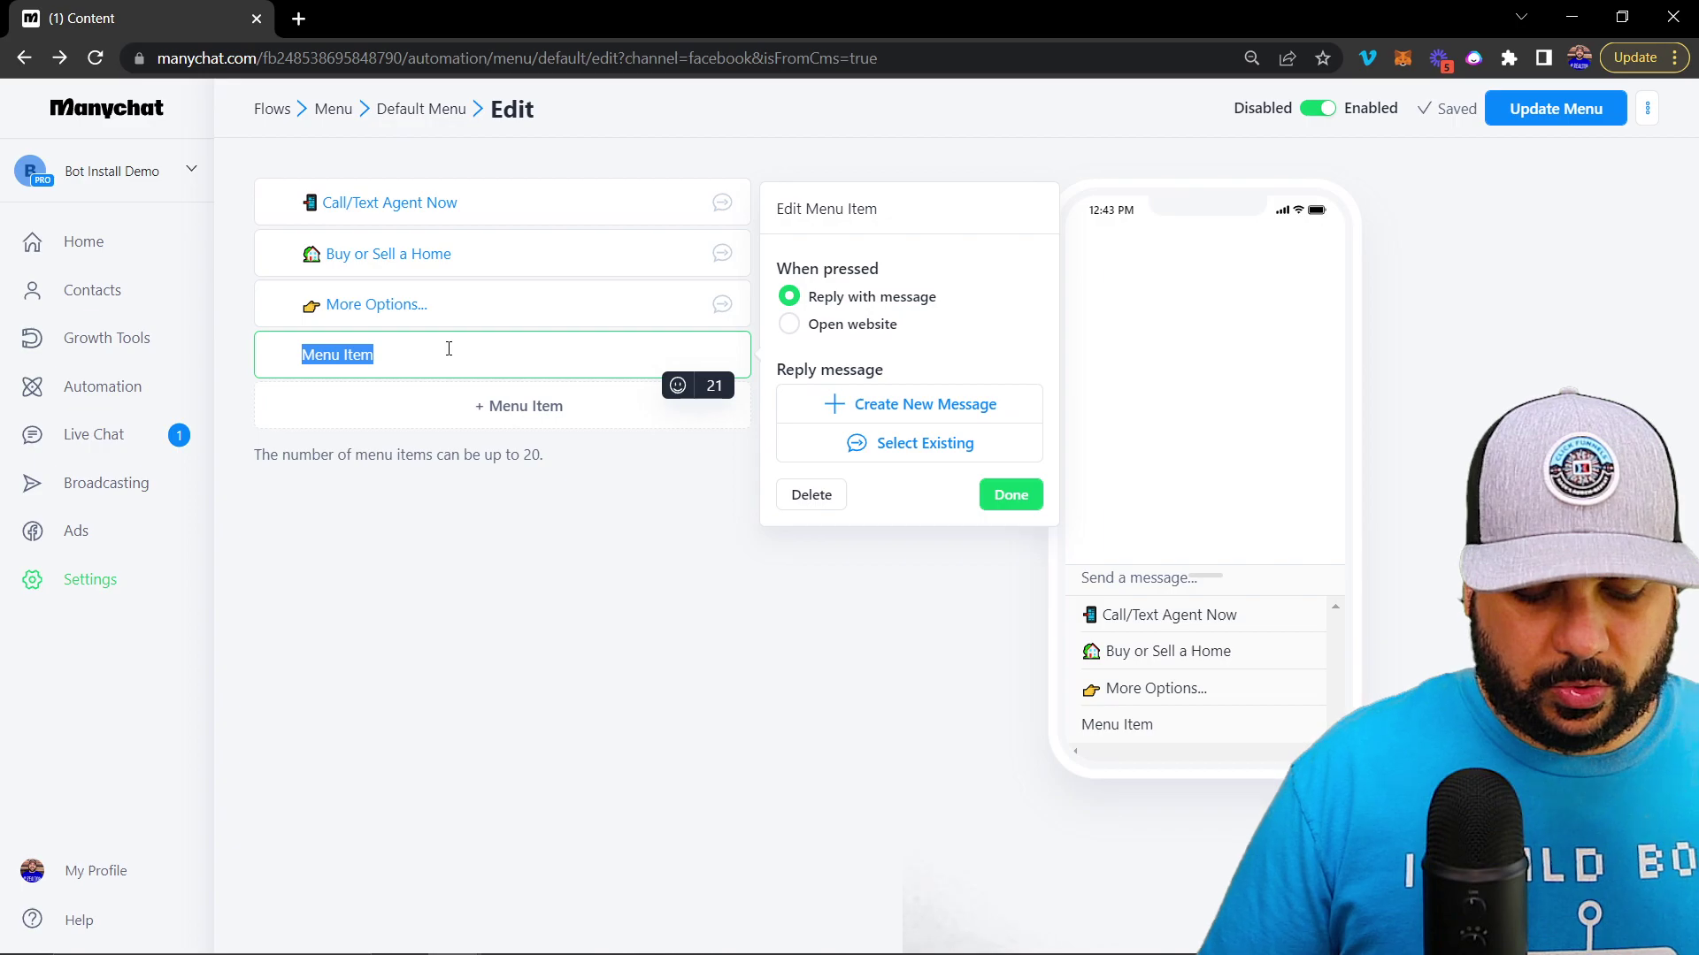
text(Buy a Home)
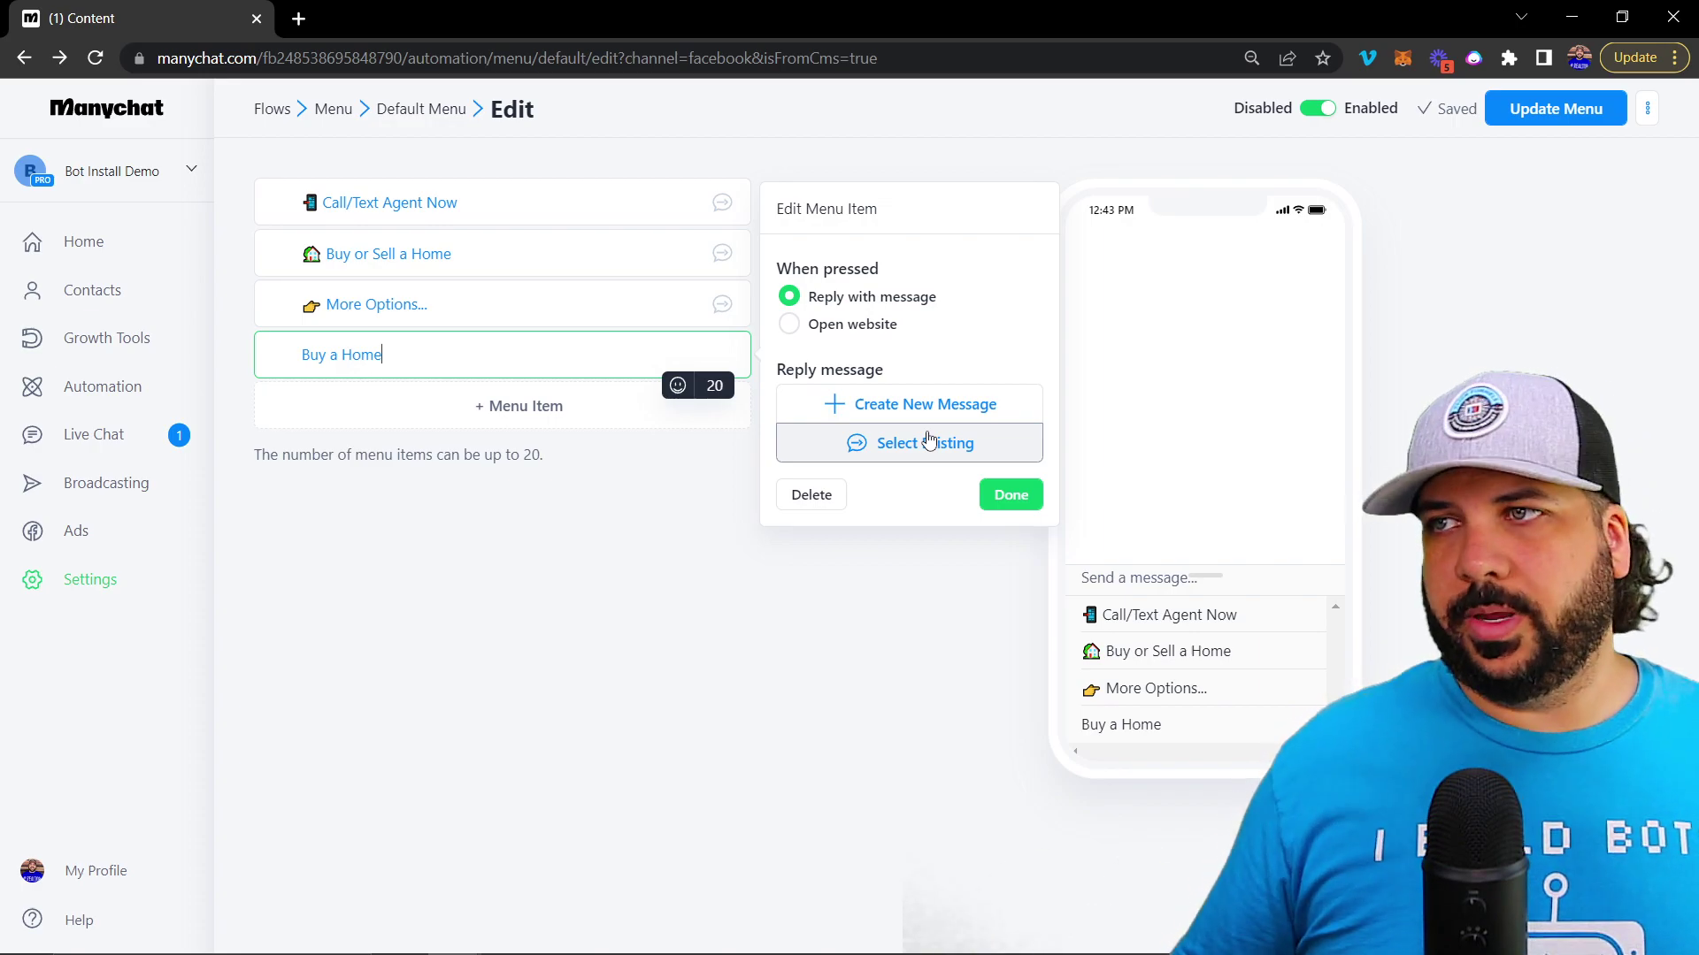
Switch the Buy a Home item to Open website, then delete the item
click(789, 324)
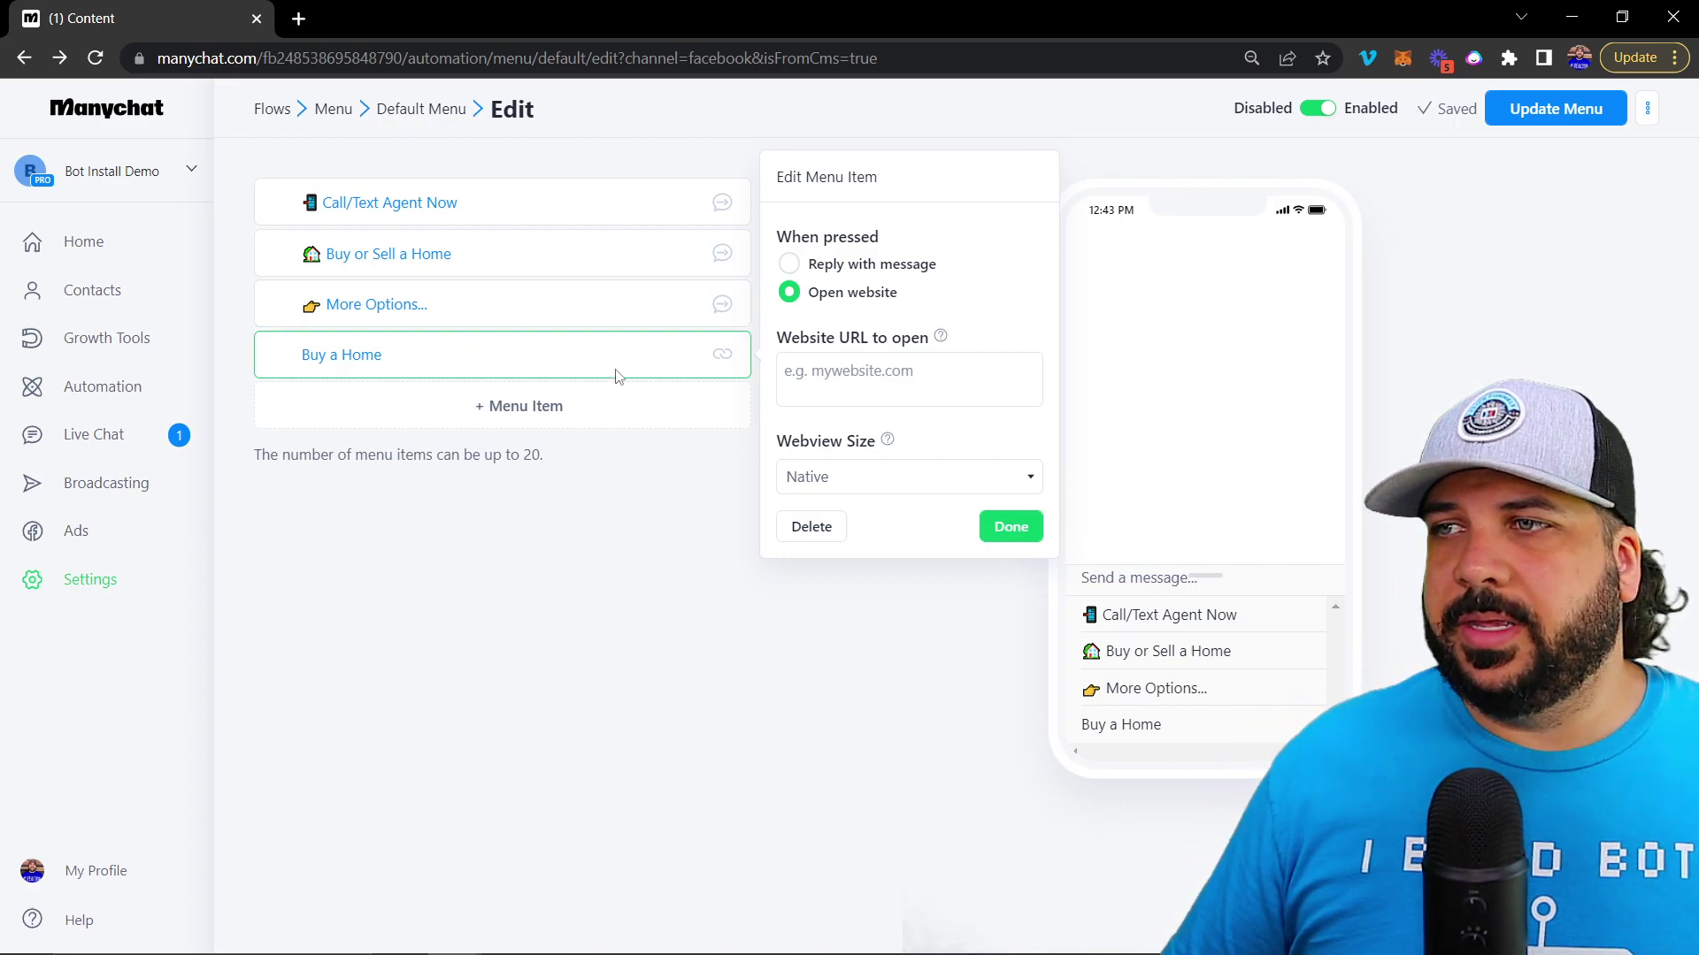
click(809, 526)
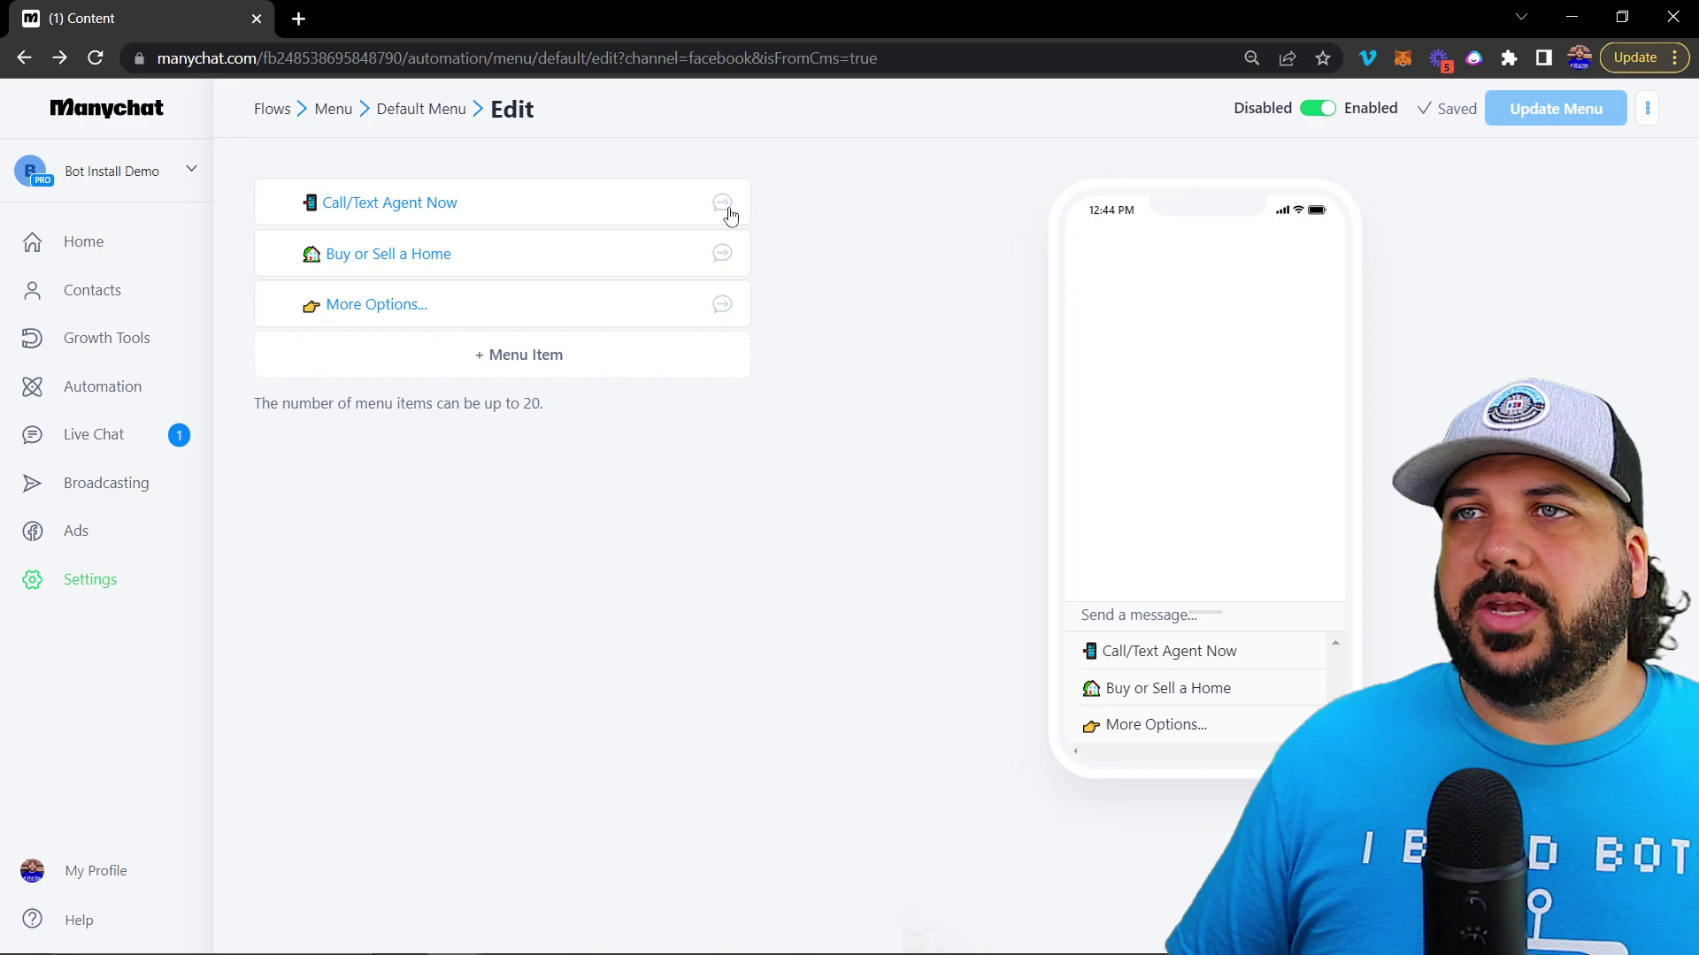
Create a new dynamic menu named 'Buyer Menu' from the menus overview
click(333, 110)
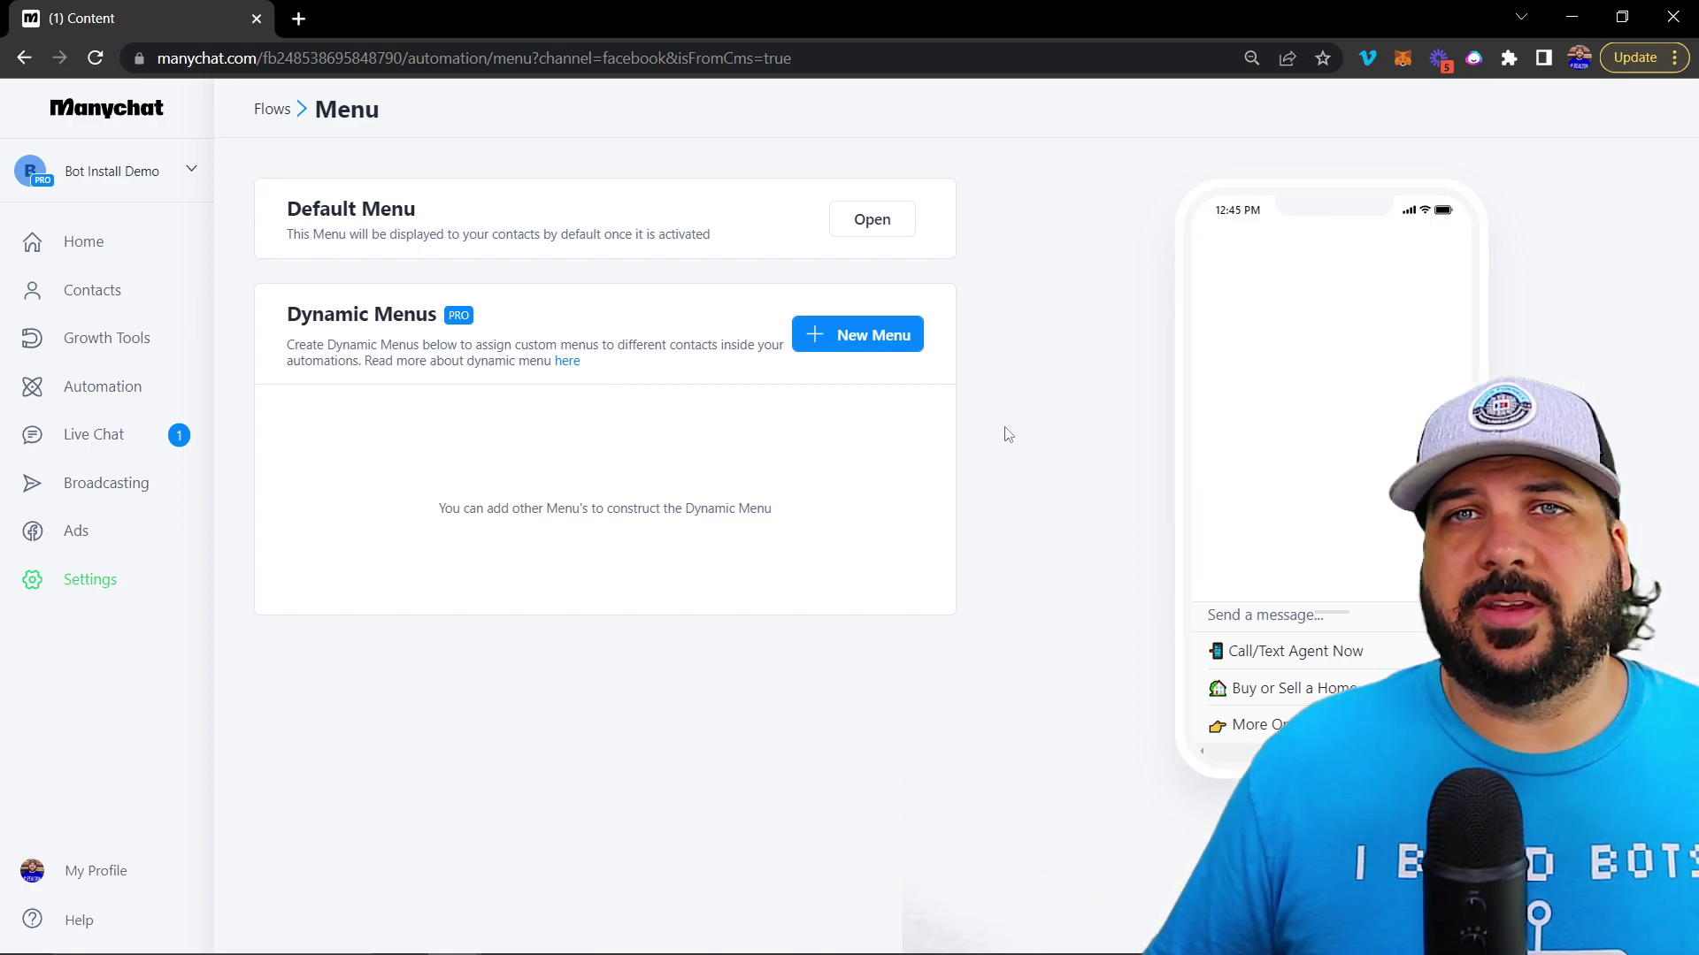
click(853, 337)
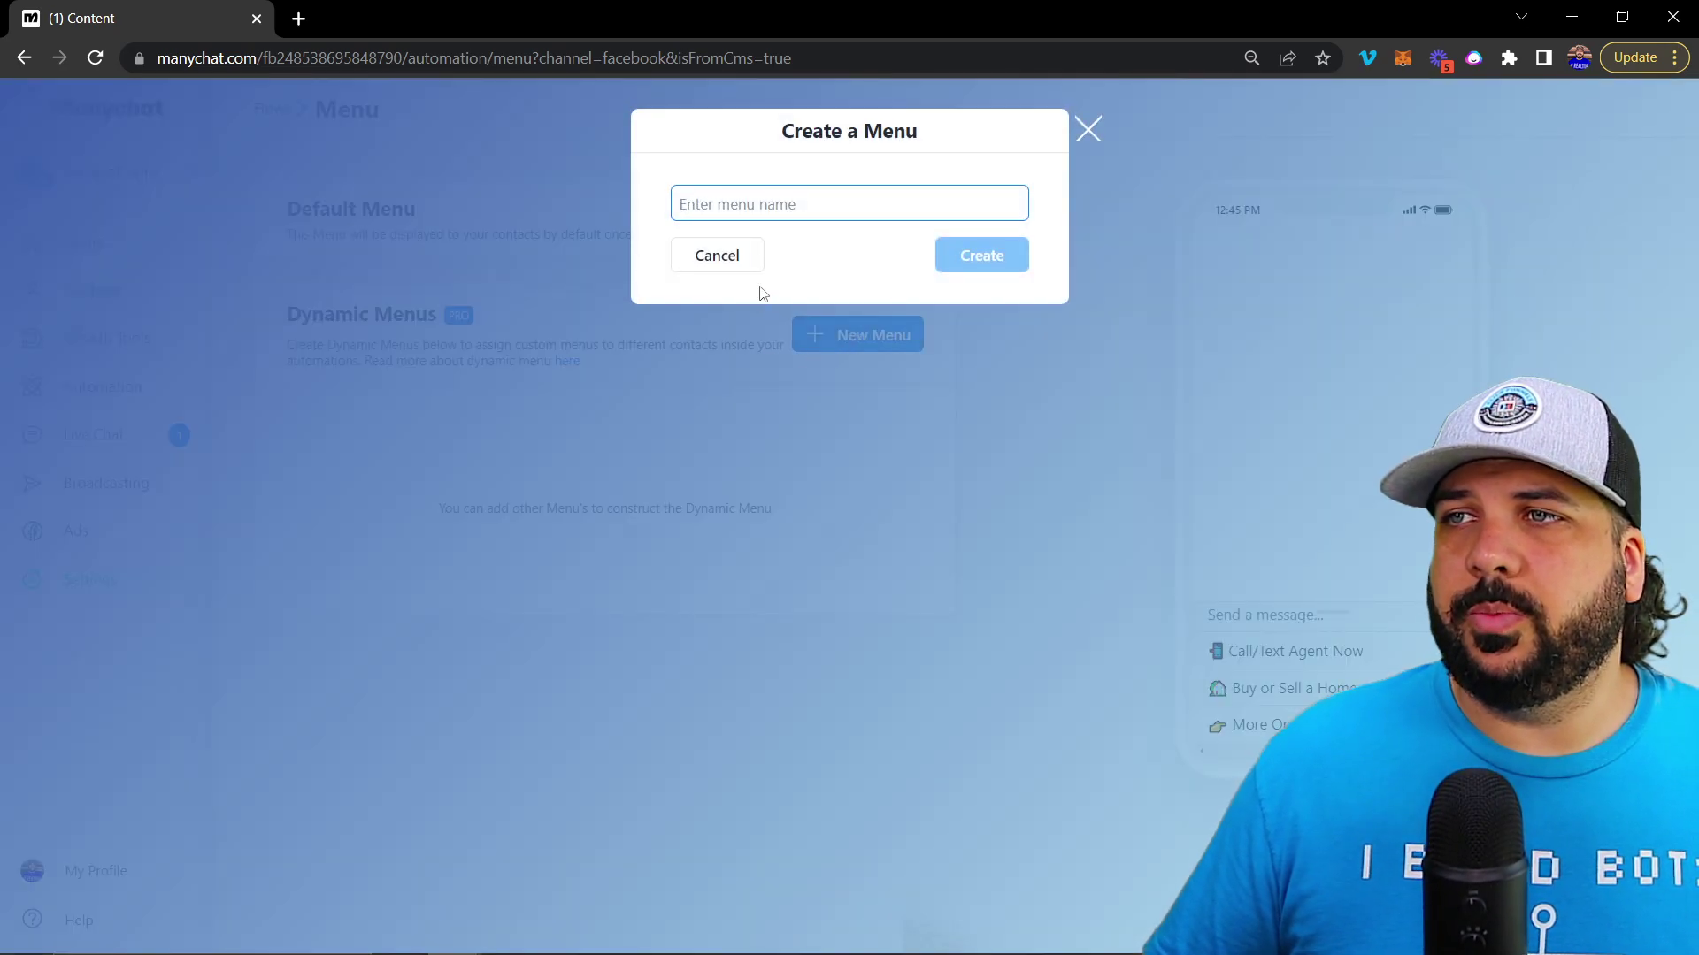
text(Buy)
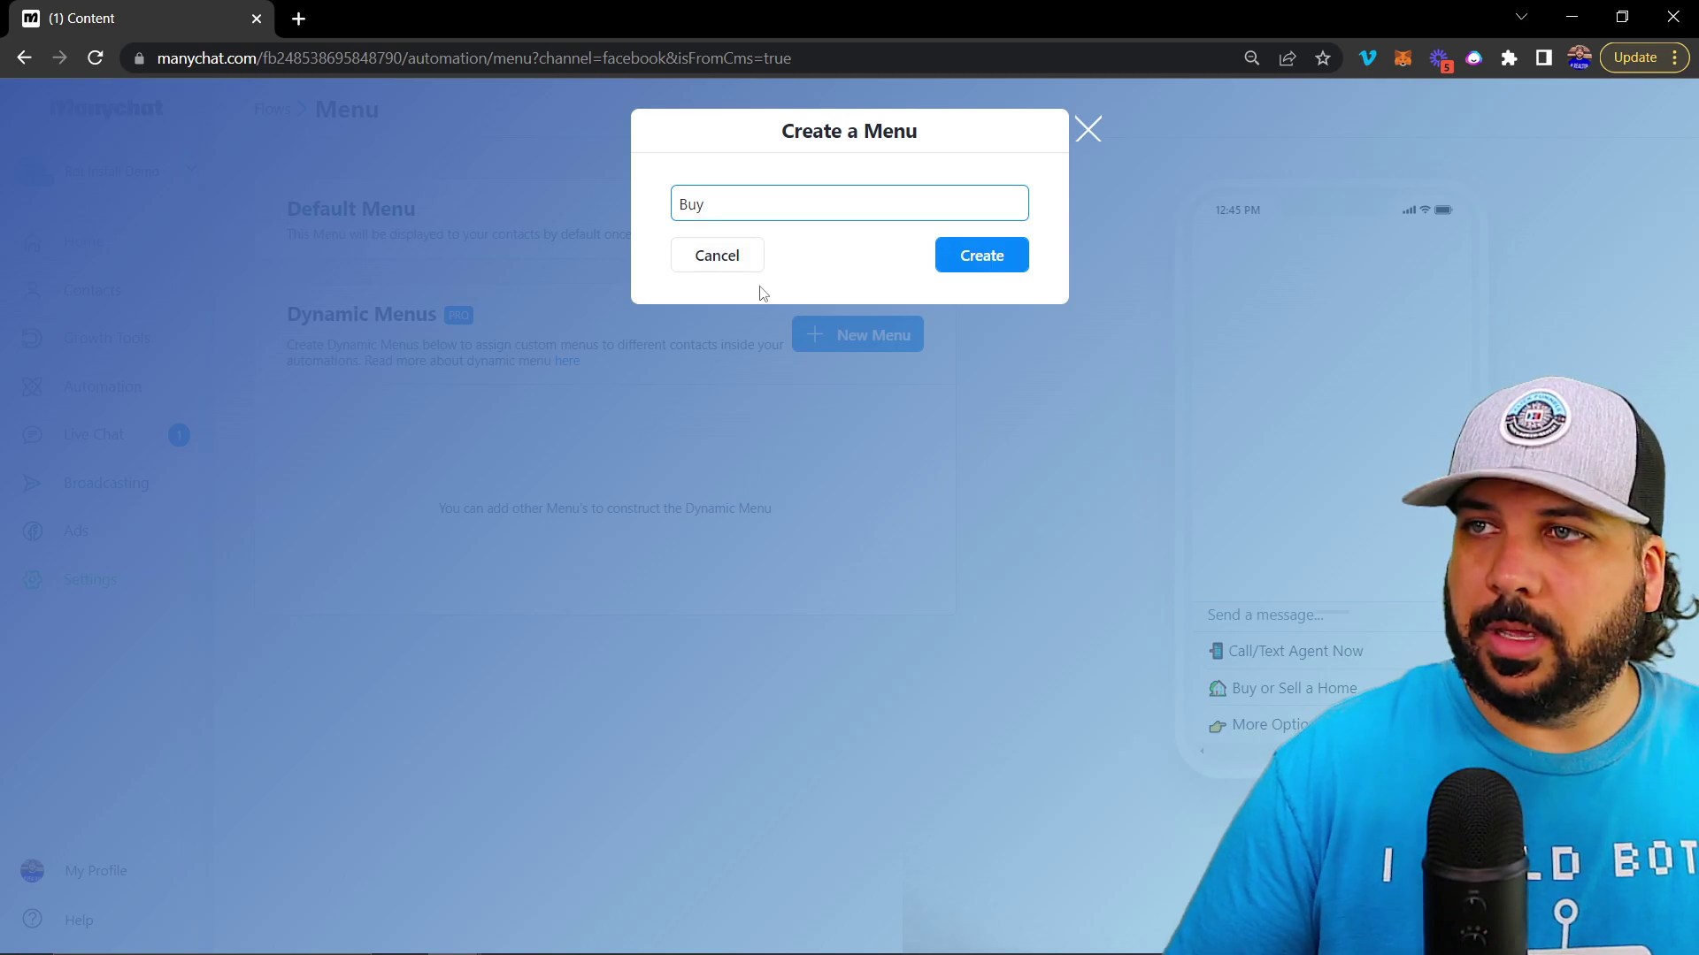
text(er Menu)
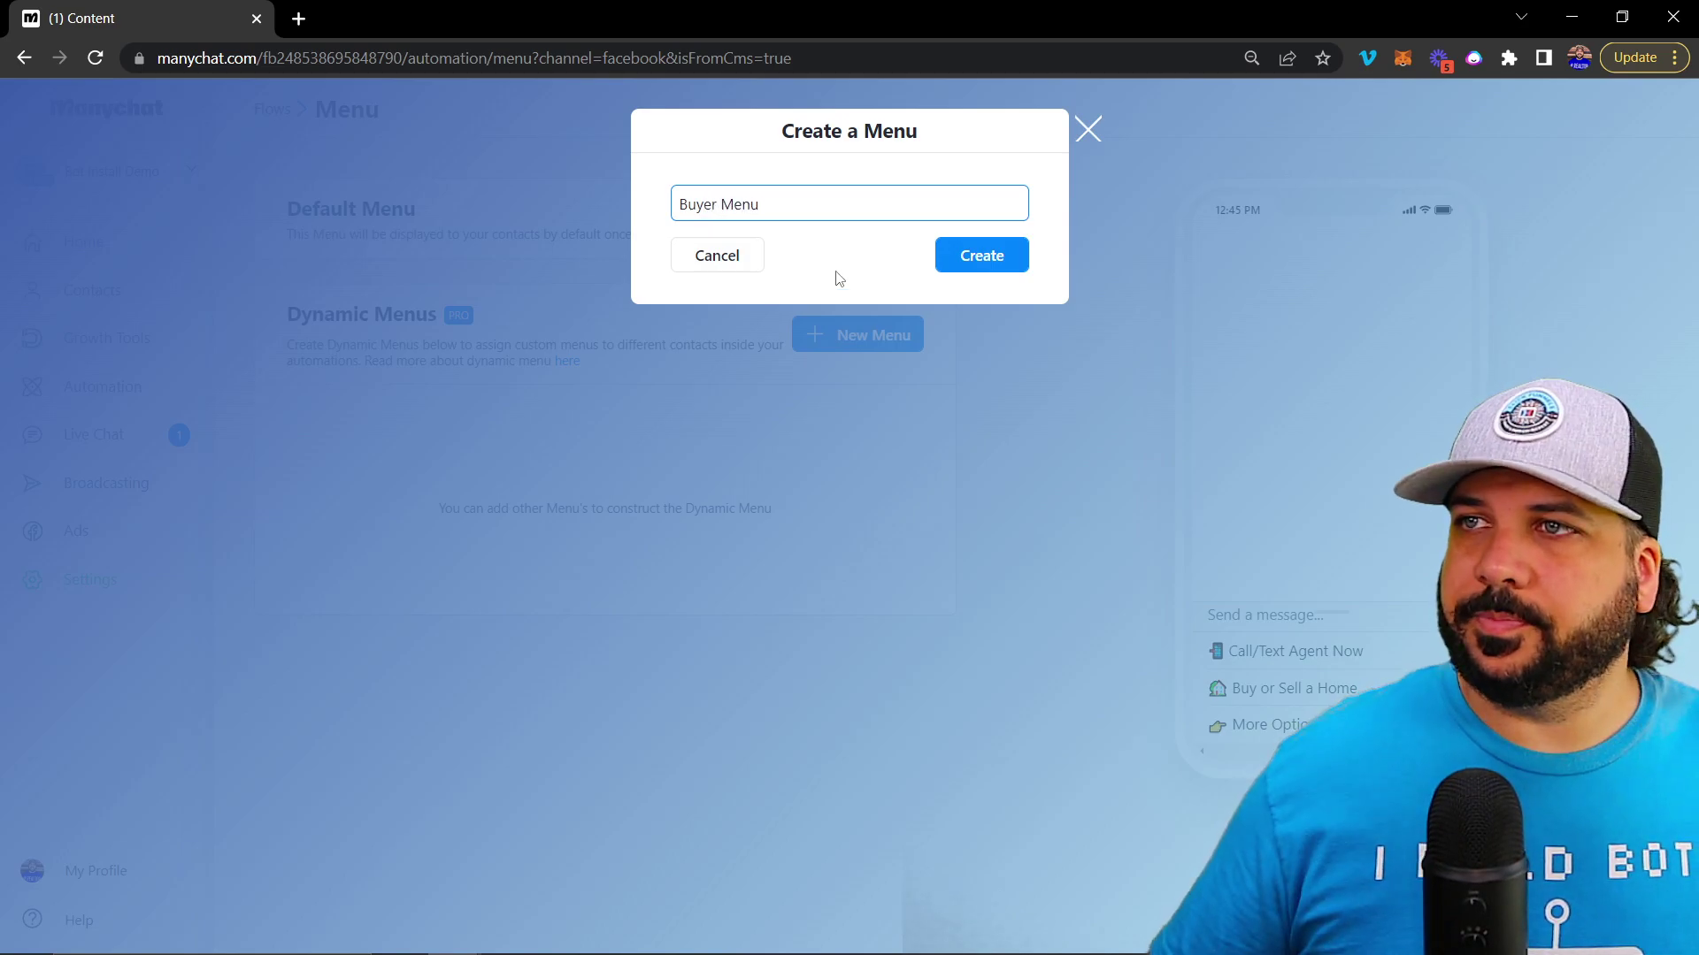
click(983, 255)
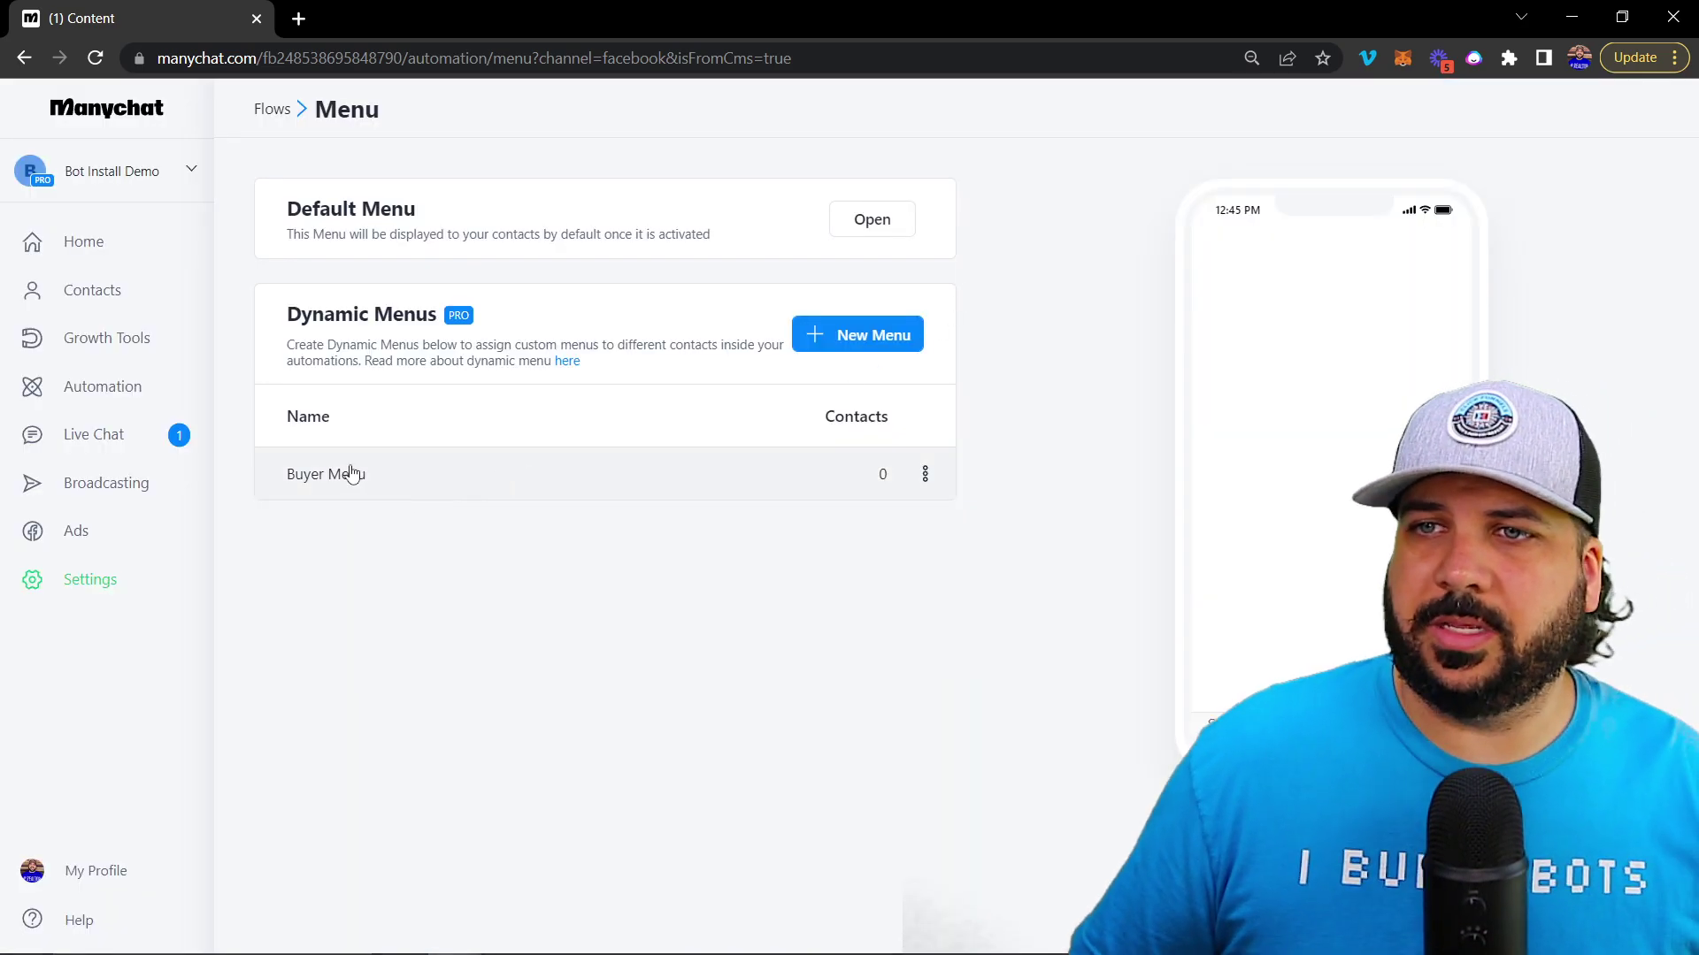
Add the items 'Buy a Home' and '8 Steps To Buying a Home' to the Buyer Menu
click(349, 473)
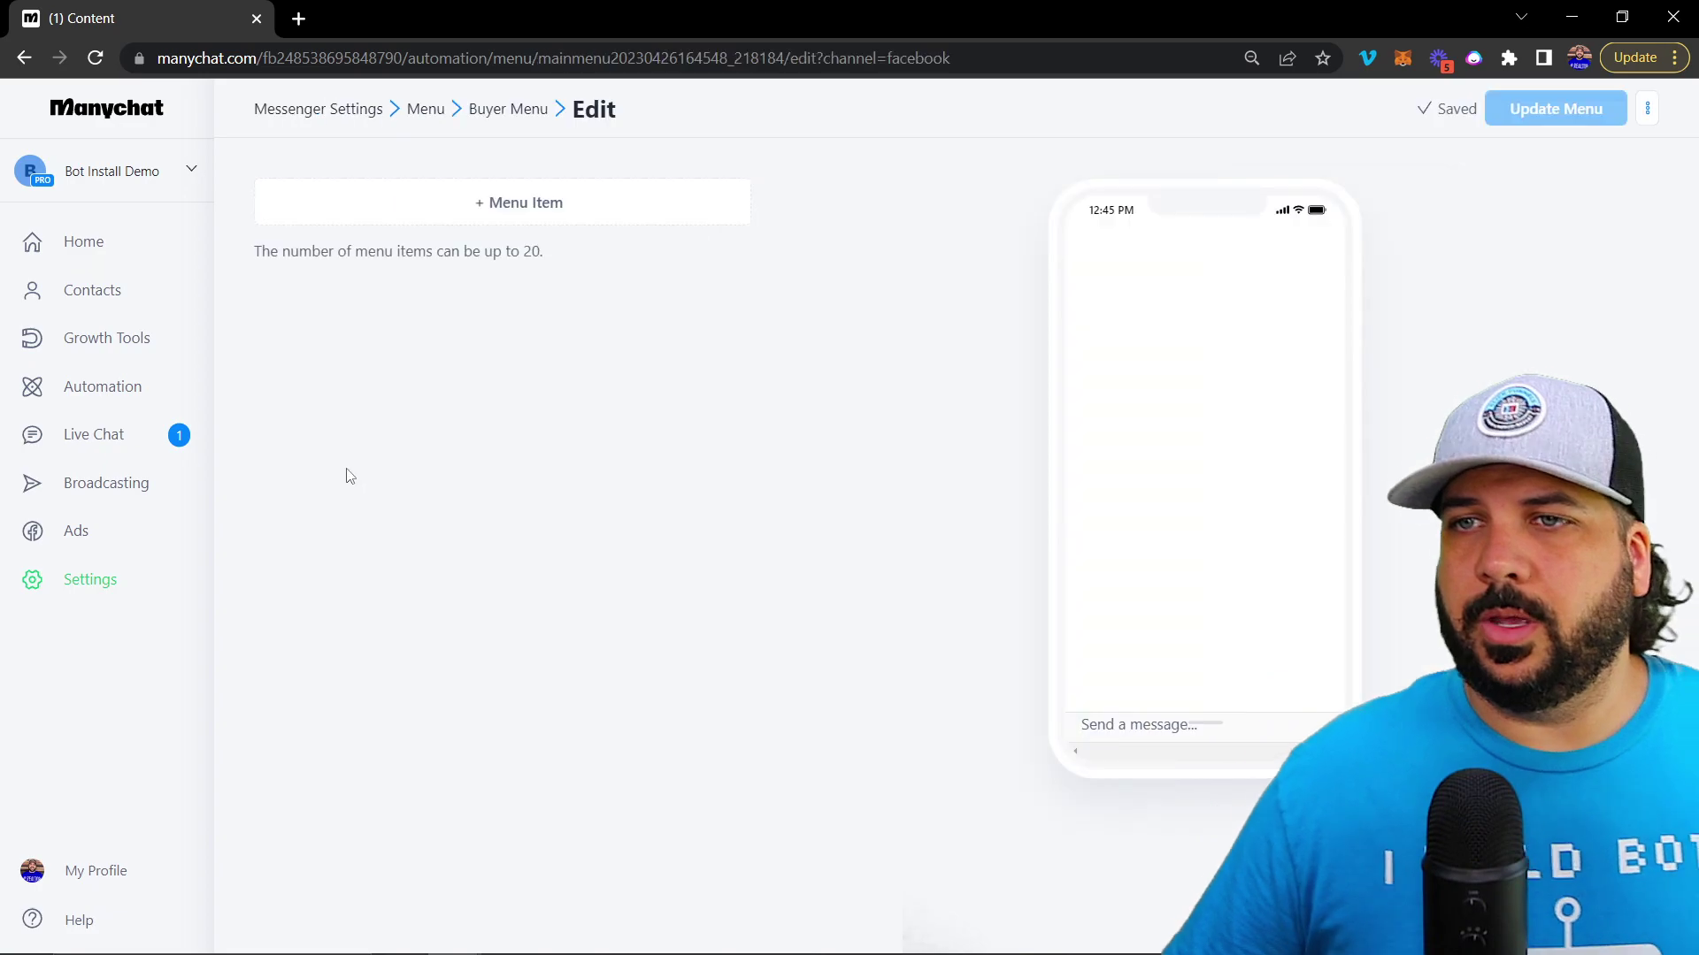
click(523, 206)
click(453, 202)
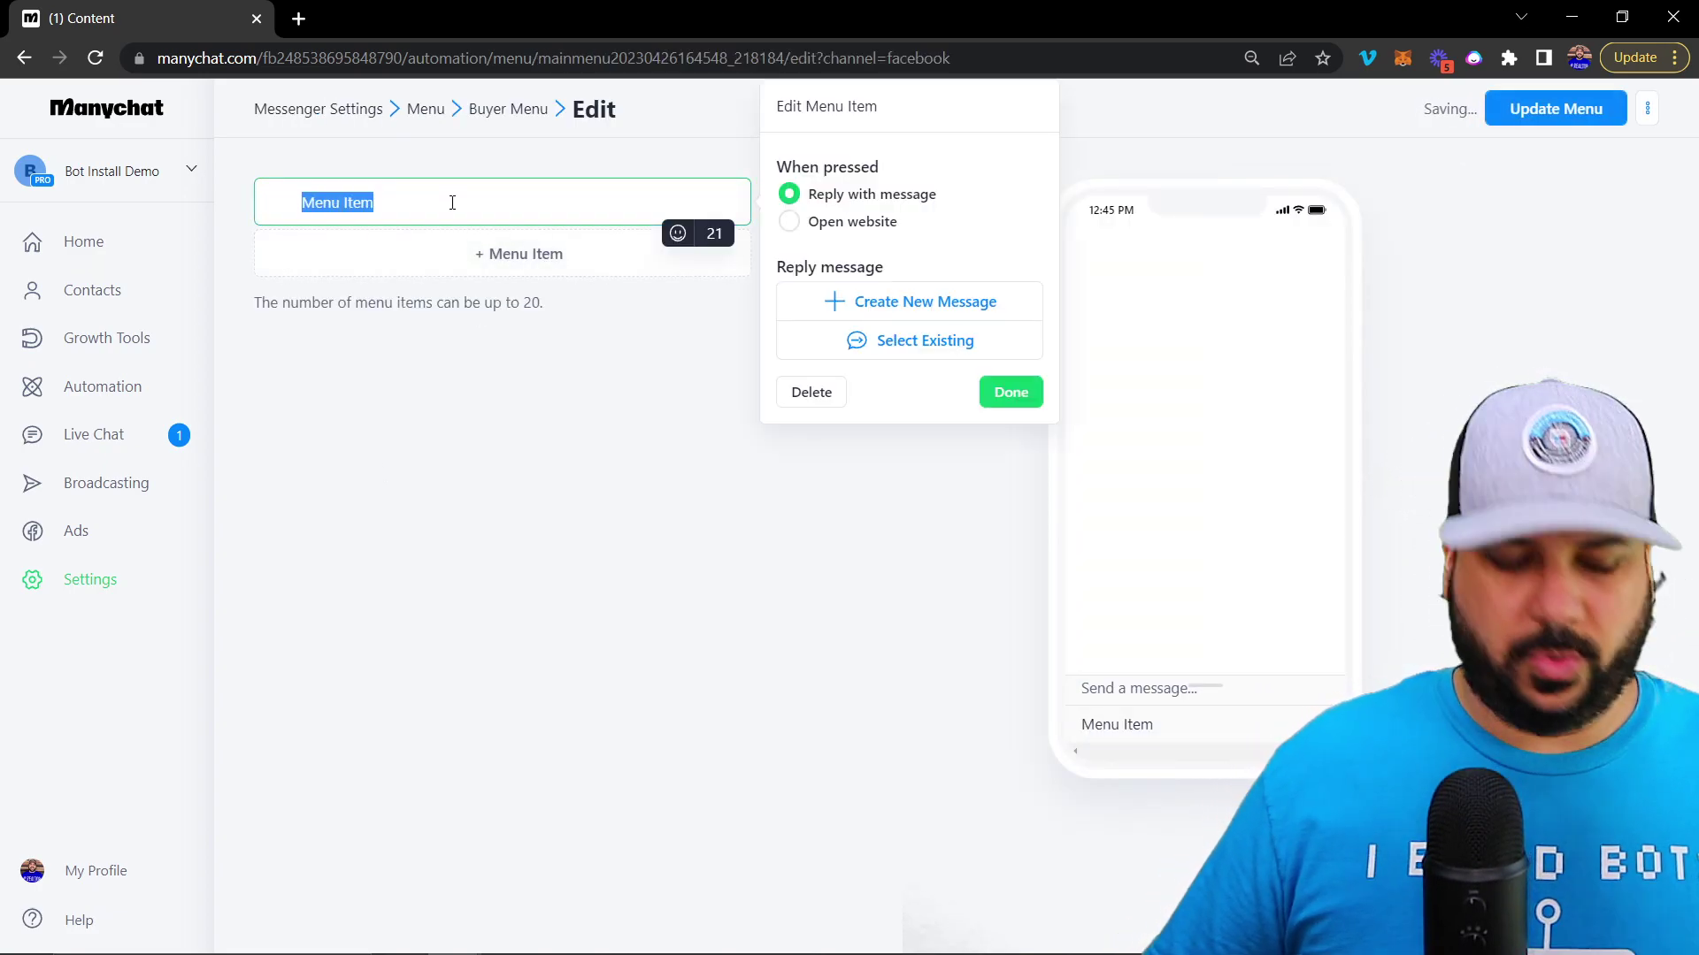
text(Buy a )
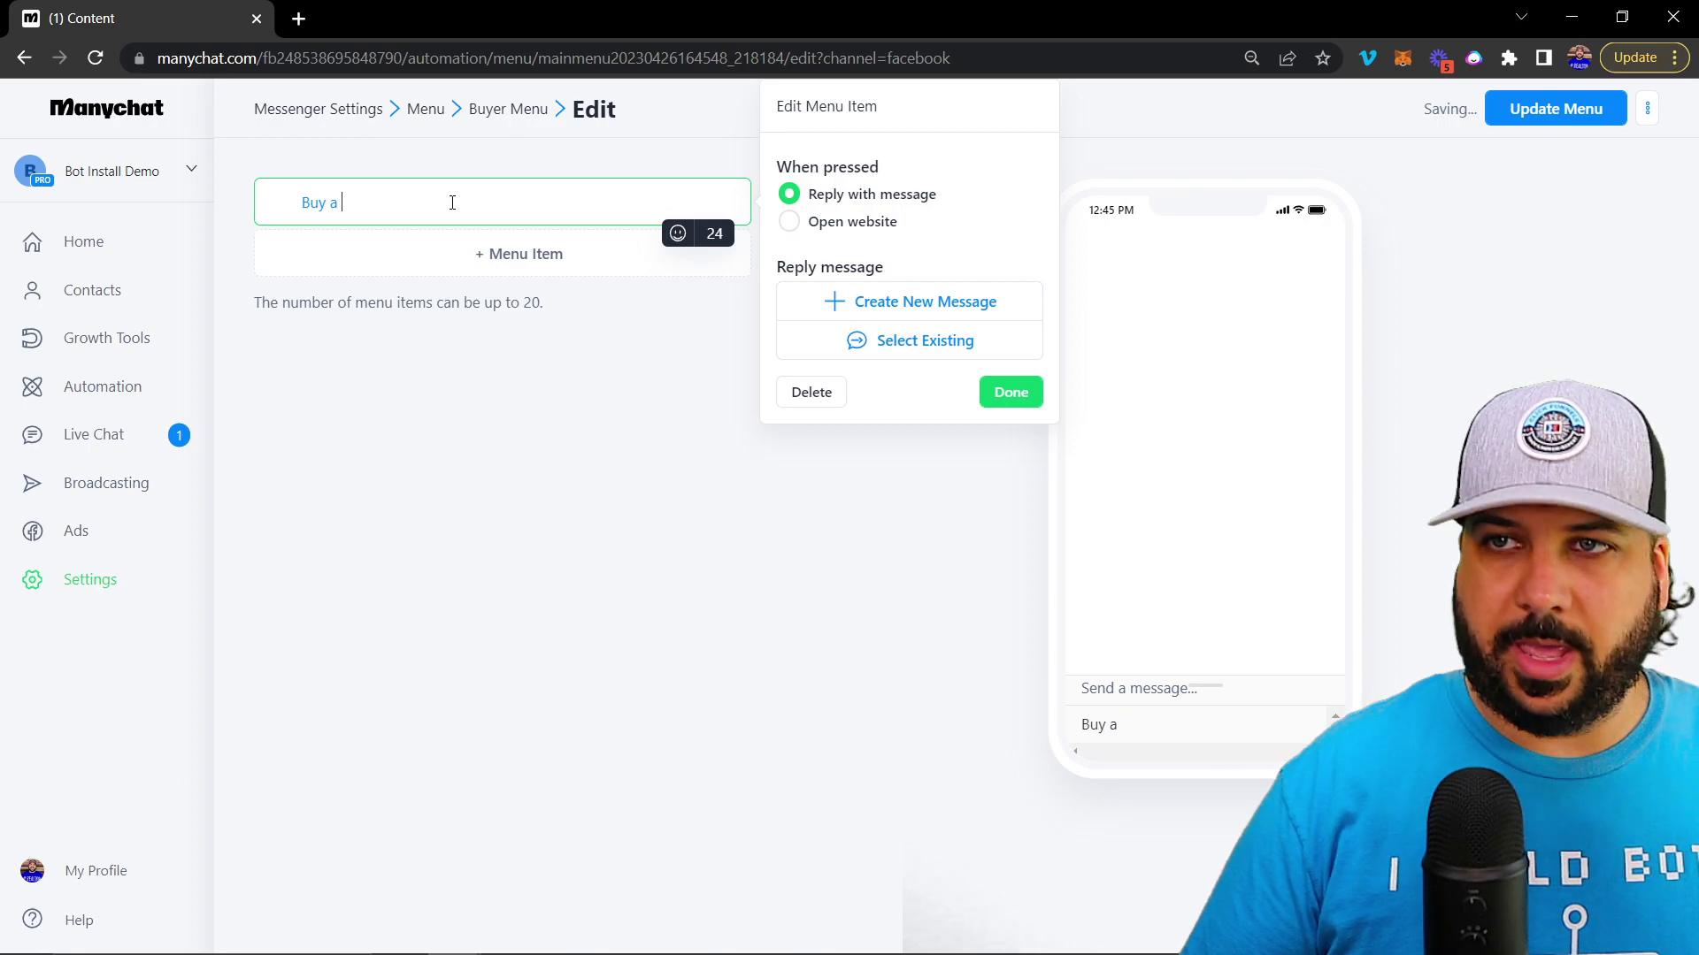
text(Home)
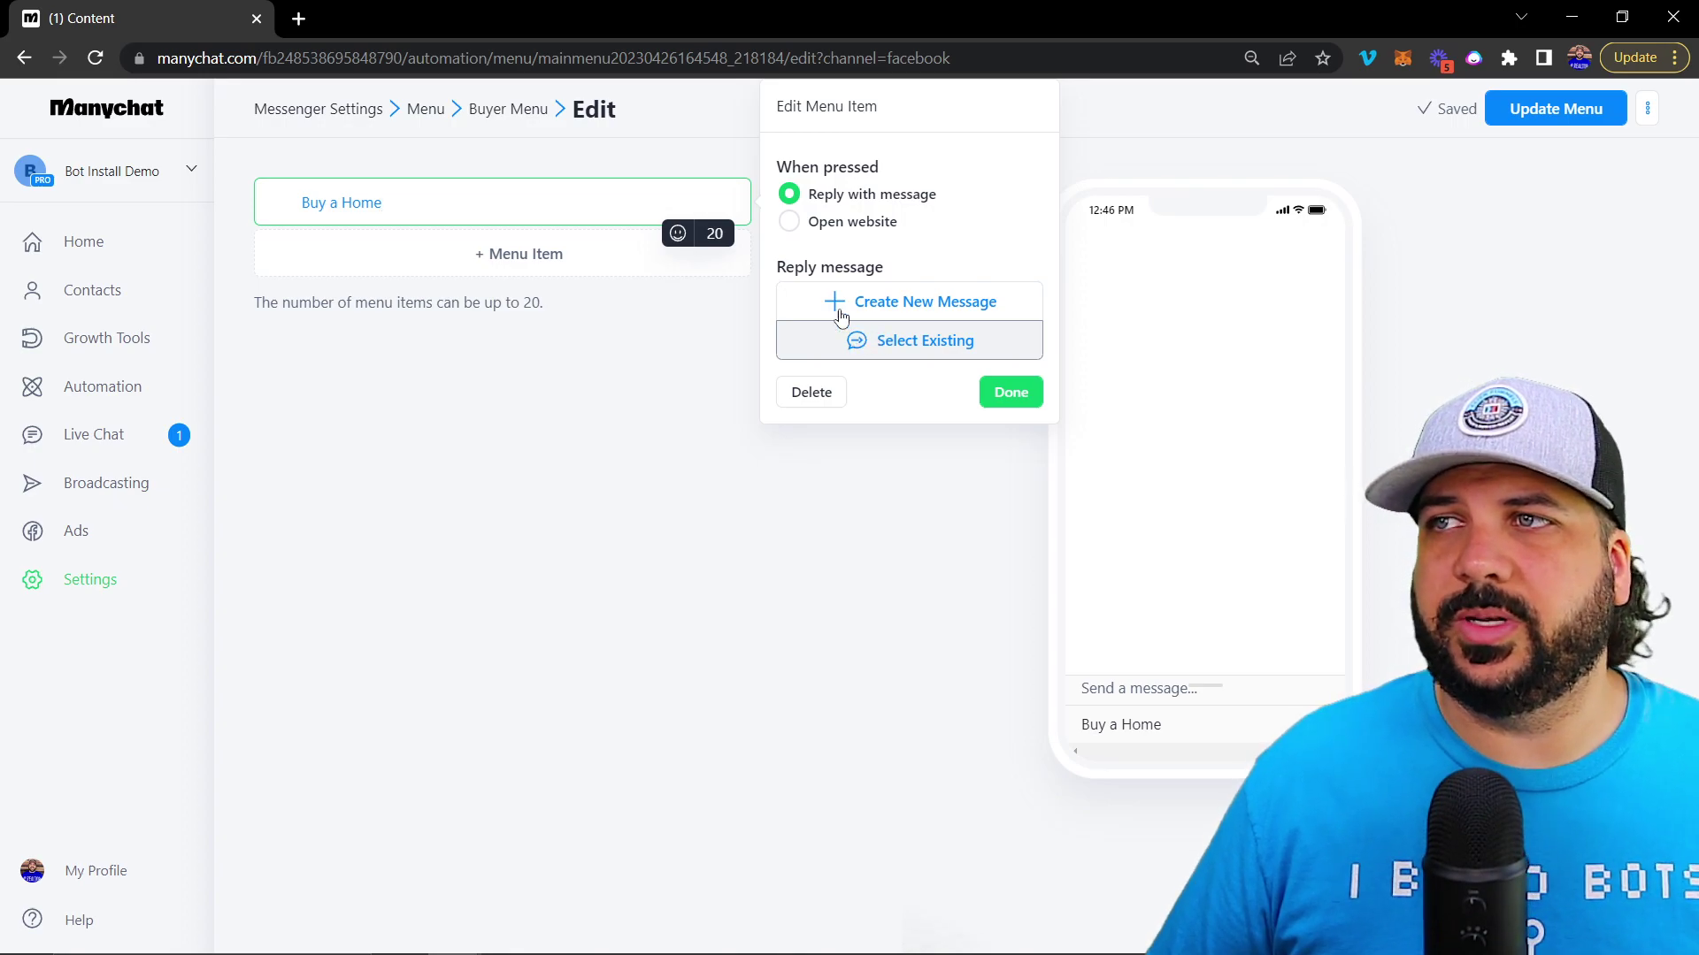
click(442, 261)
click(421, 254)
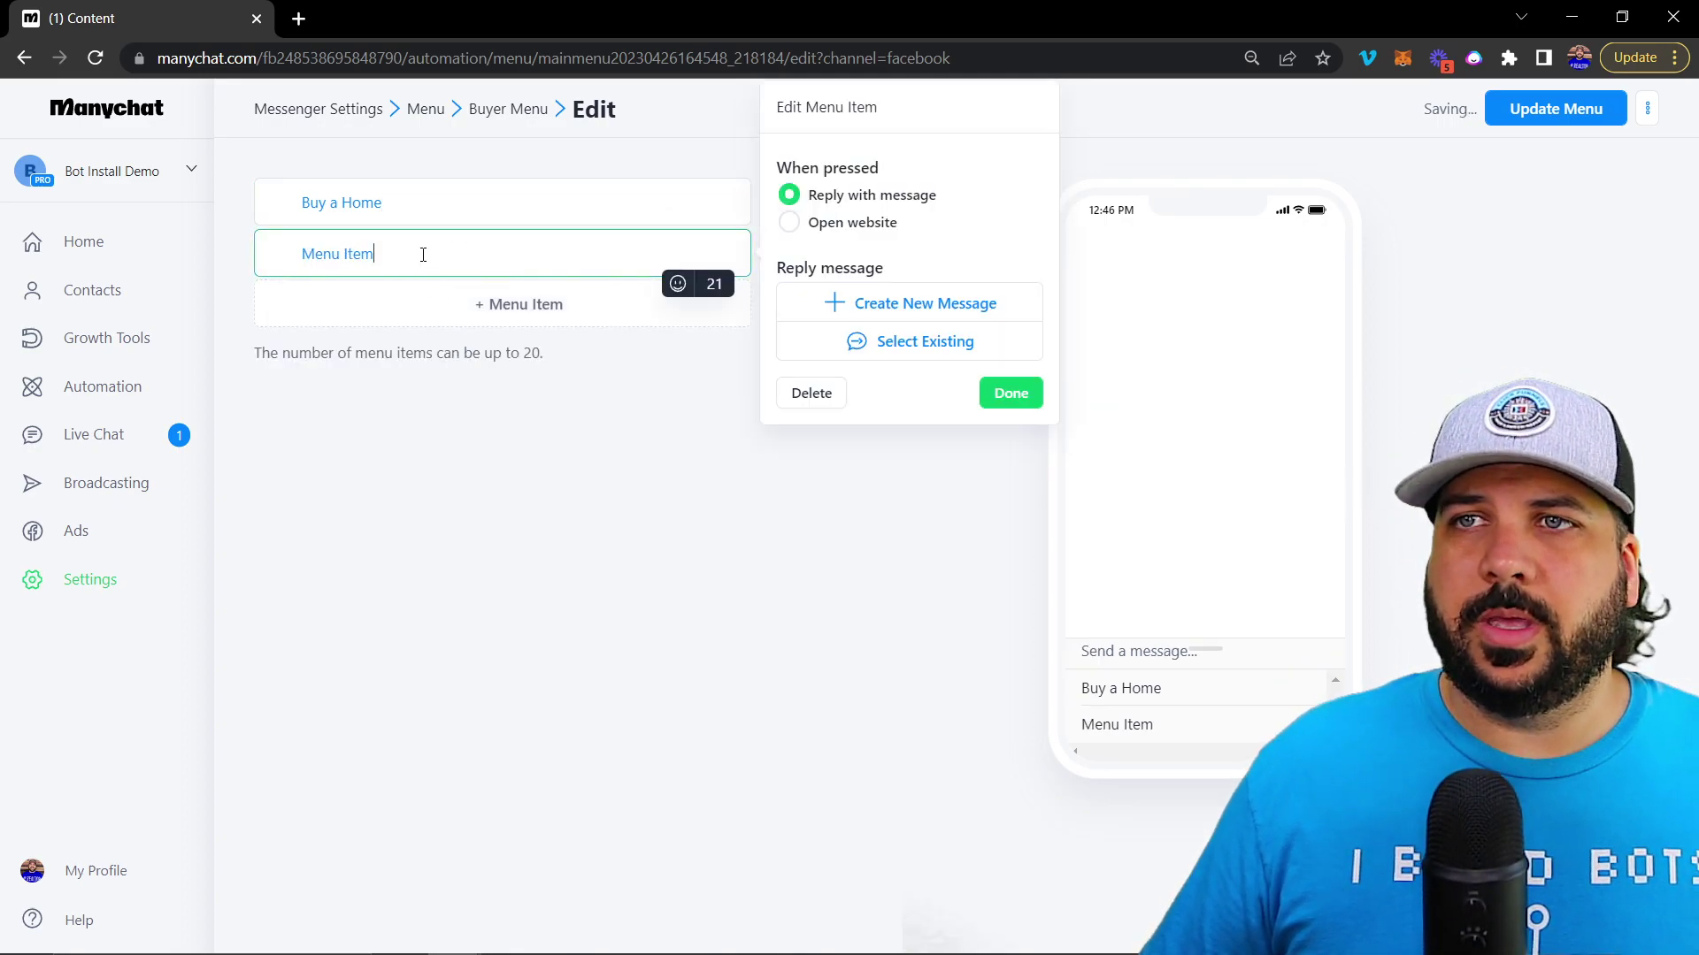
text(8)
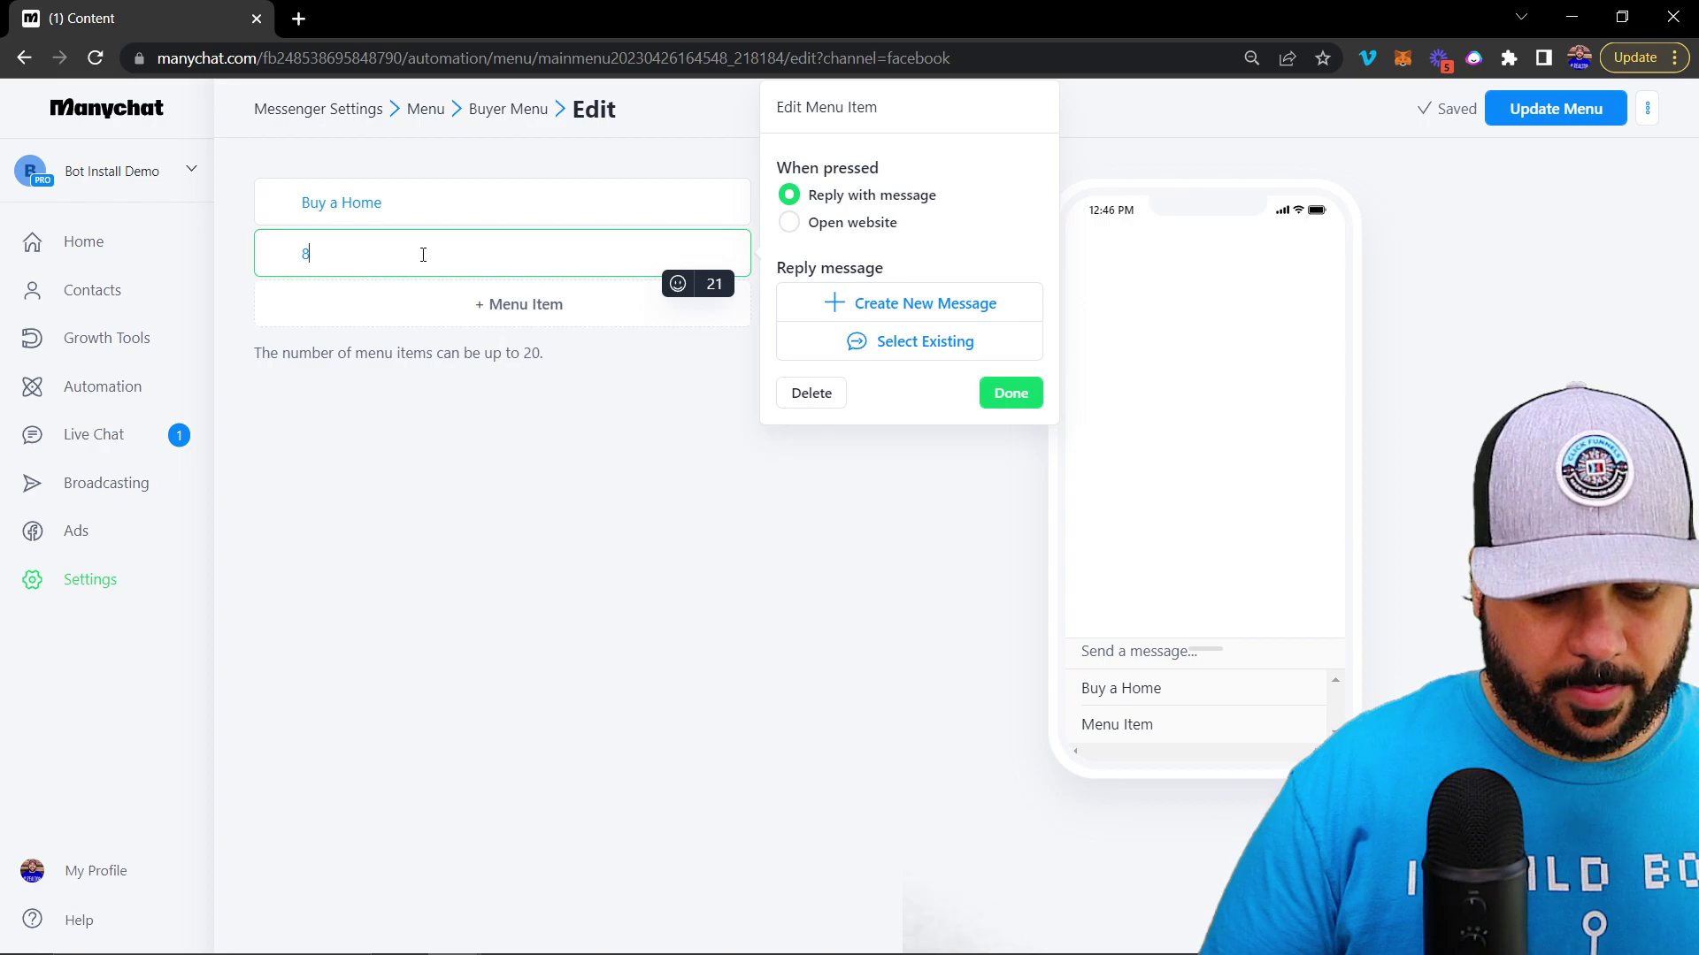
text( Steps T)
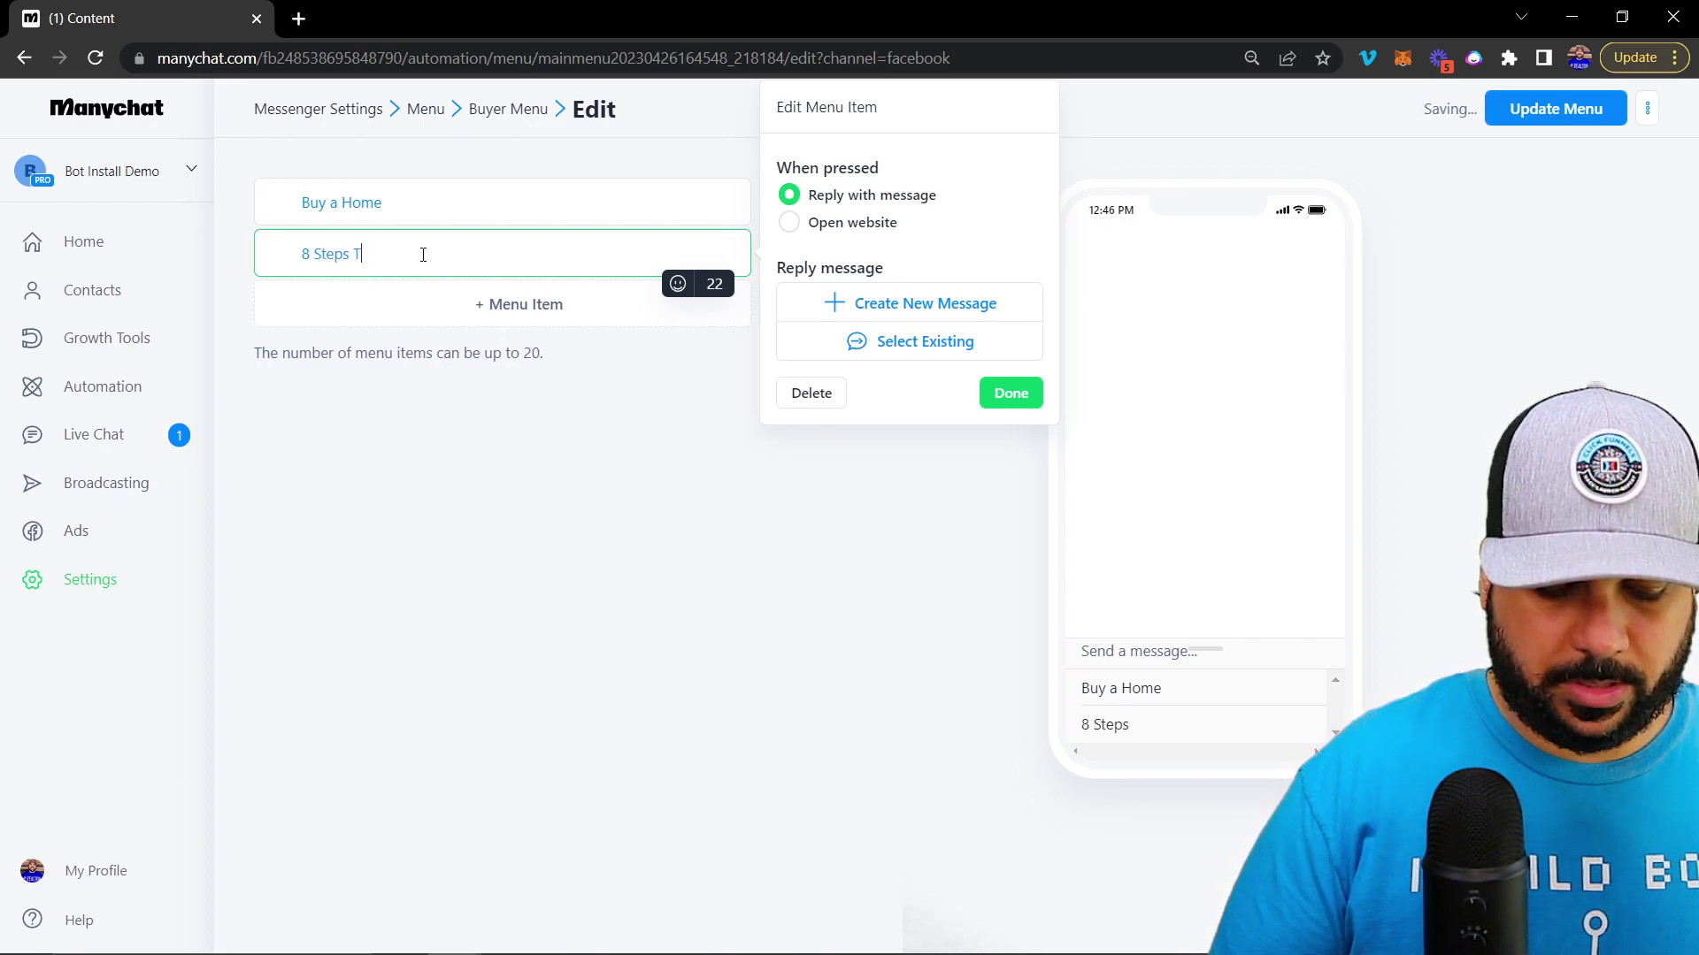
text(o Buying a )
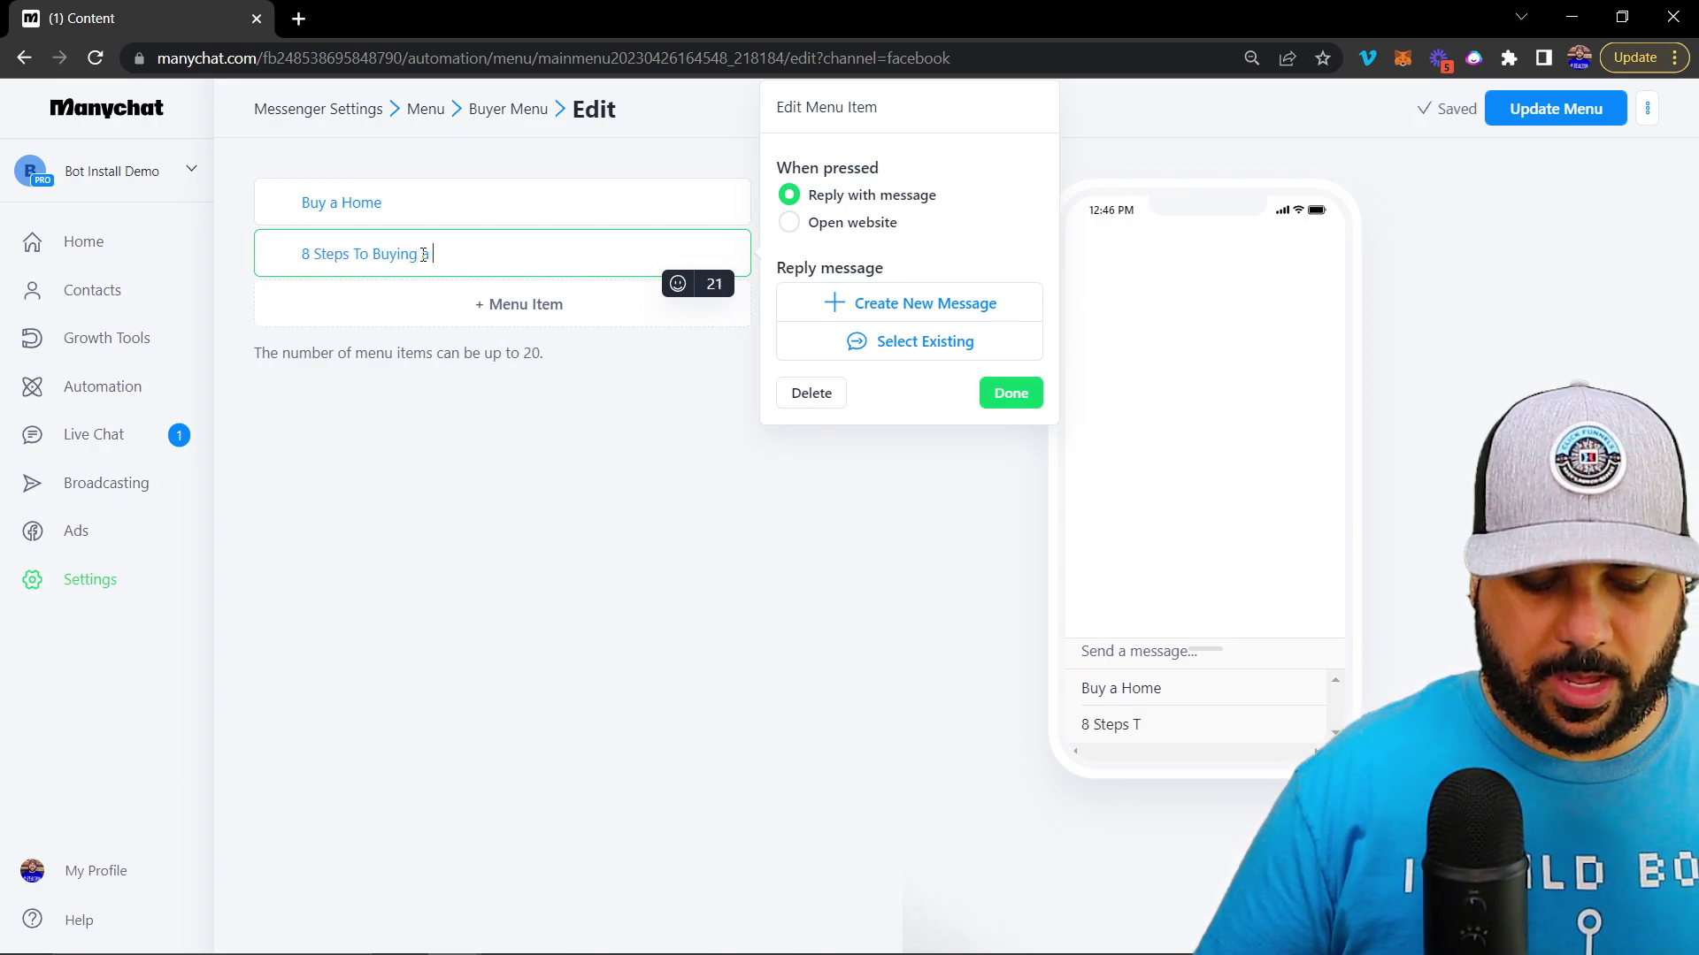
text(Home)
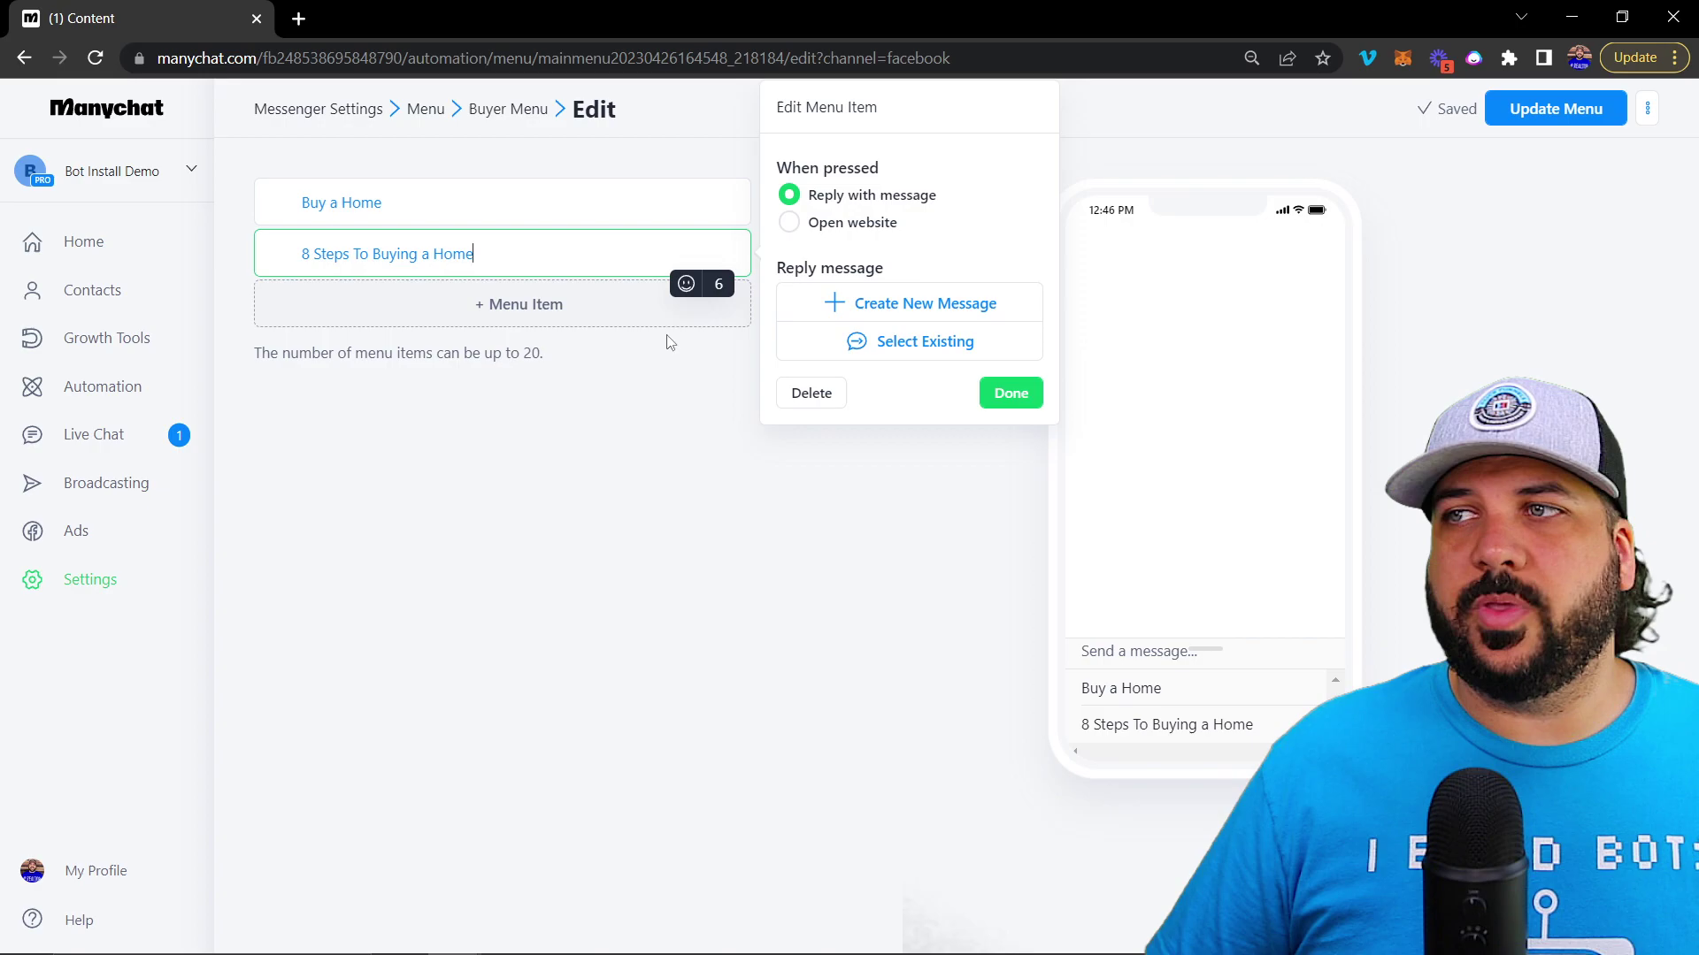
Set the 8 Steps To Buying a Home item to reply with the 8 Steps To First Home flow
click(923, 345)
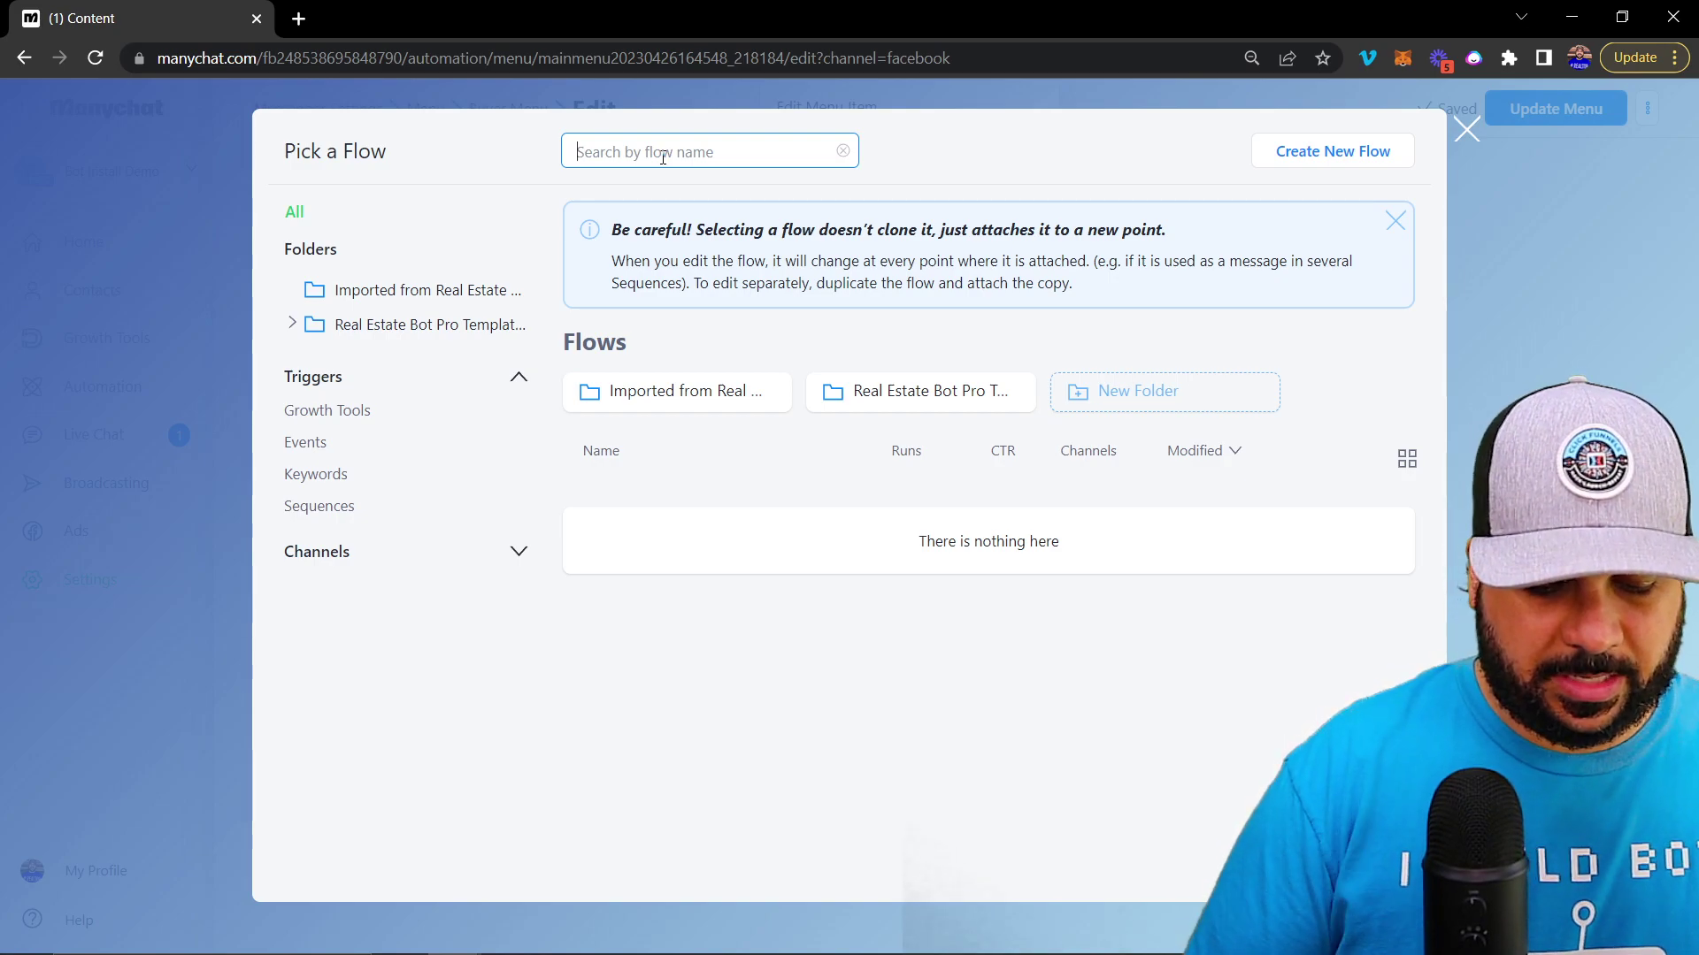
text(8 step)
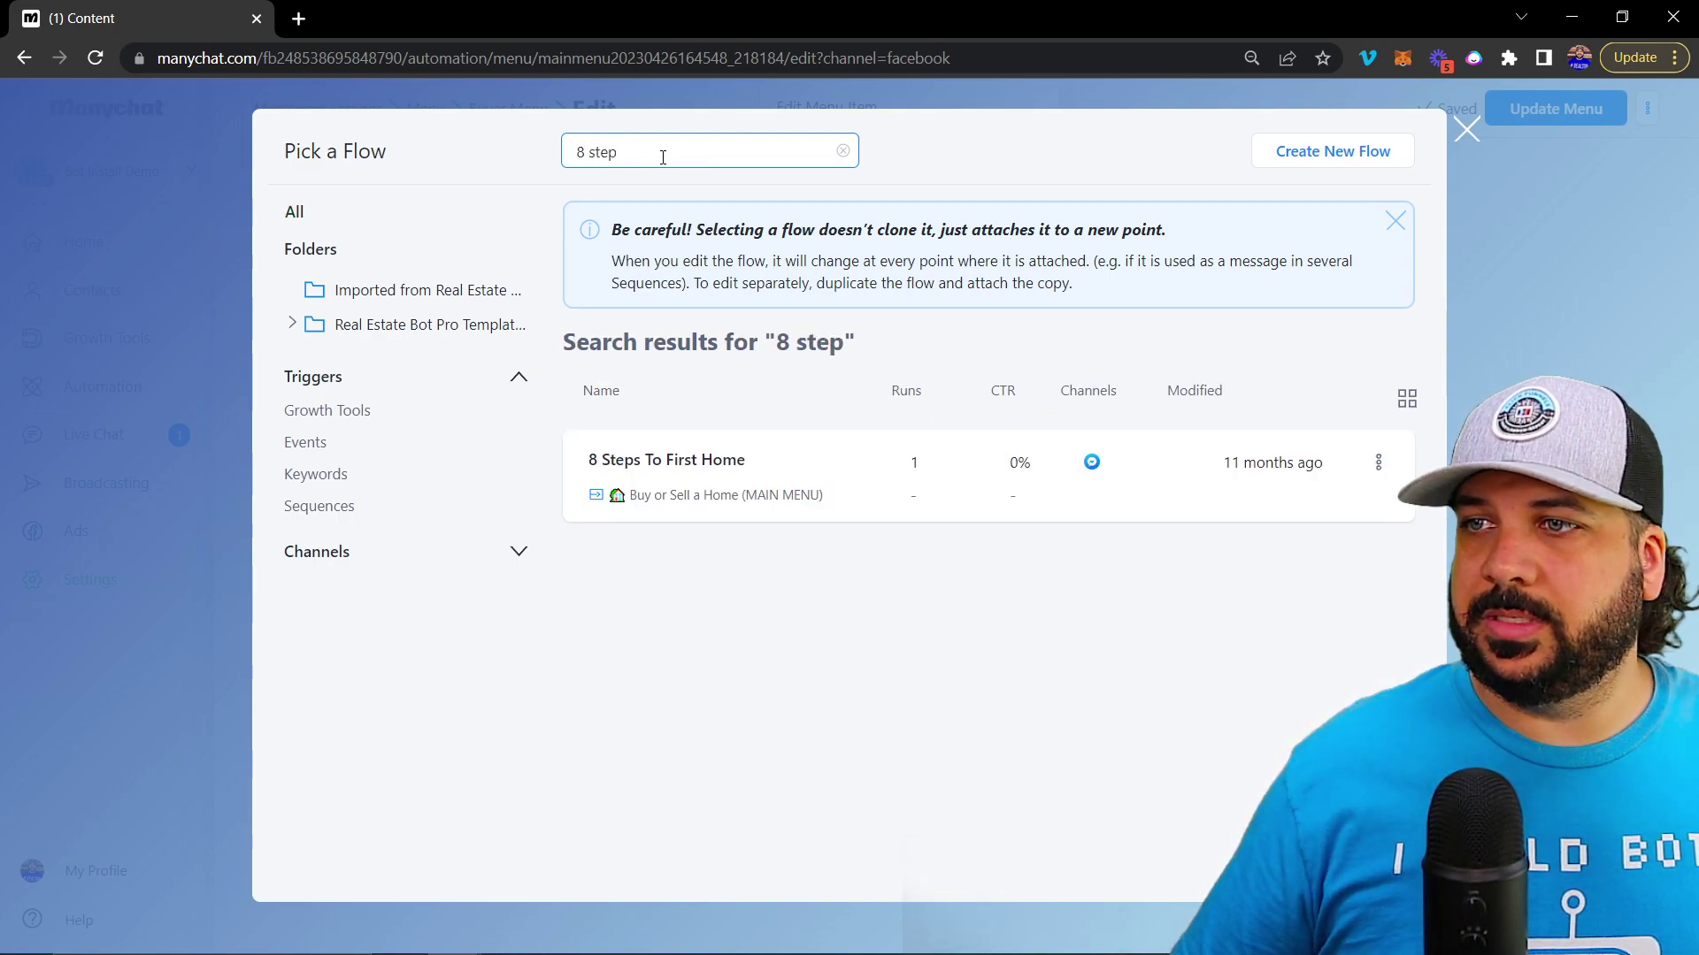
click(686, 467)
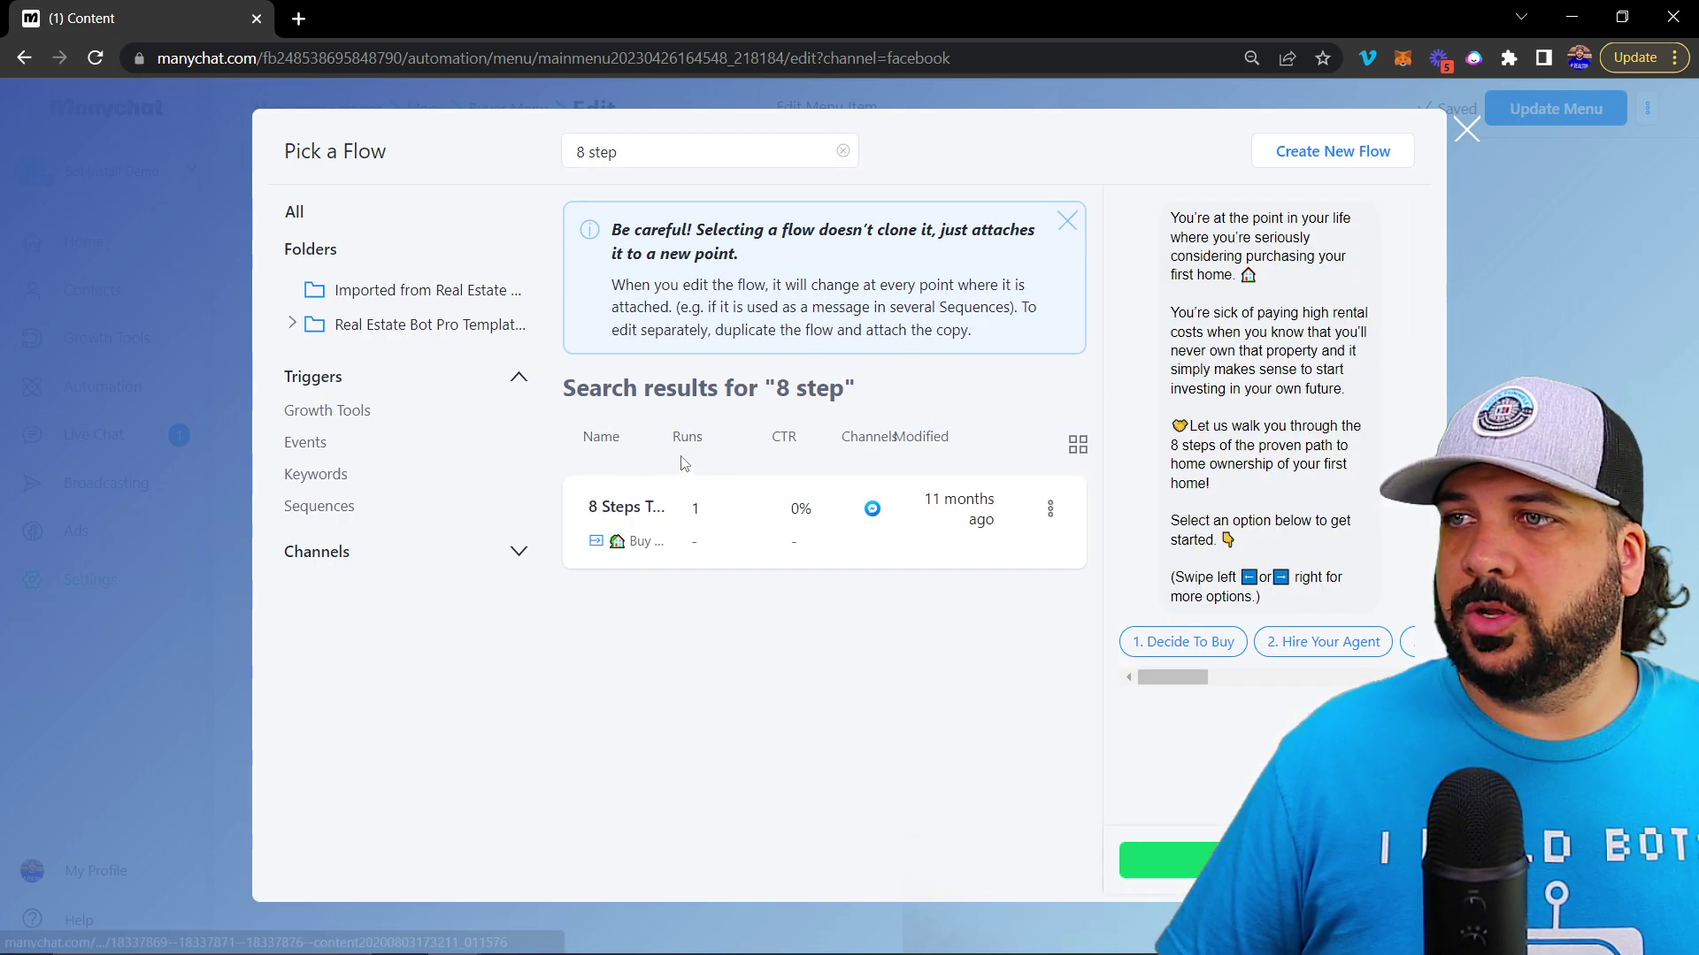
click(1239, 859)
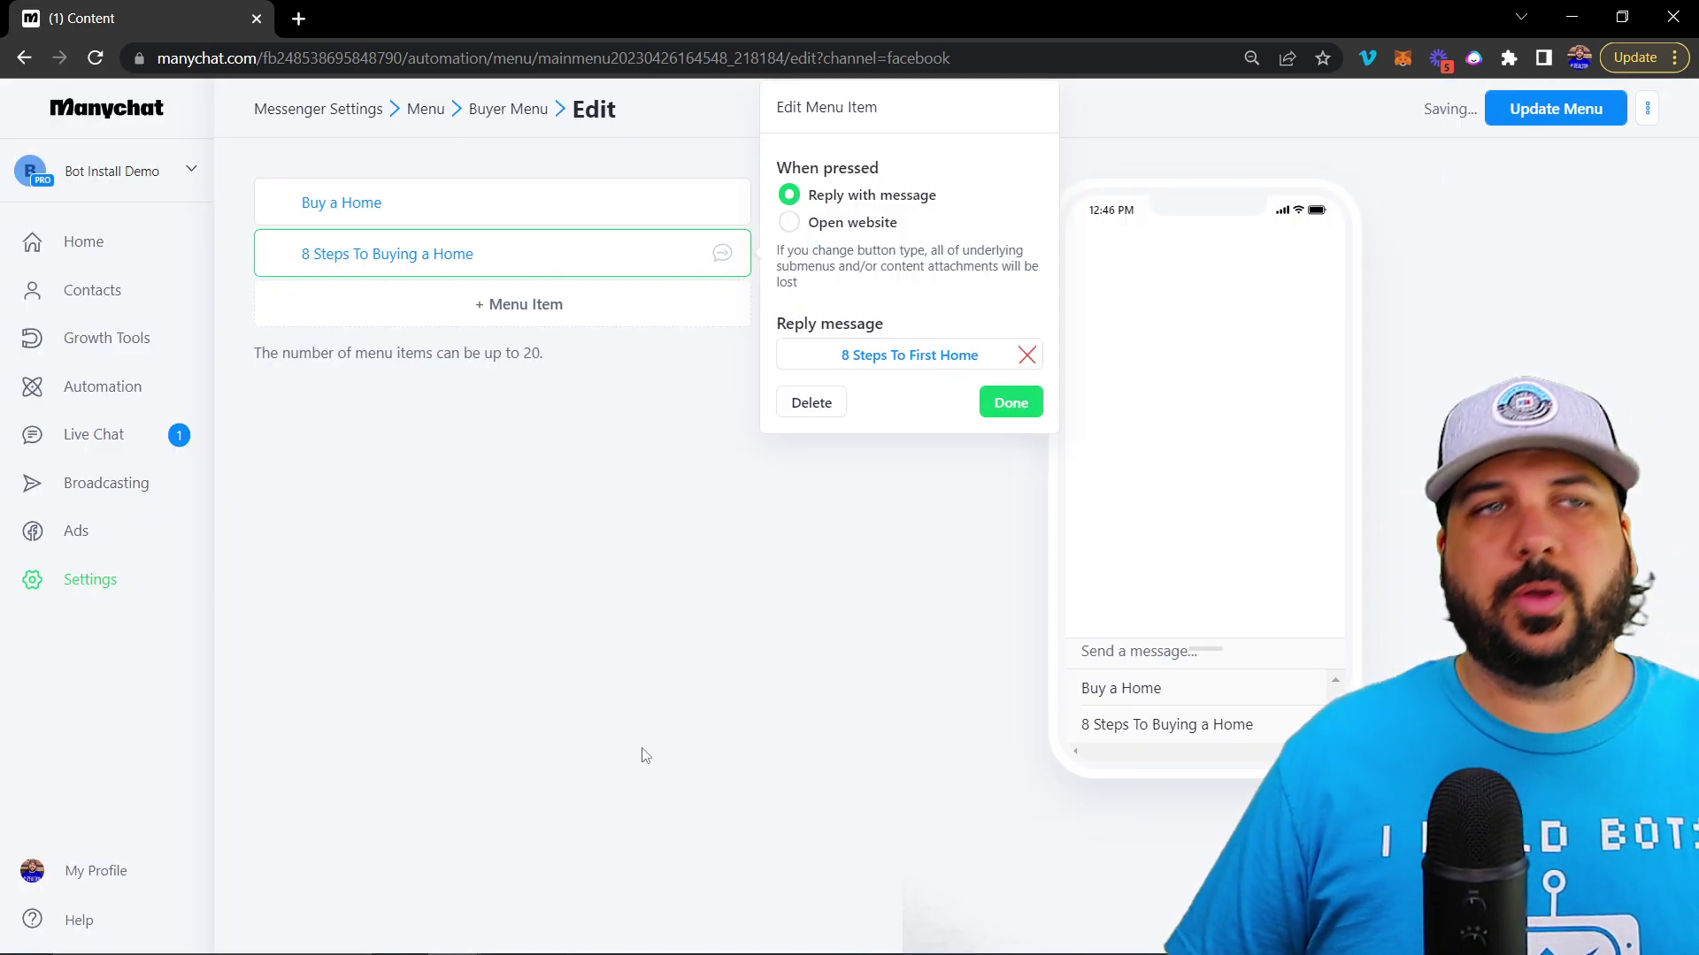
click(991, 405)
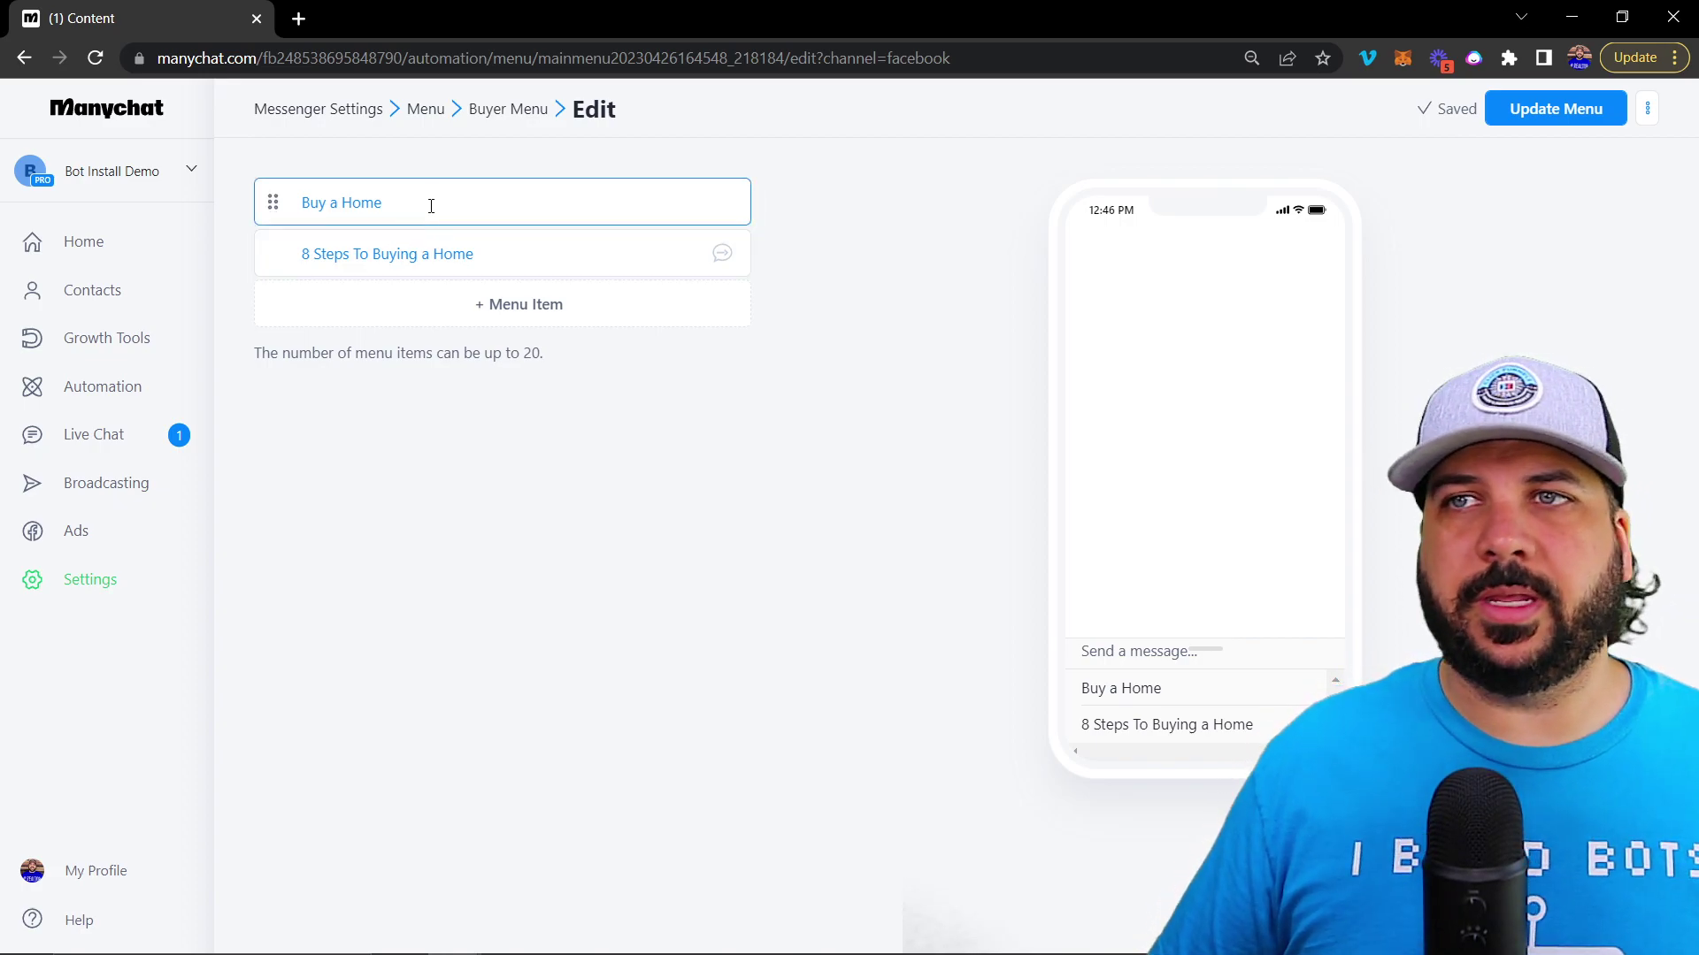
Set the Buy a Home item to reply with Home Buyer Question Flow
click(563, 208)
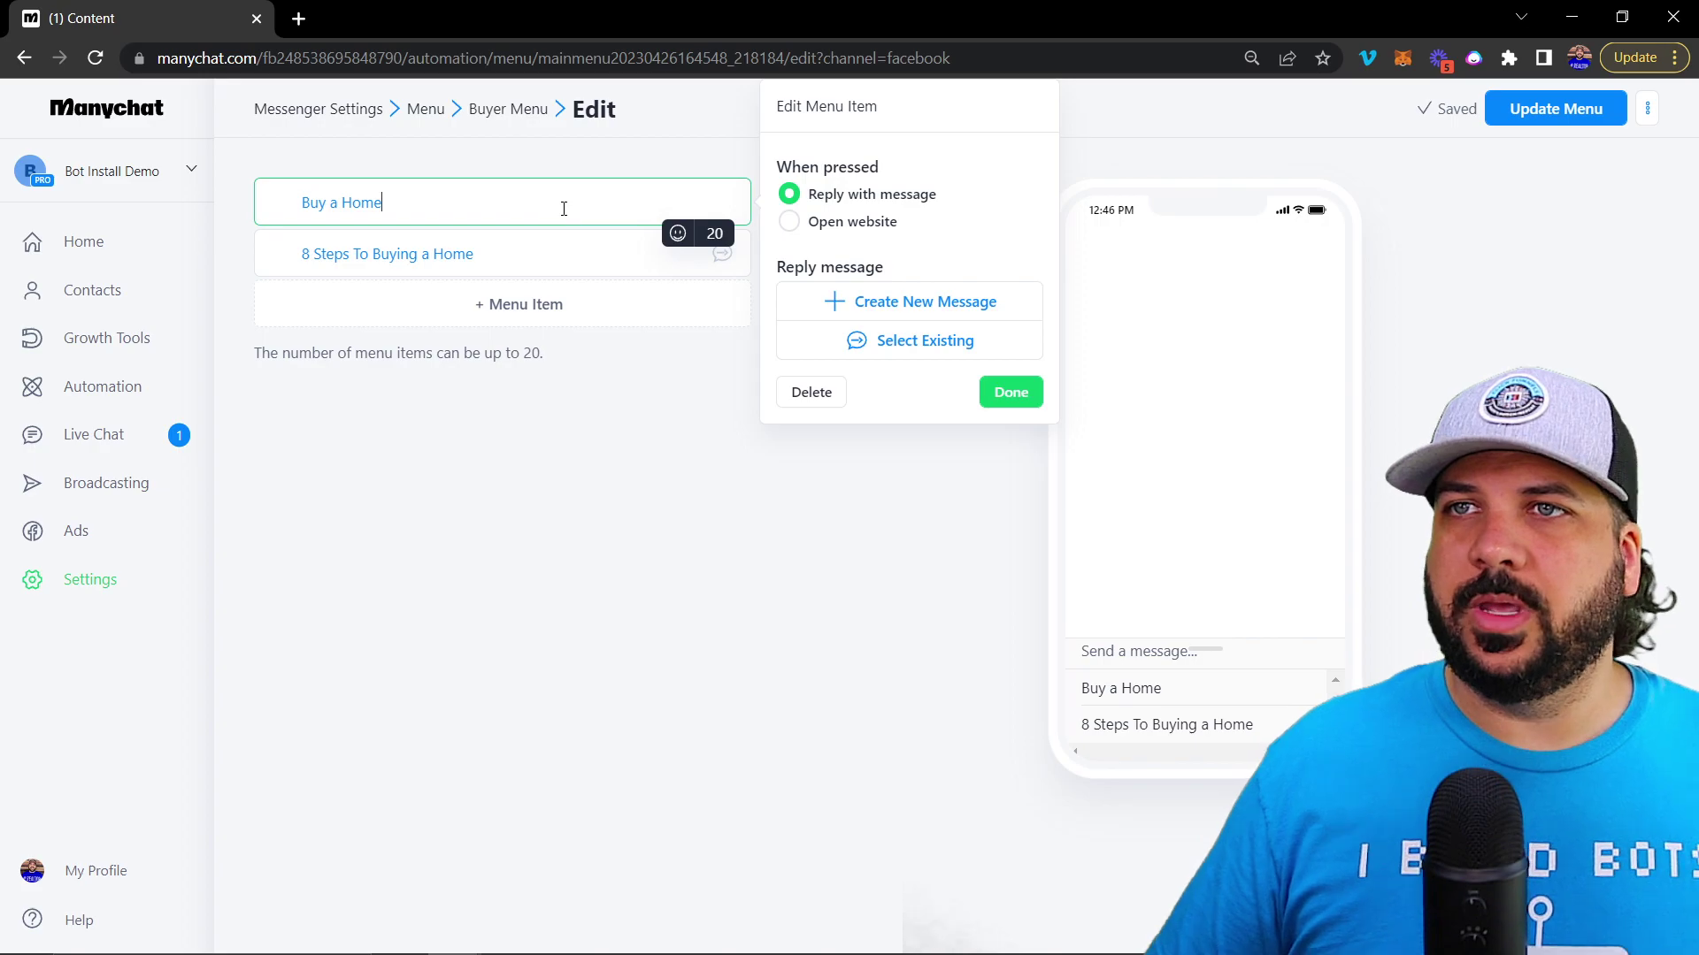
click(918, 354)
text(home buyer)
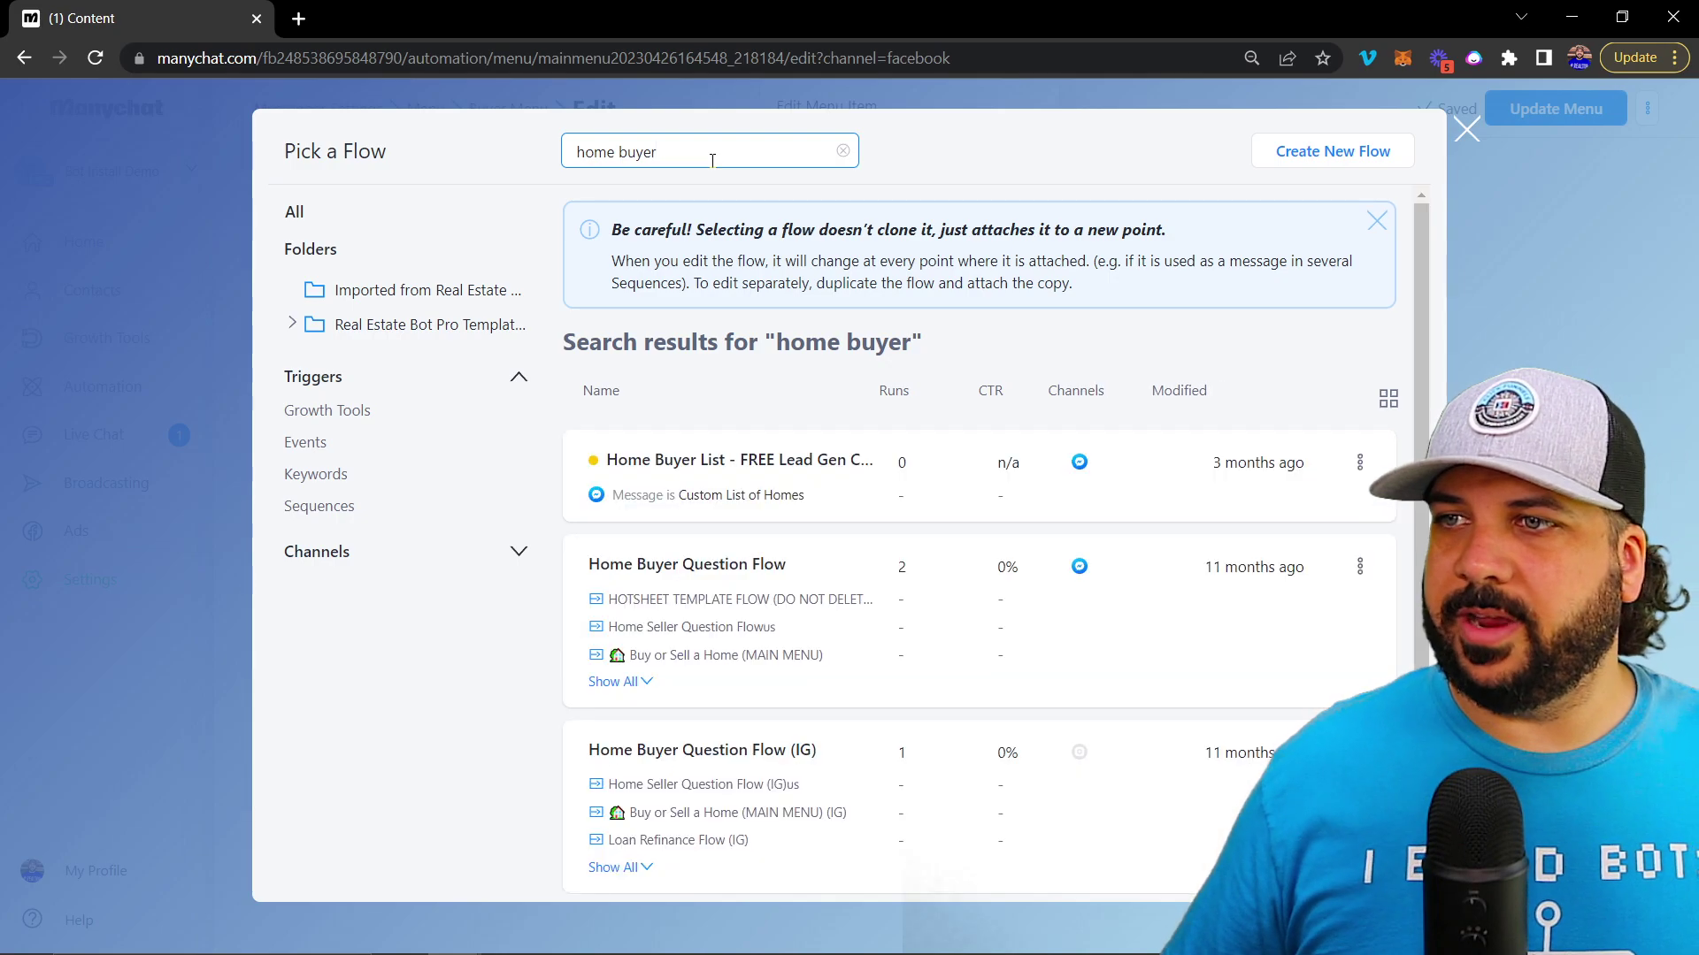
click(735, 584)
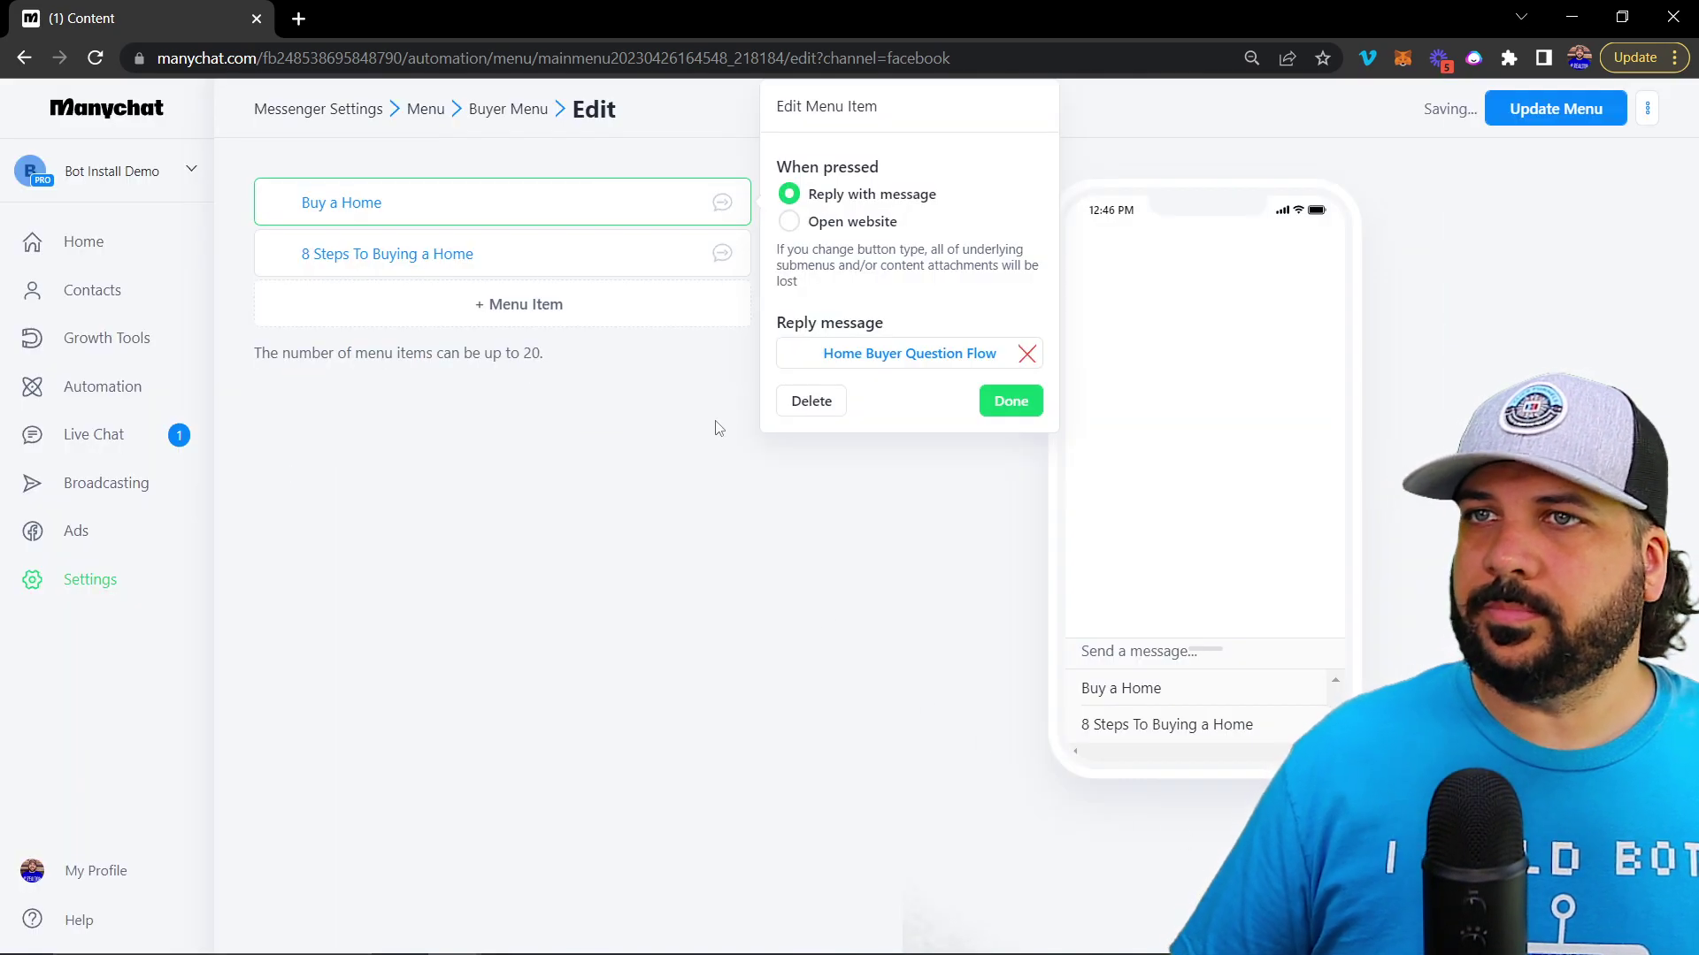
click(1002, 409)
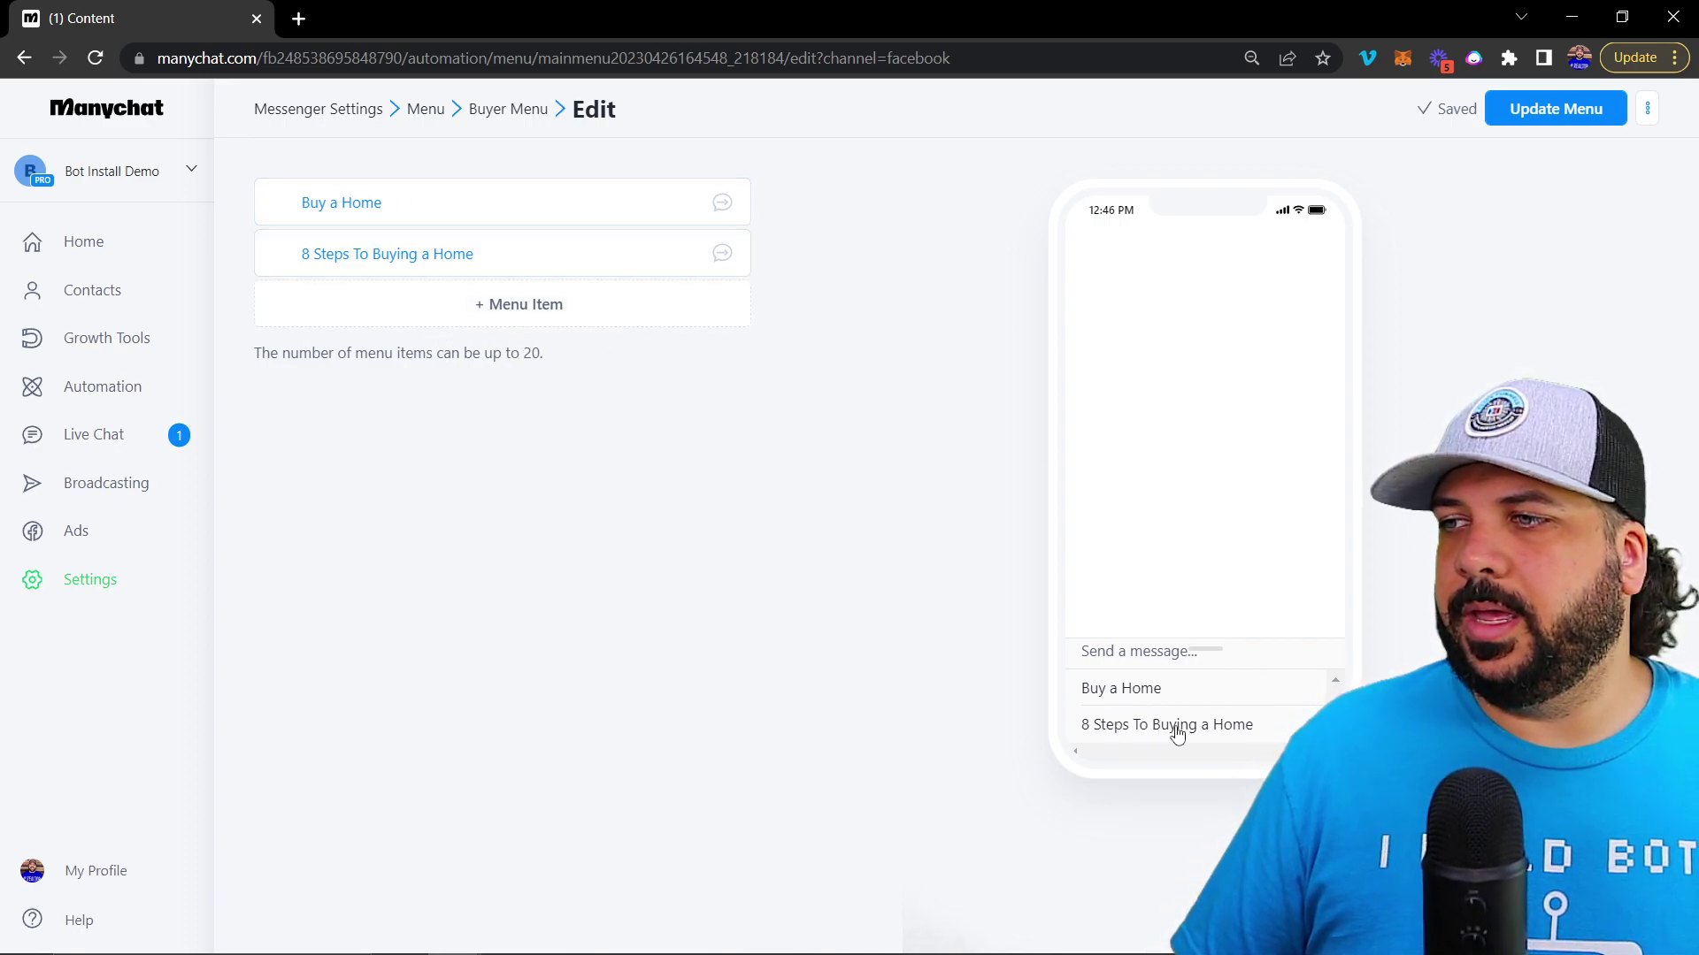
Publish the Buyer Menu changes and start a new rule under Automation Rules
click(1511, 122)
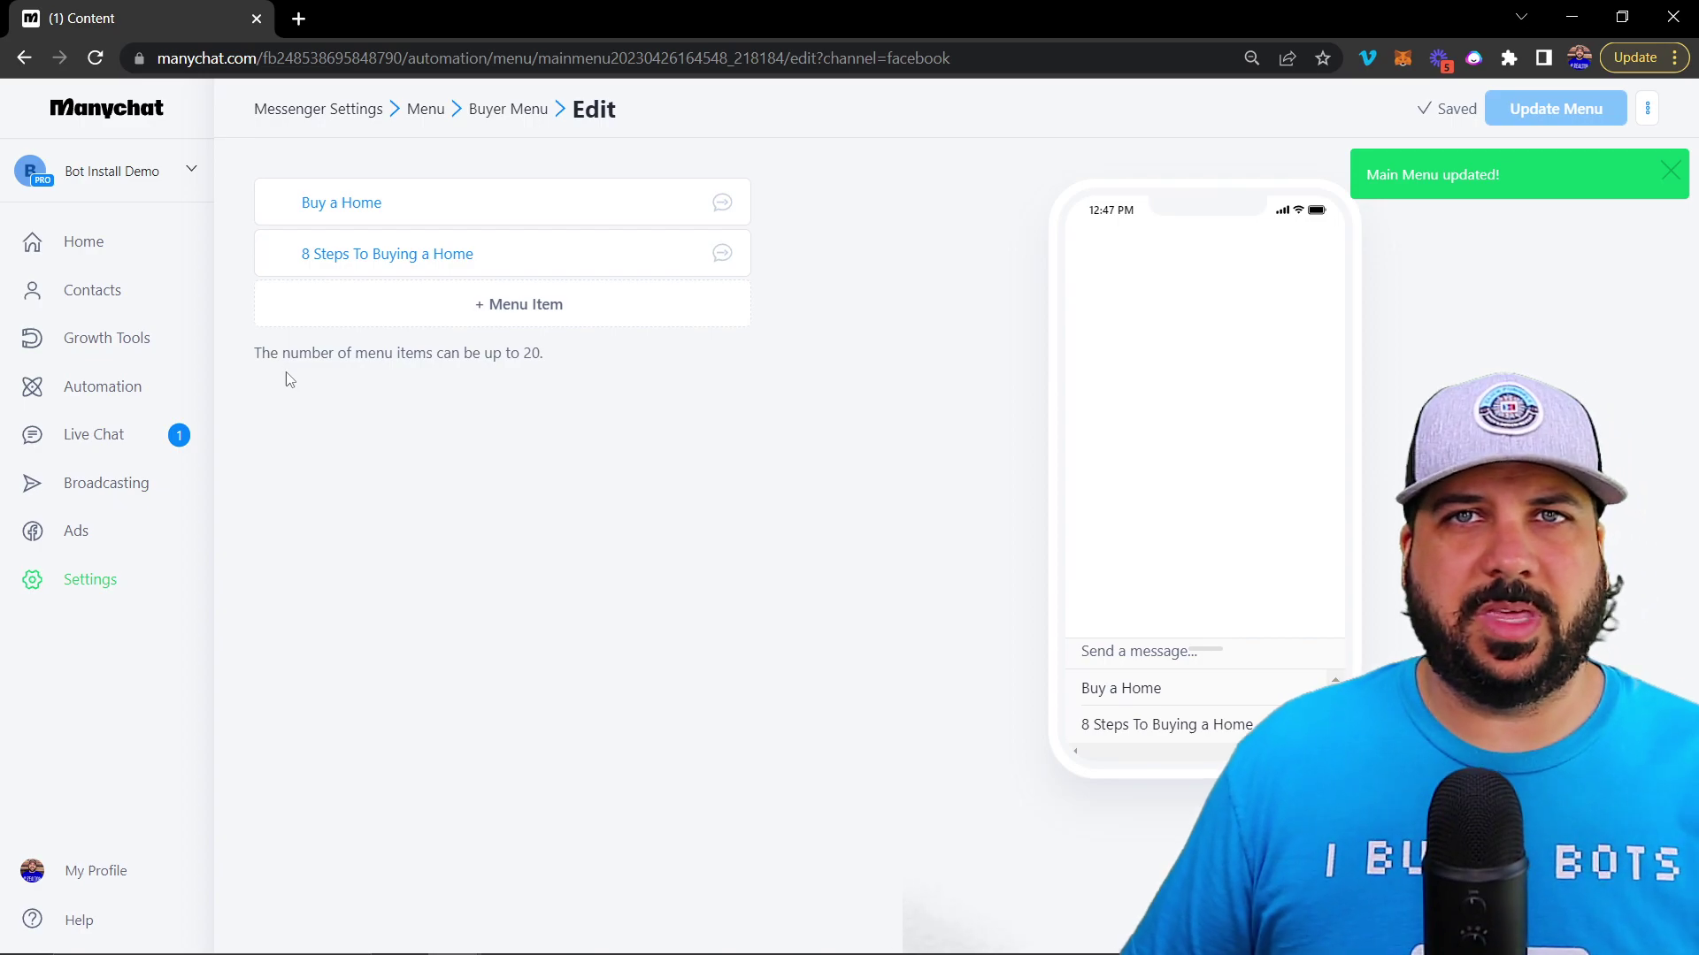
click(98, 387)
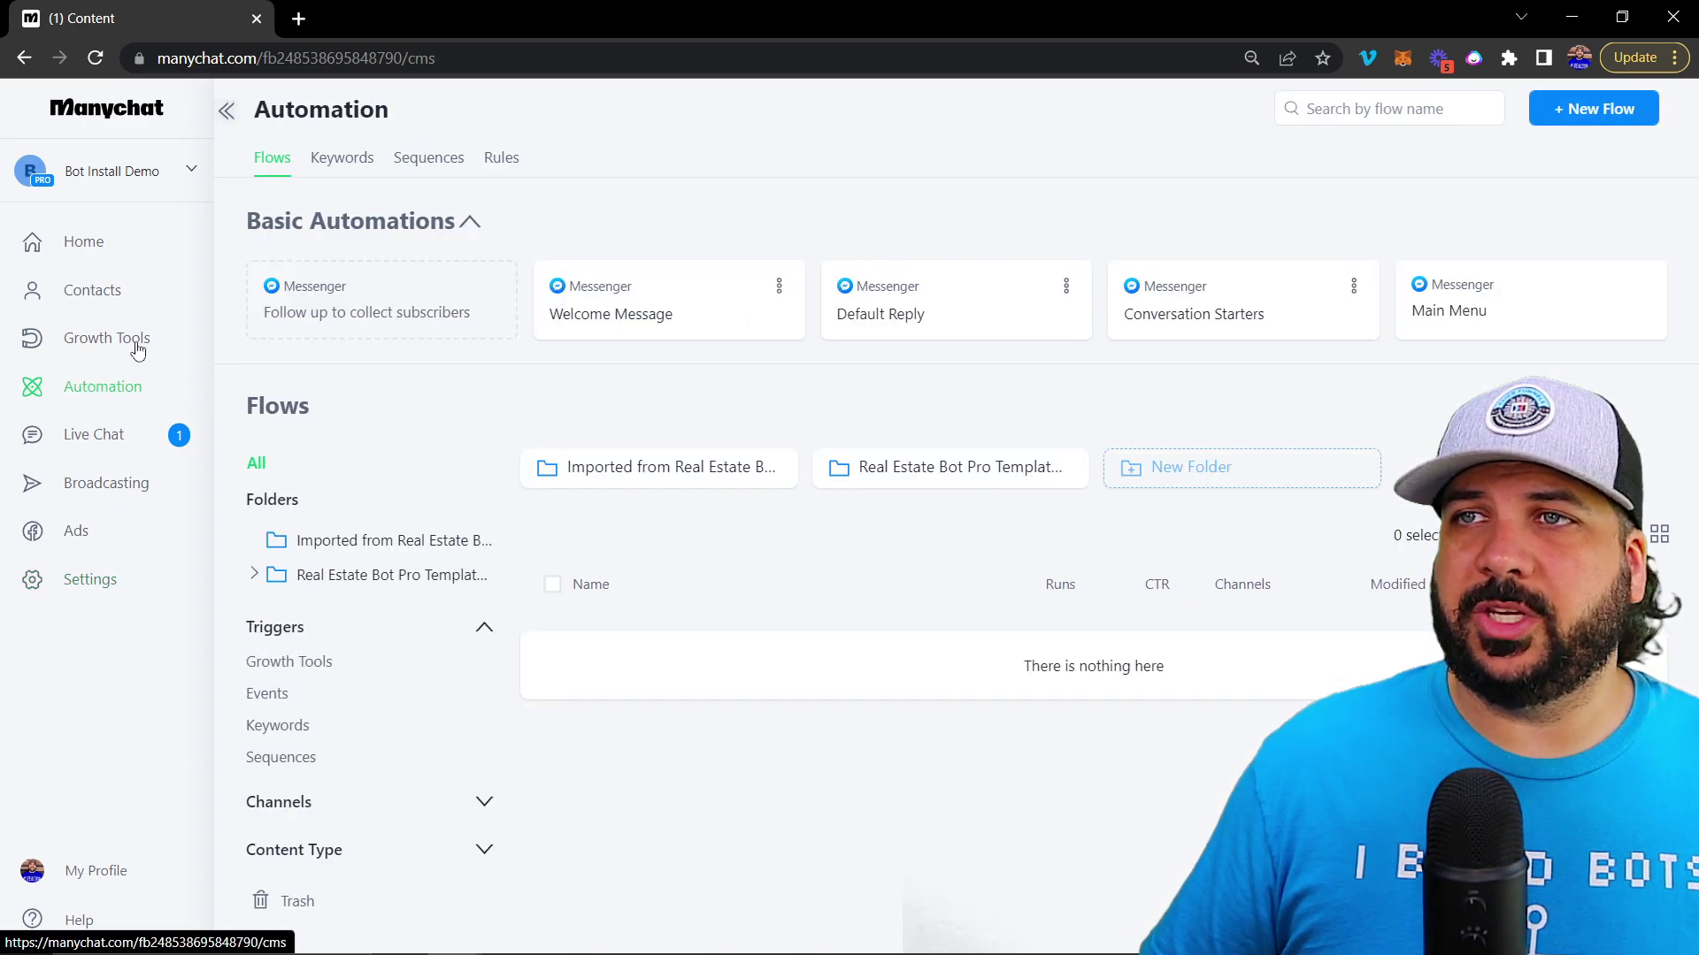
click(499, 159)
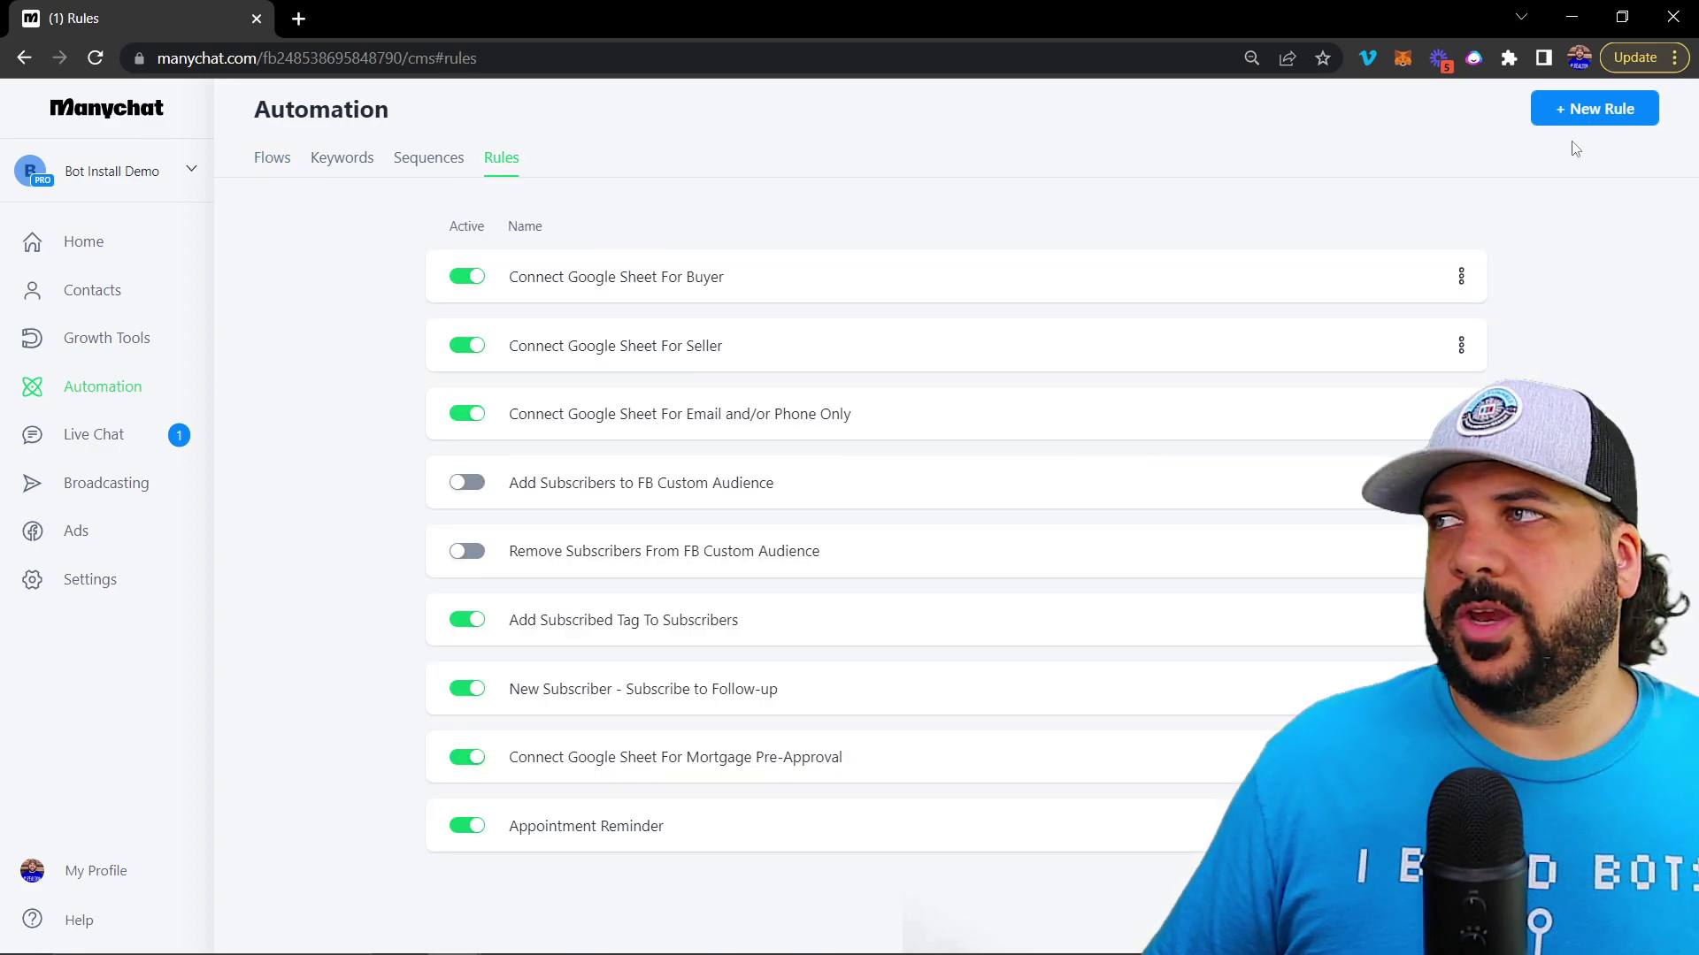
click(1597, 110)
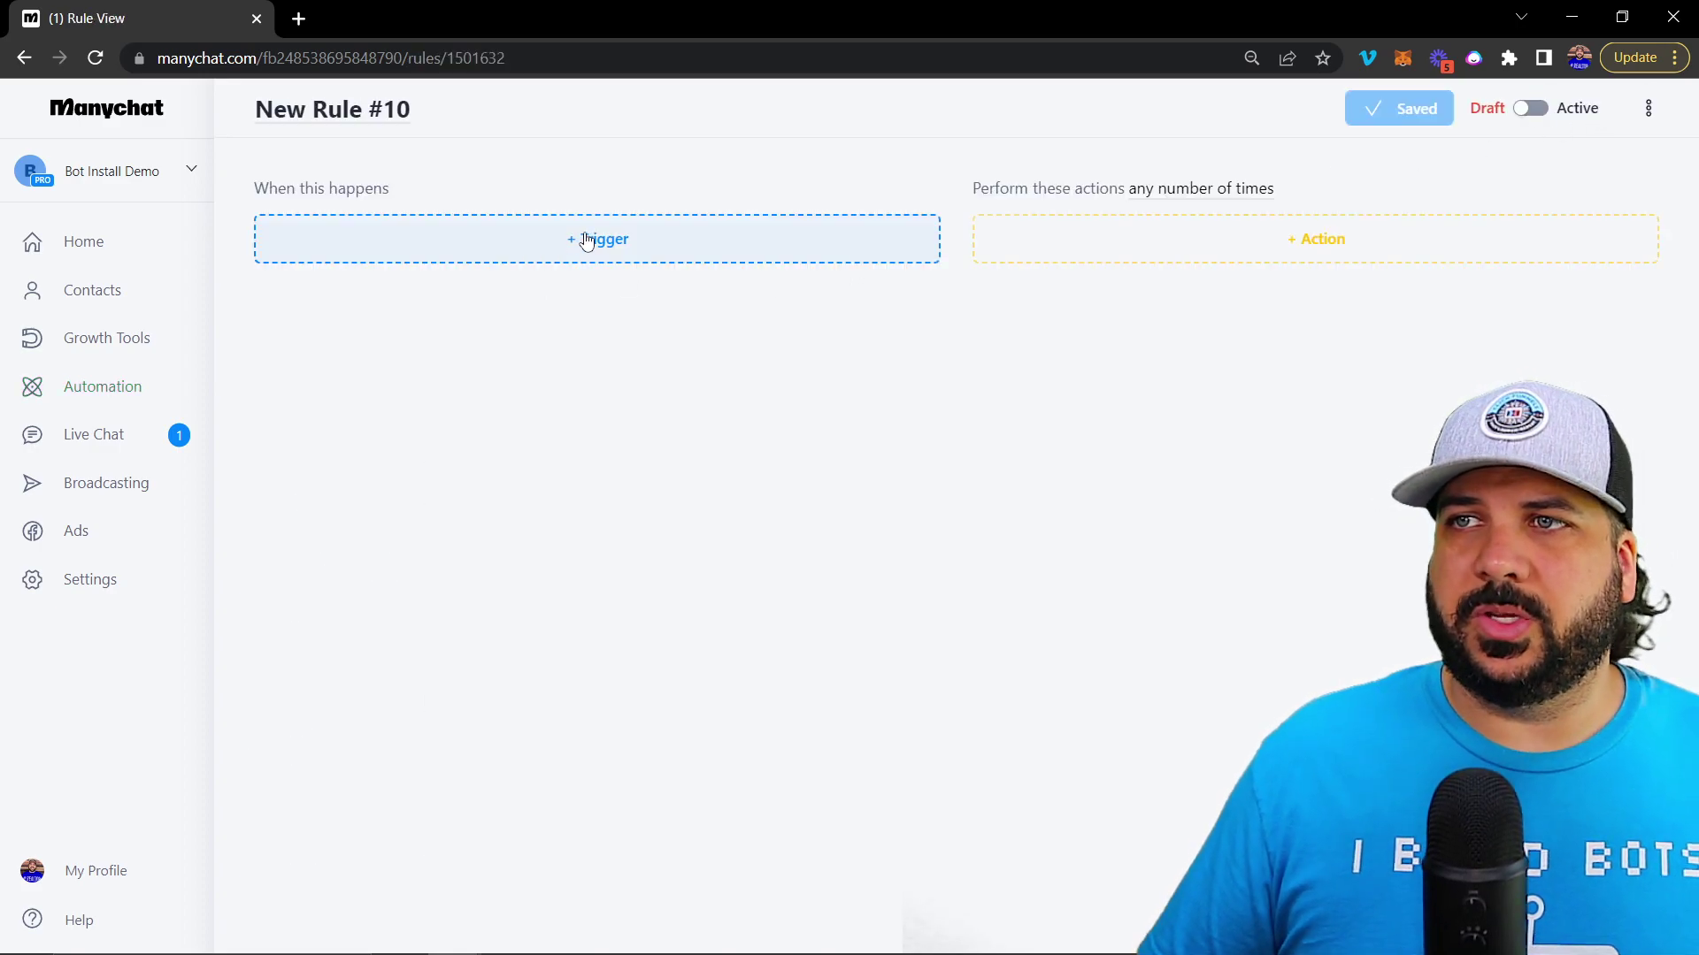
Add a Tag applied trigger to the rule, set to the Buyer tag
click(589, 241)
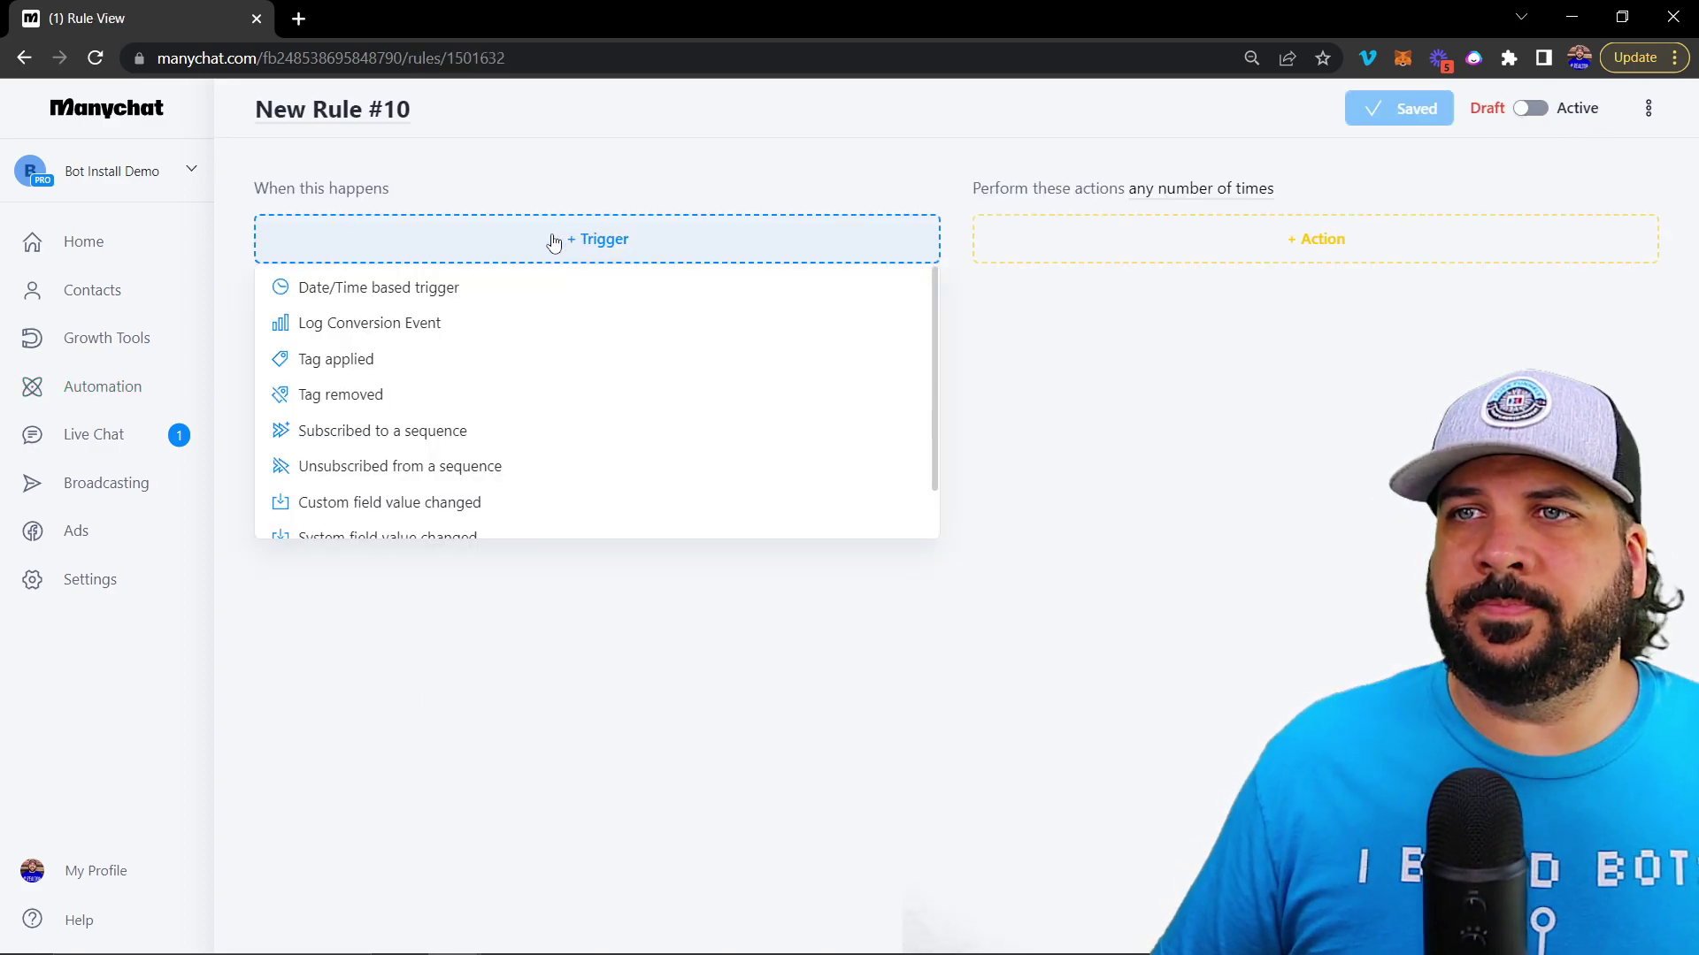
click(347, 369)
click(374, 278)
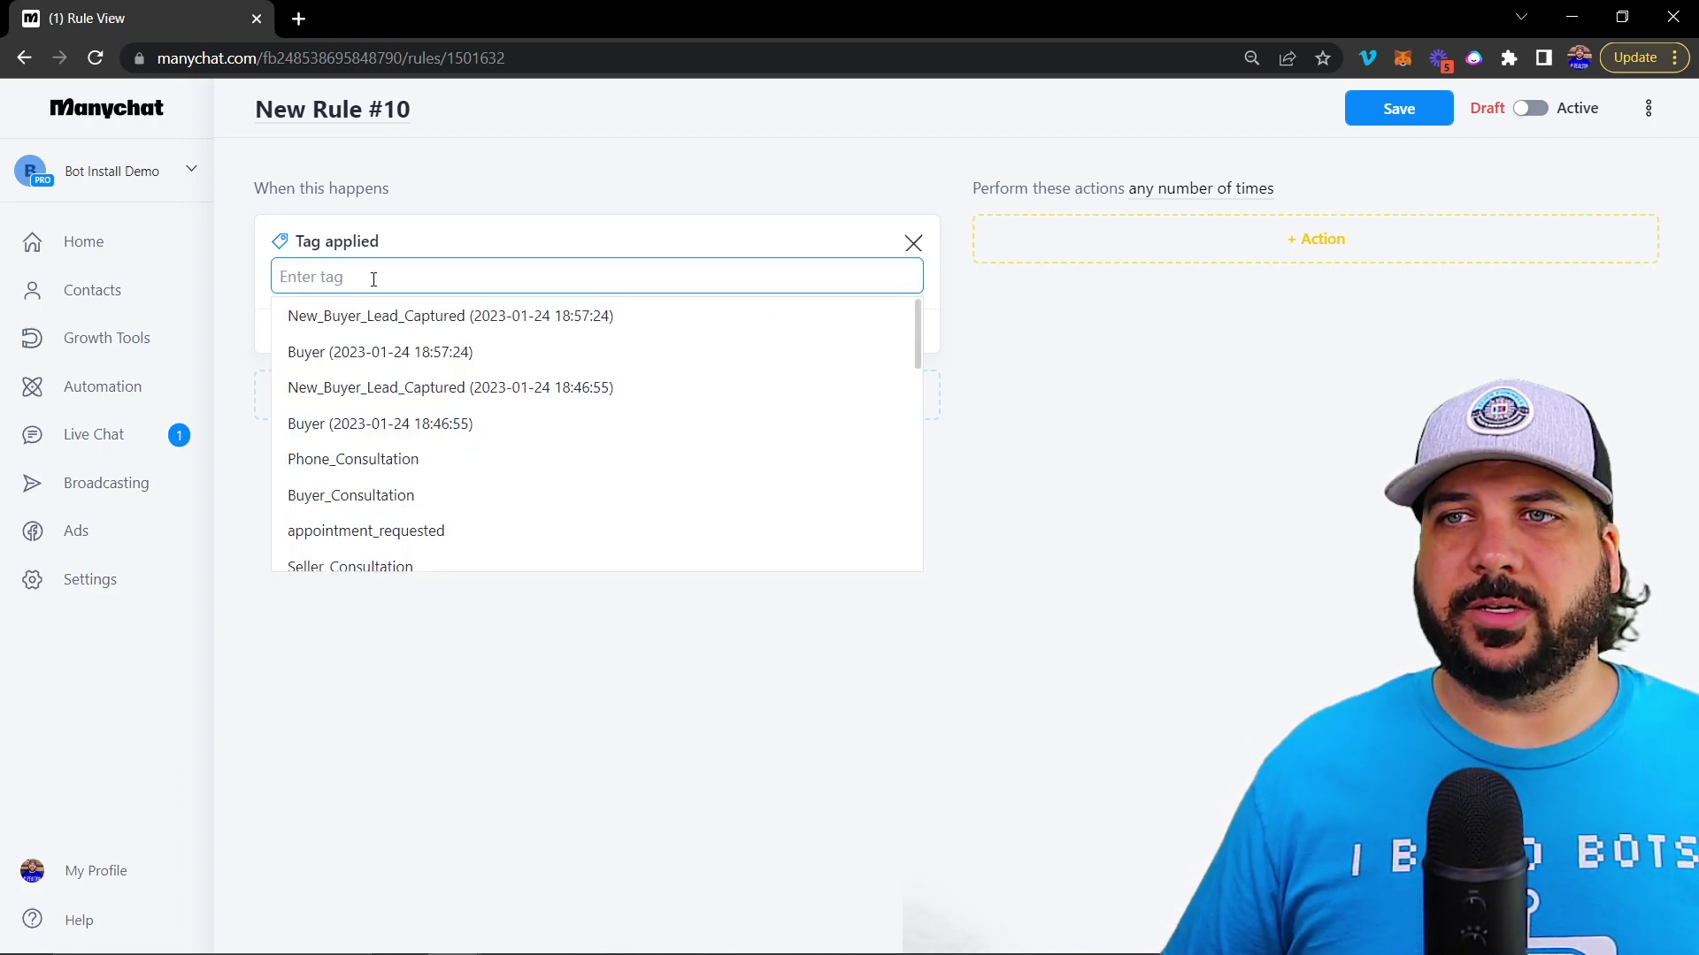
text(buyer)
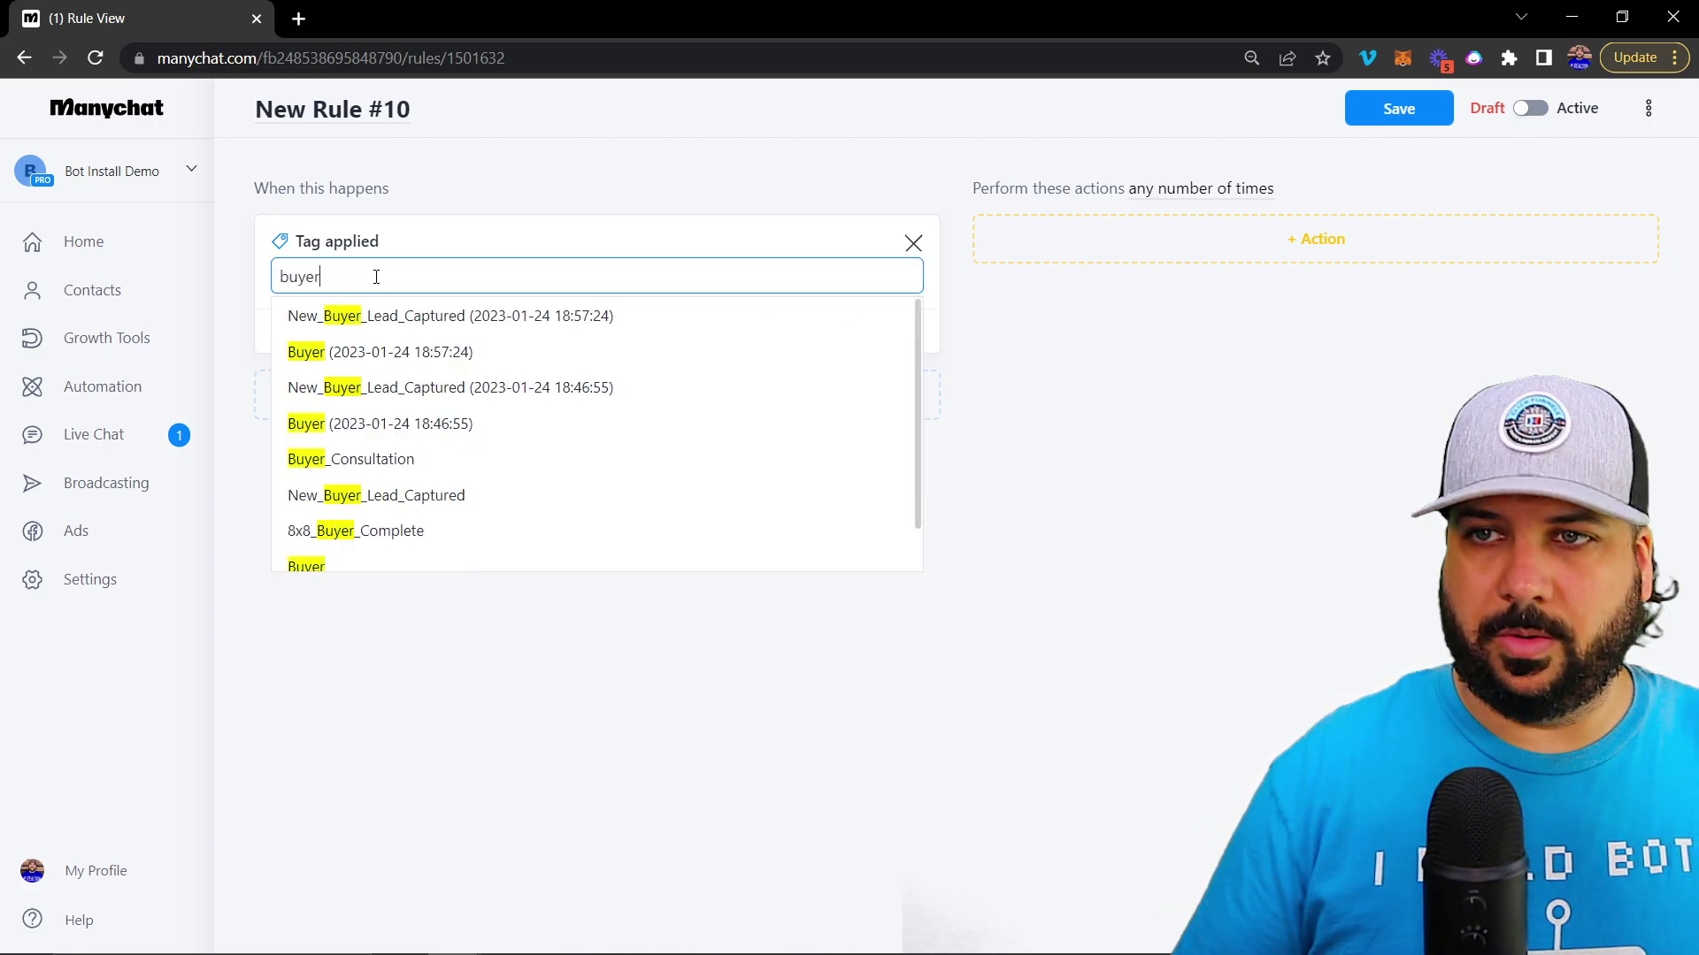
scroll(380, 327, down, 1)
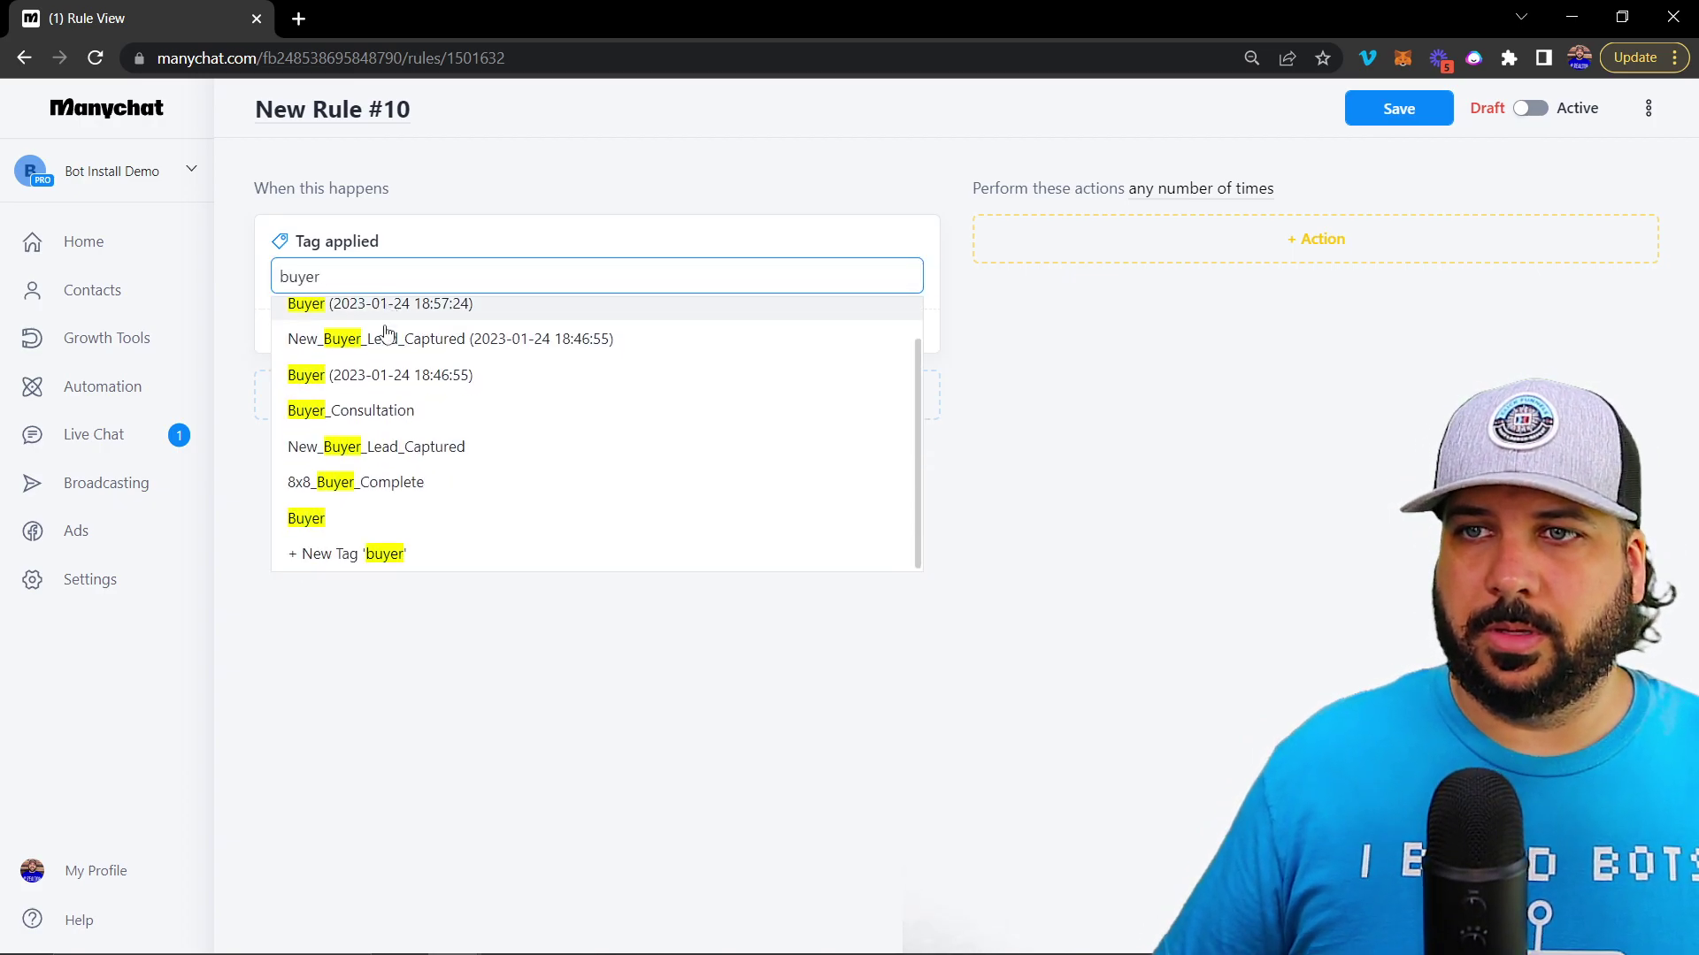
click(305, 522)
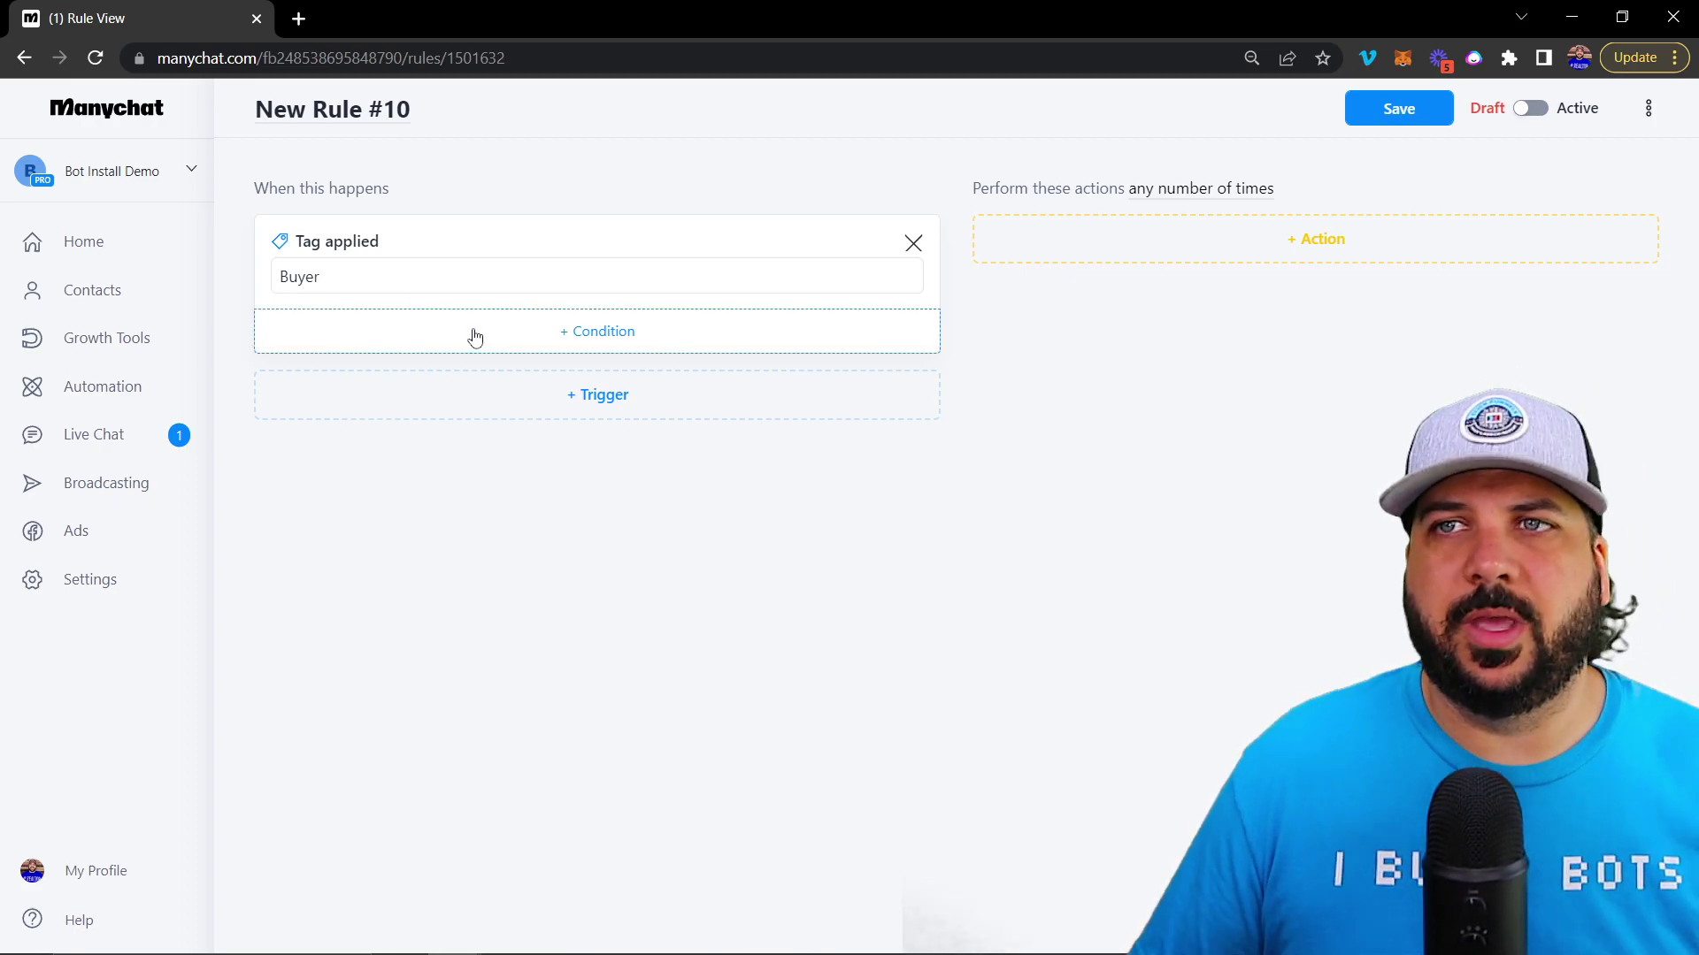
Add a Change Menu action set to Buyer Menu to New Rule #10, then save and activate it
click(1323, 255)
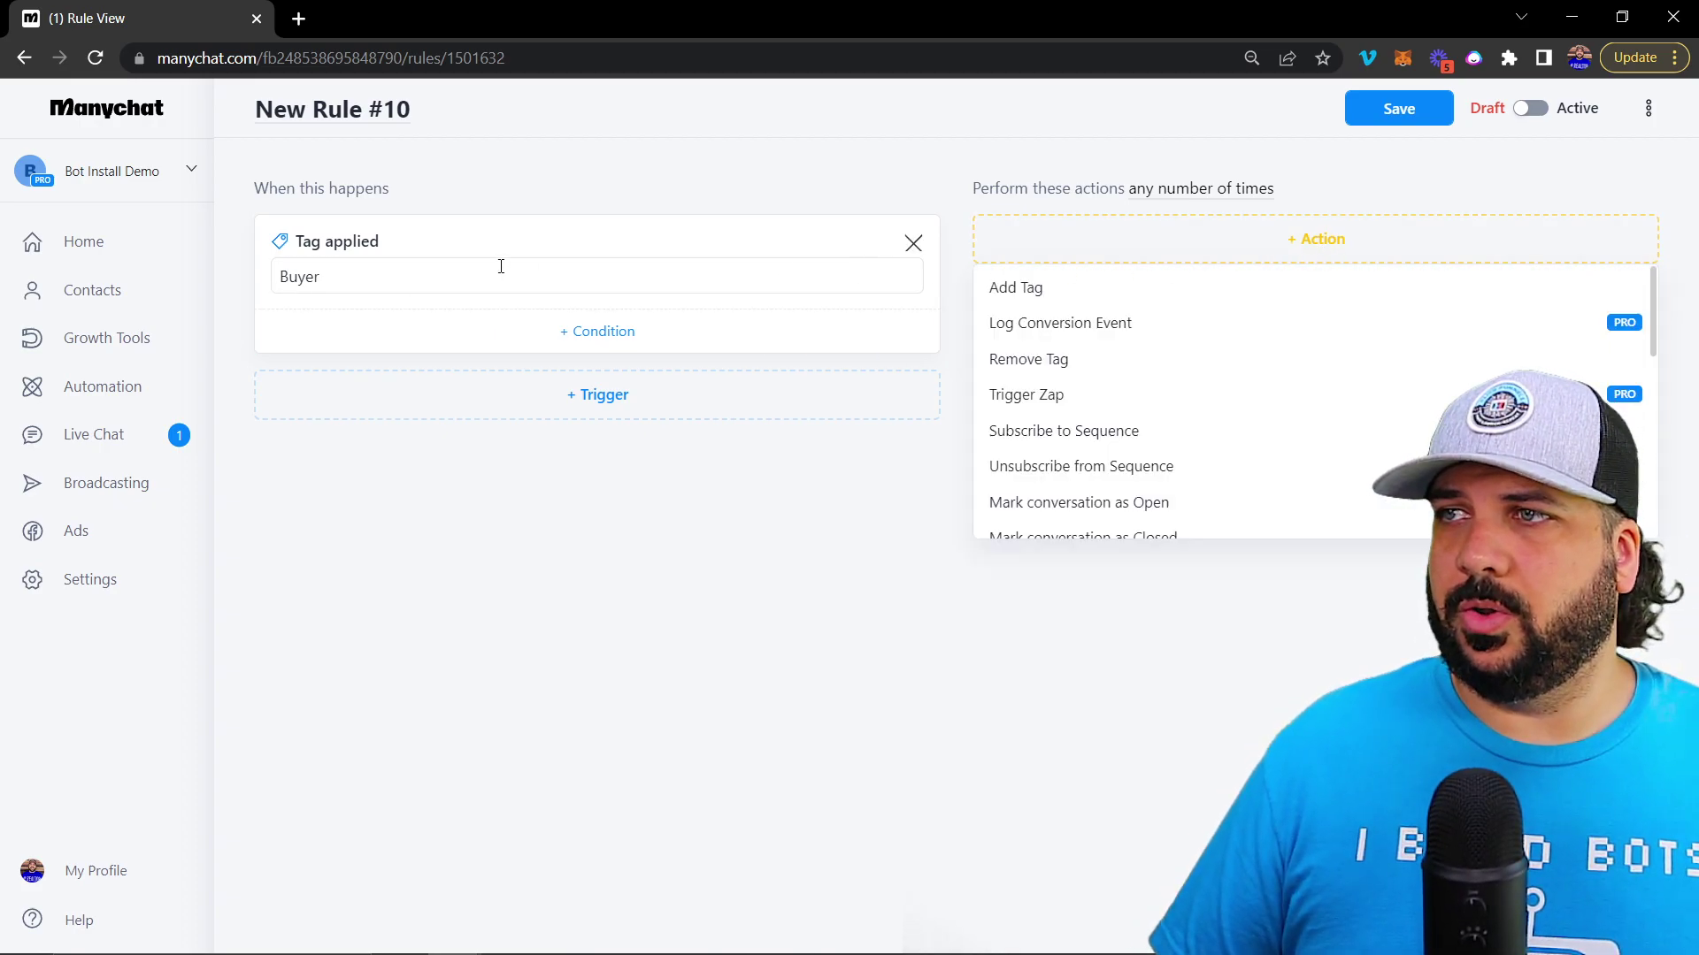
scroll(1126, 380, down, 3)
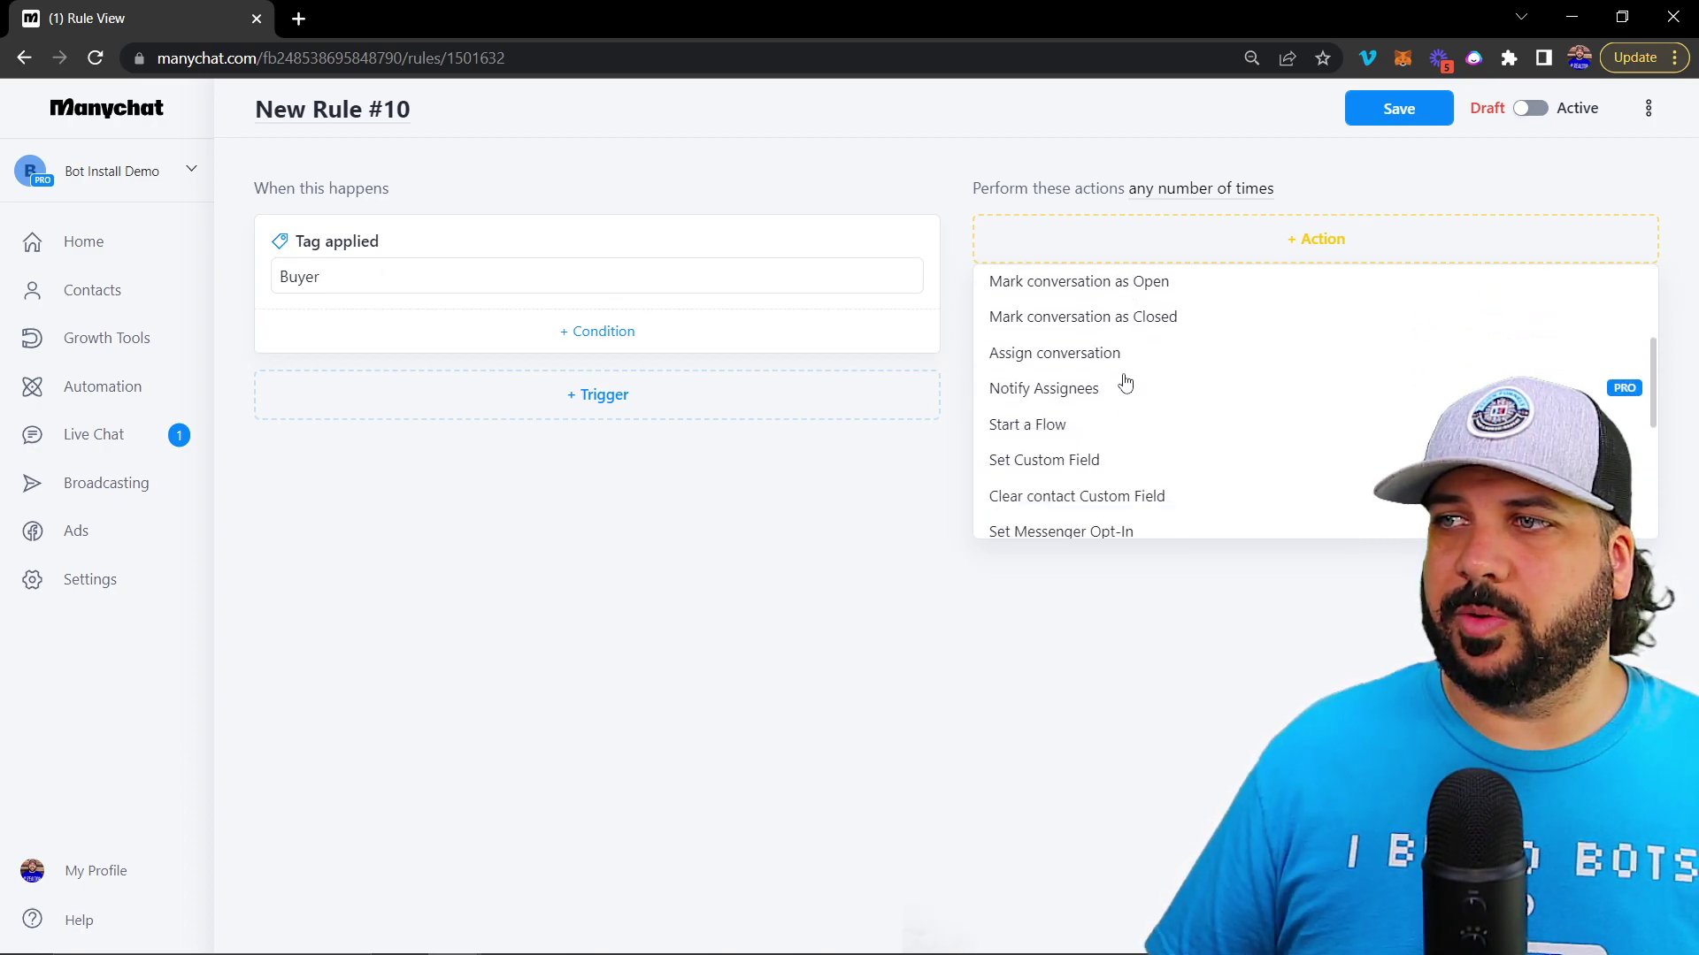
scroll(1126, 380, down, 5)
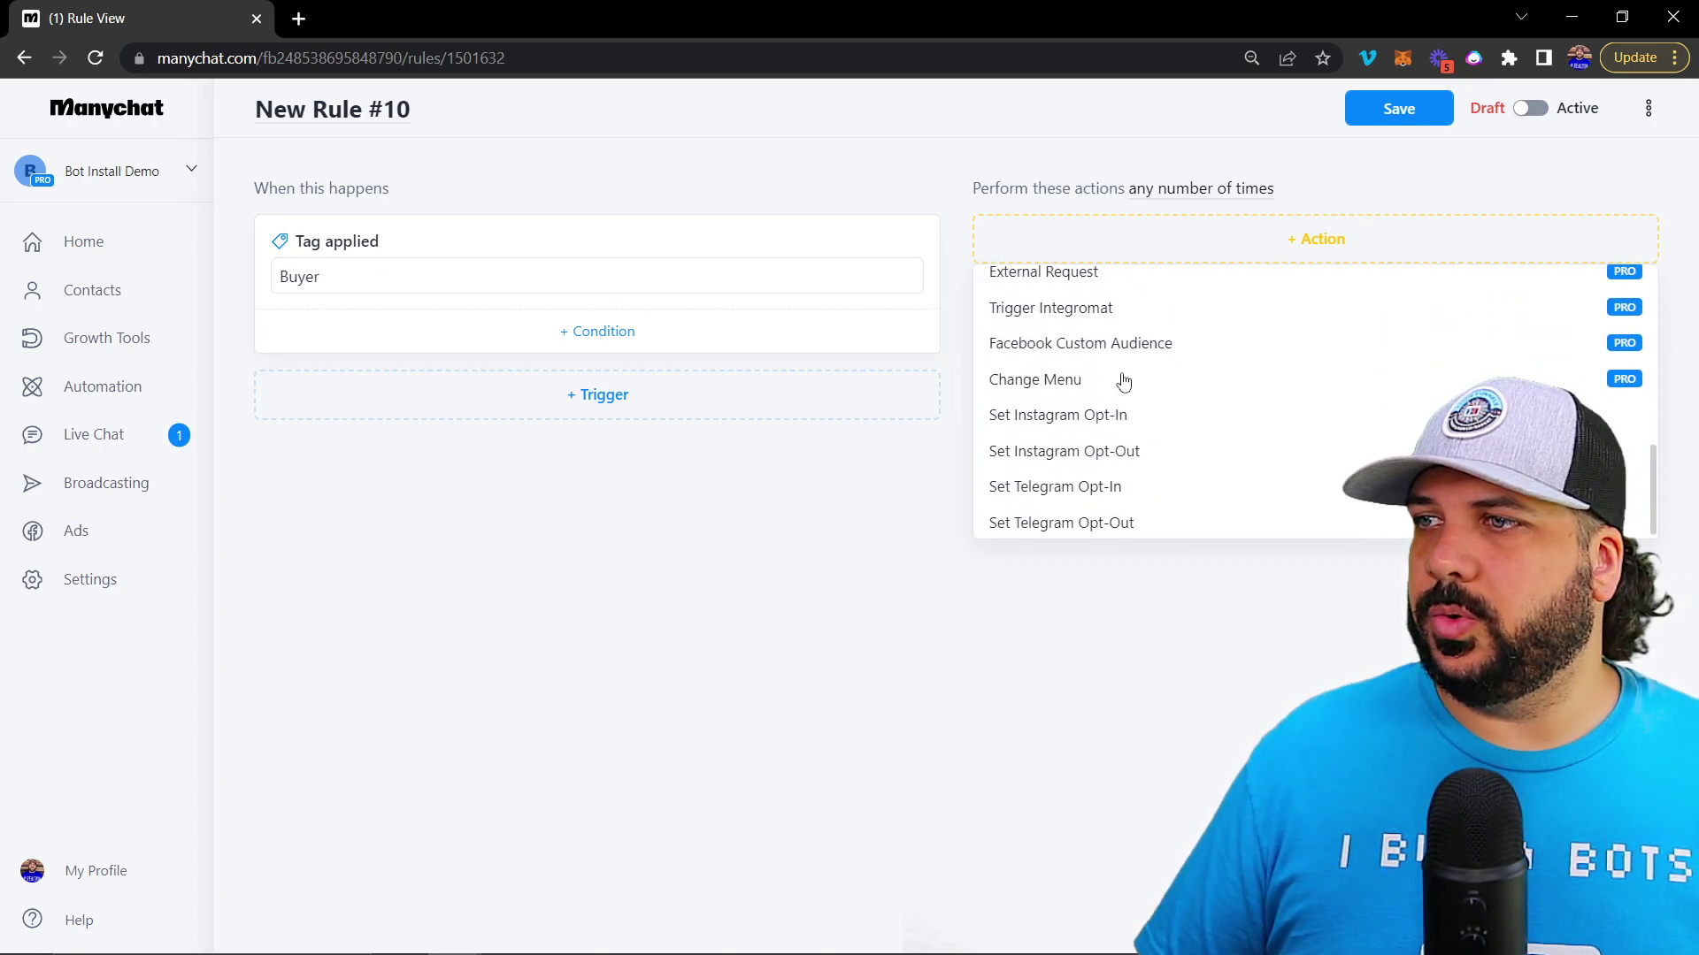
click(1044, 382)
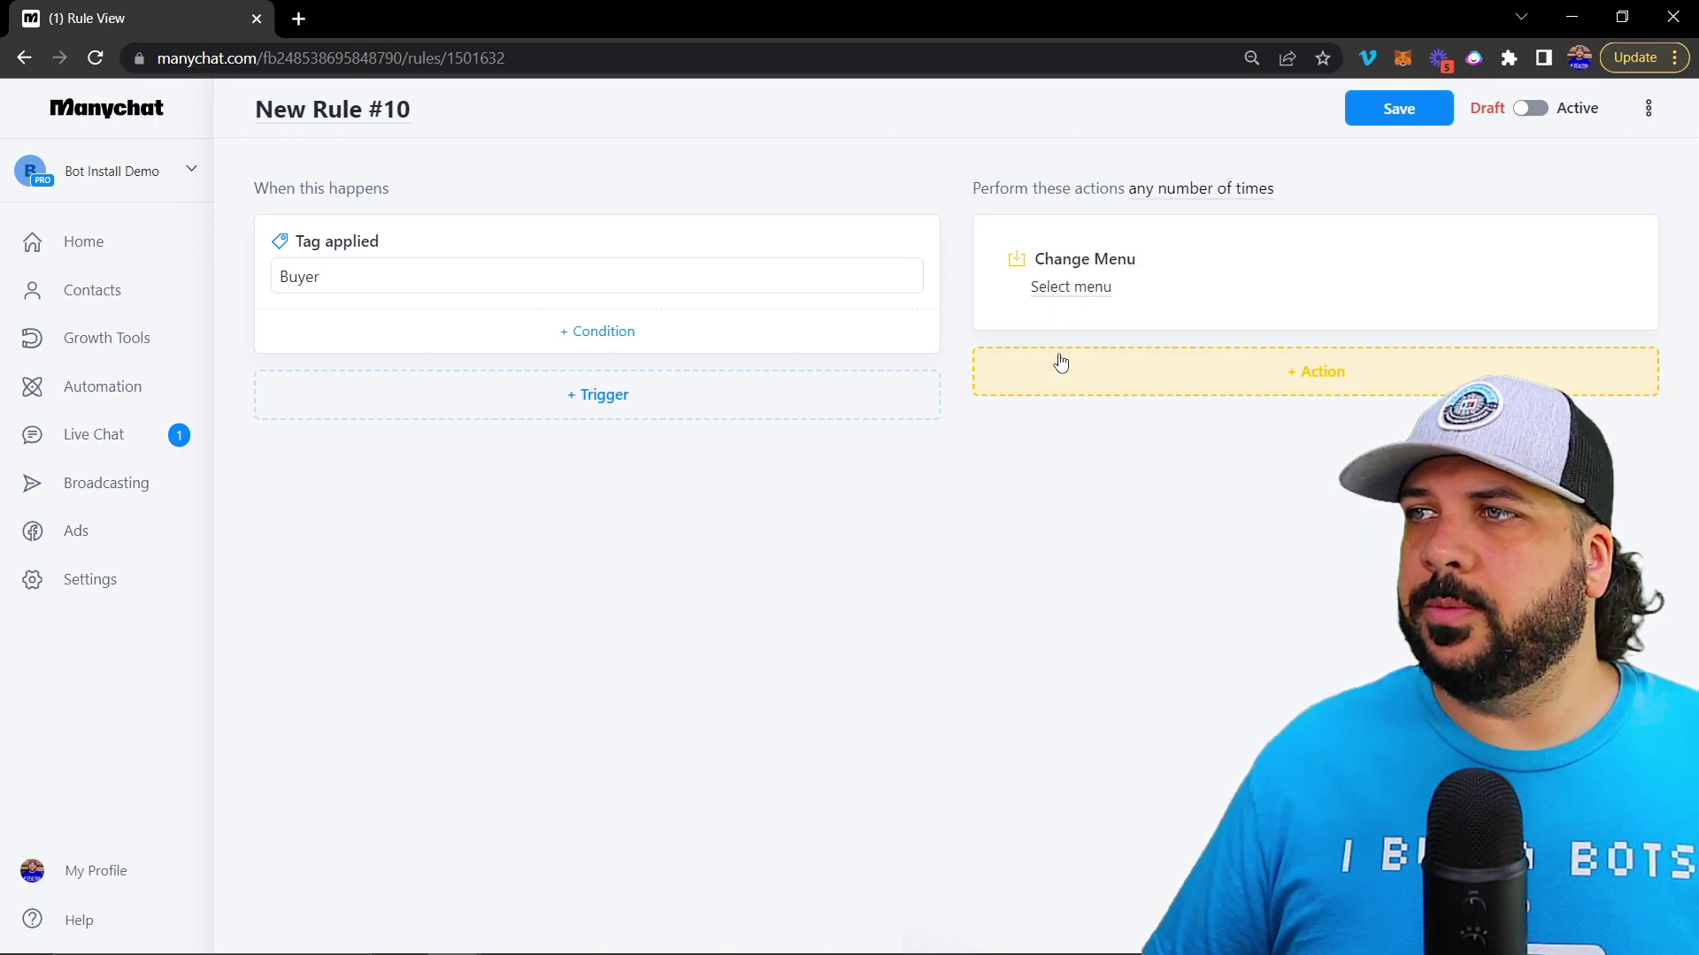
click(1067, 294)
click(1085, 357)
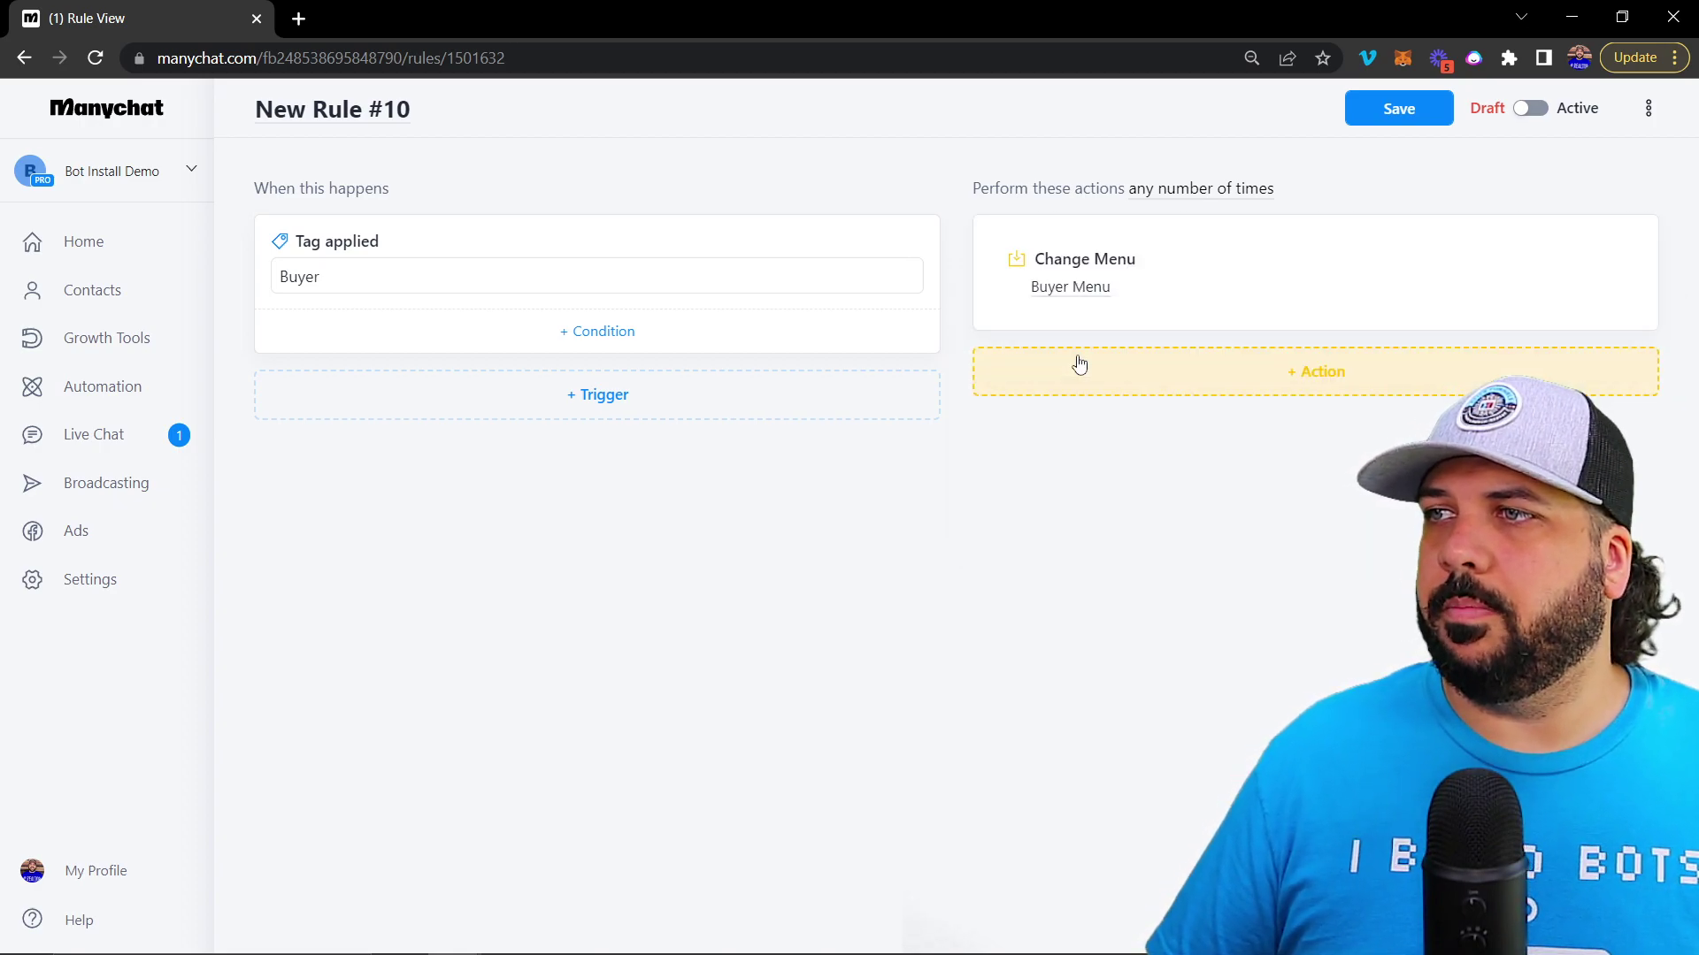
click(1406, 108)
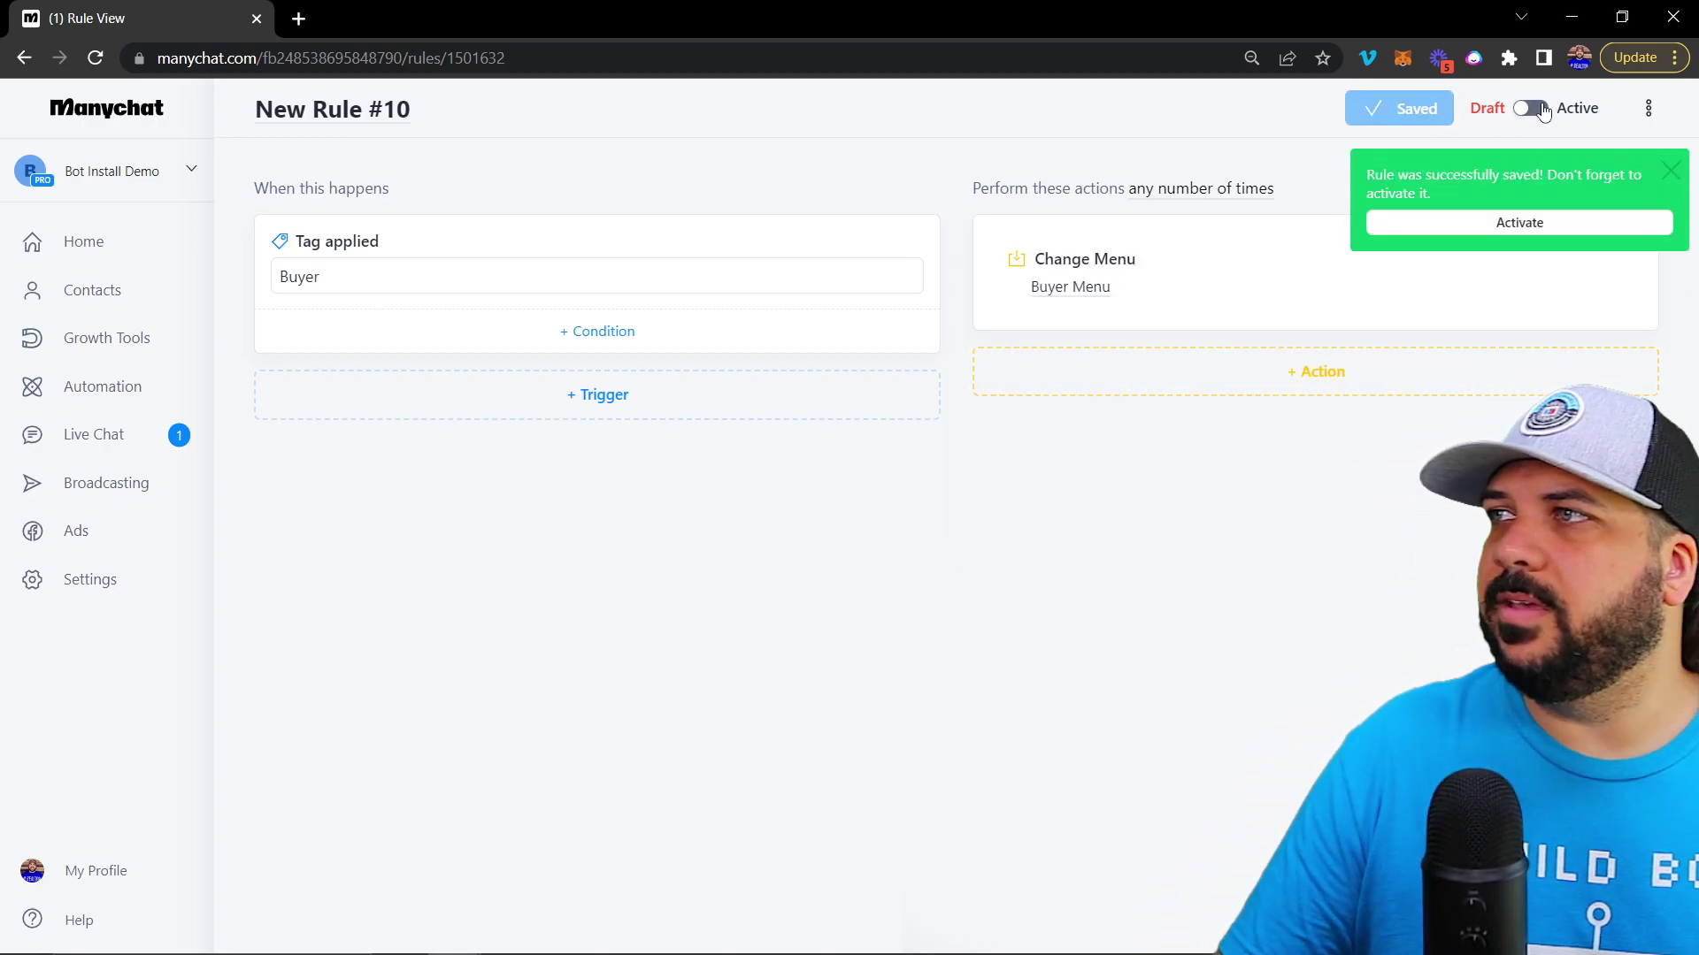
click(1539, 108)
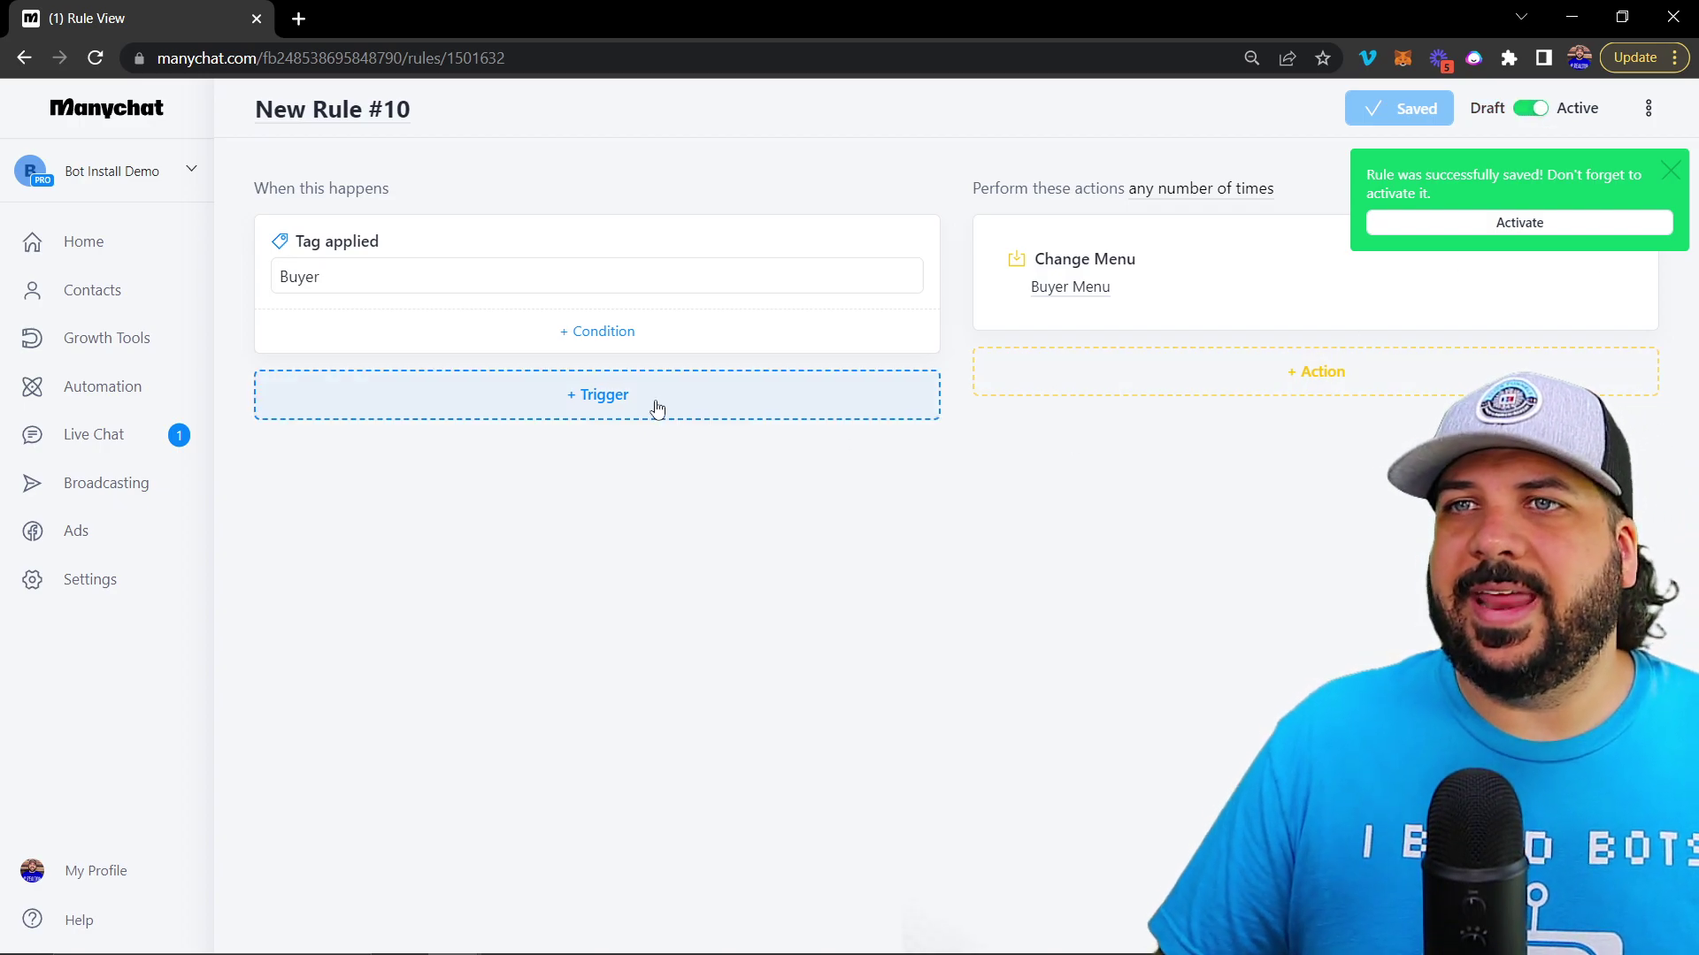